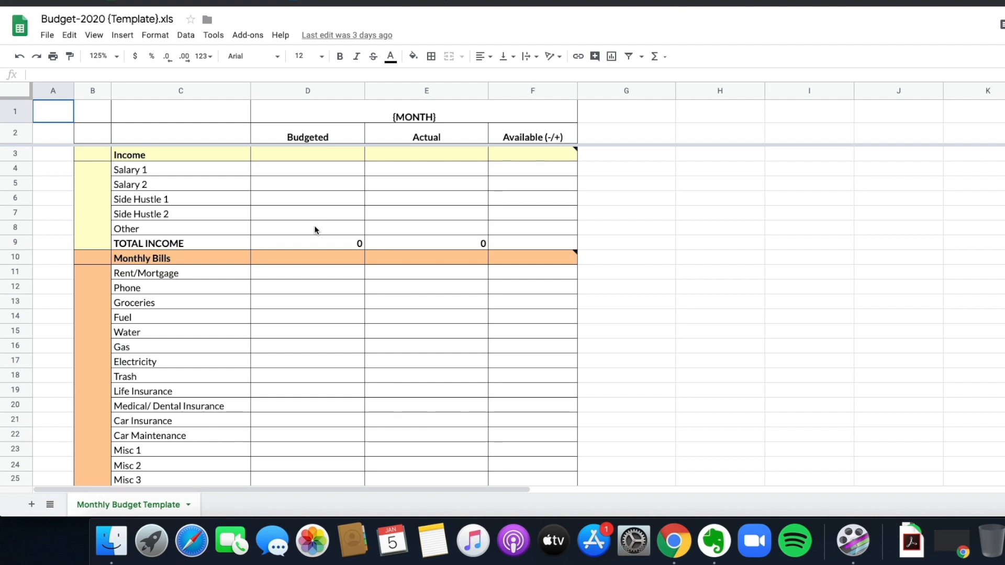
# Examine the Budgeted, Actual and Available (-/+) column headings and the month heading of the budget template
pyautogui.click(314, 171)
pyautogui.doubleClick(314, 168)
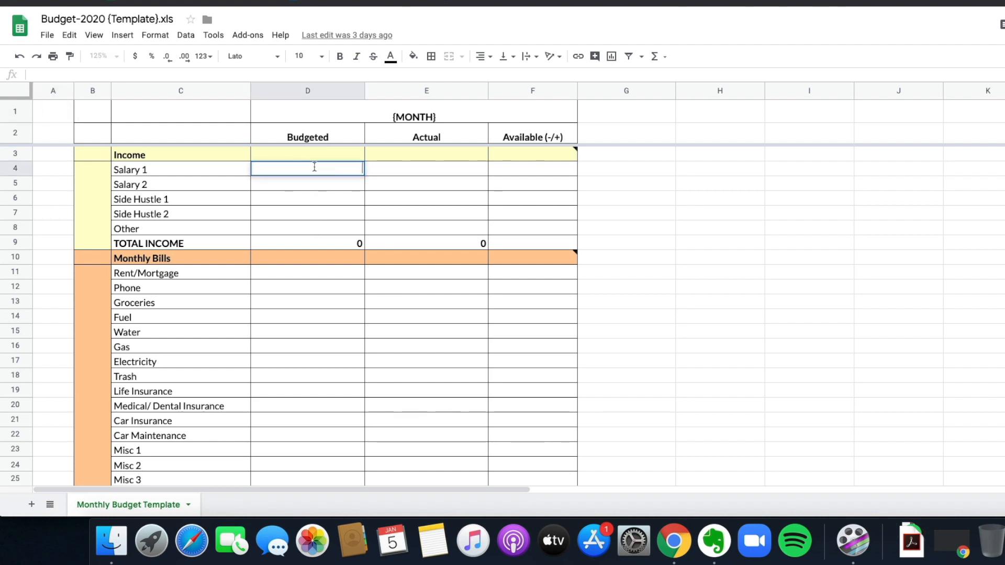
pyautogui.click(322, 137)
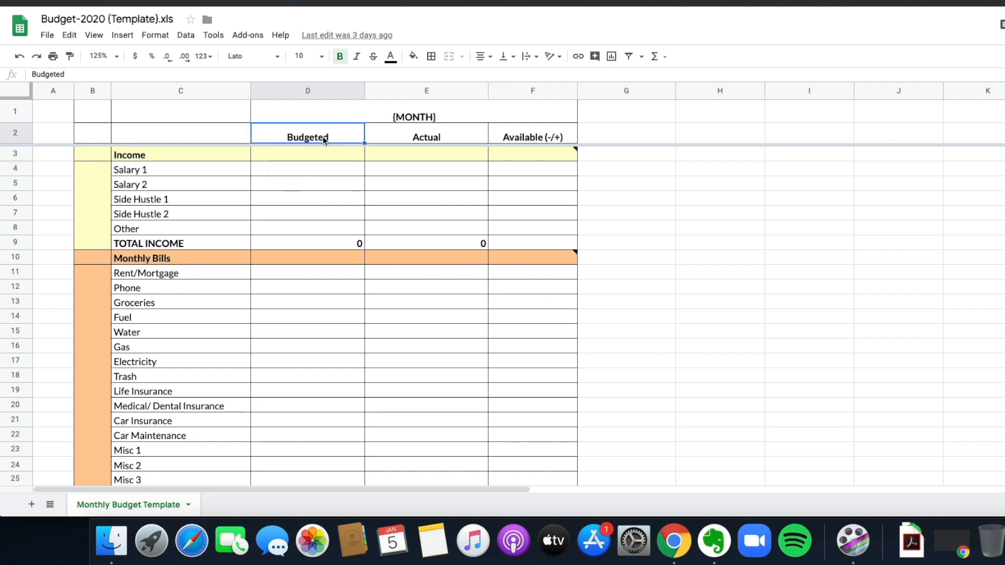
pyautogui.click(428, 138)
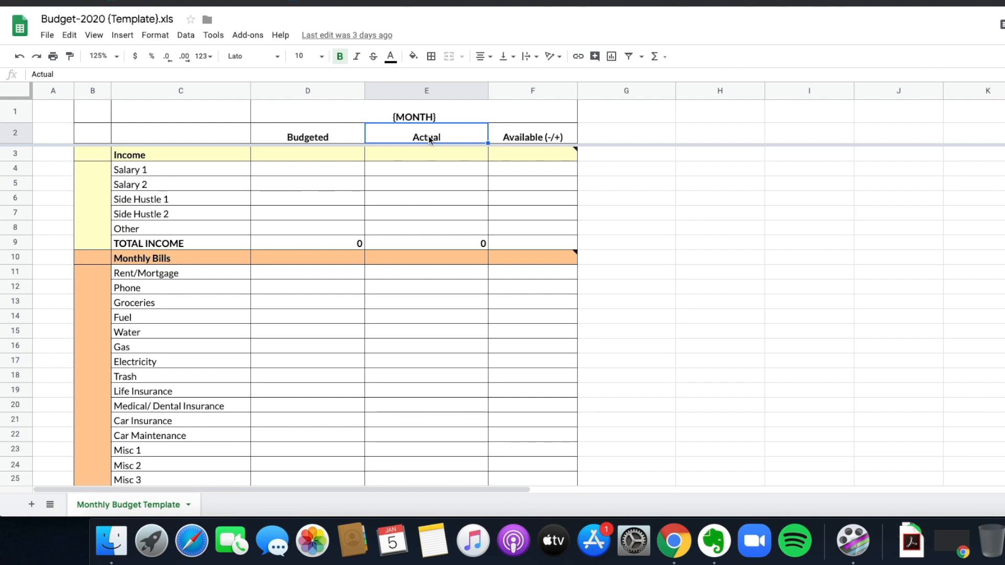
pyautogui.click(314, 137)
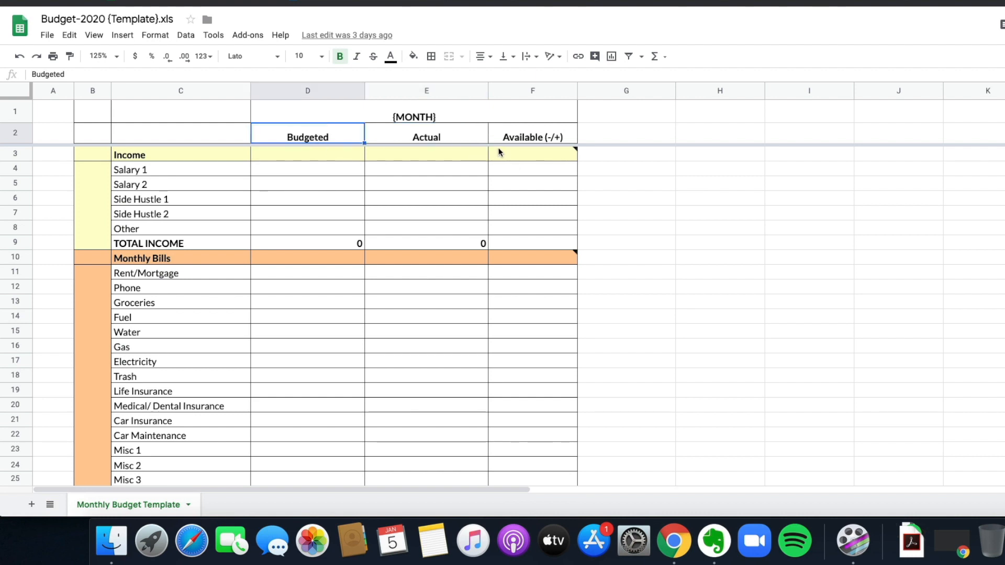
pyautogui.click(451, 142)
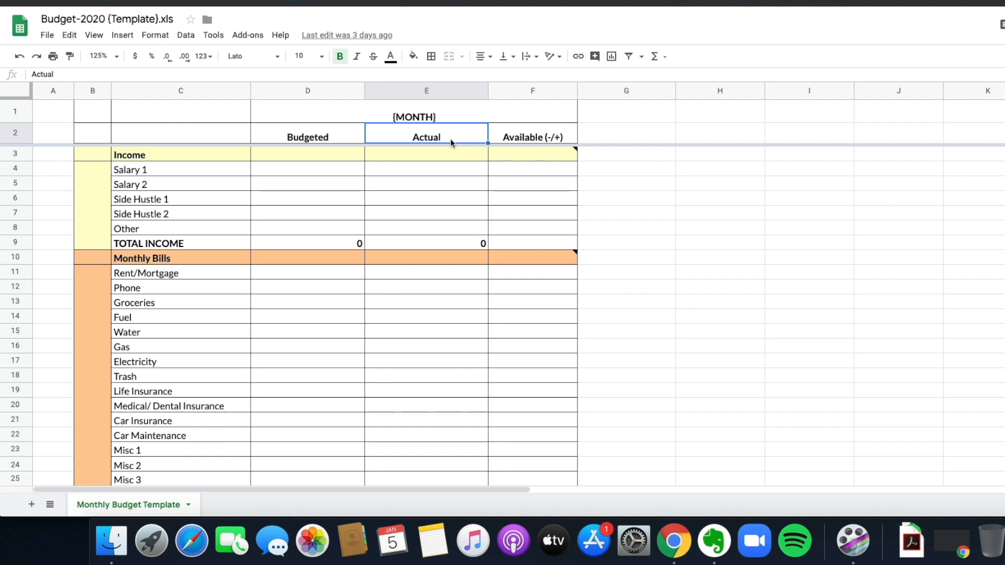
pyautogui.click(529, 138)
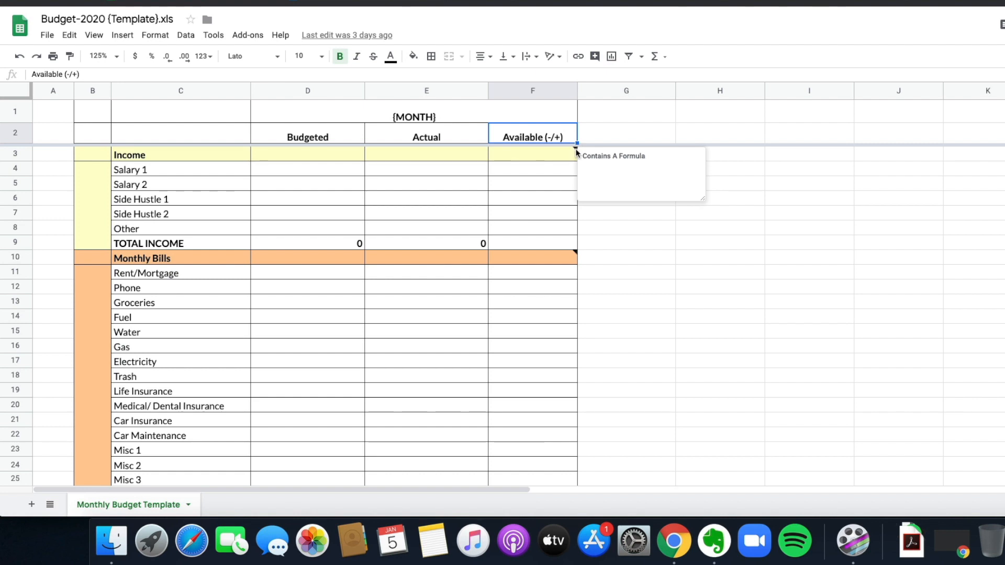
pyautogui.click(436, 116)
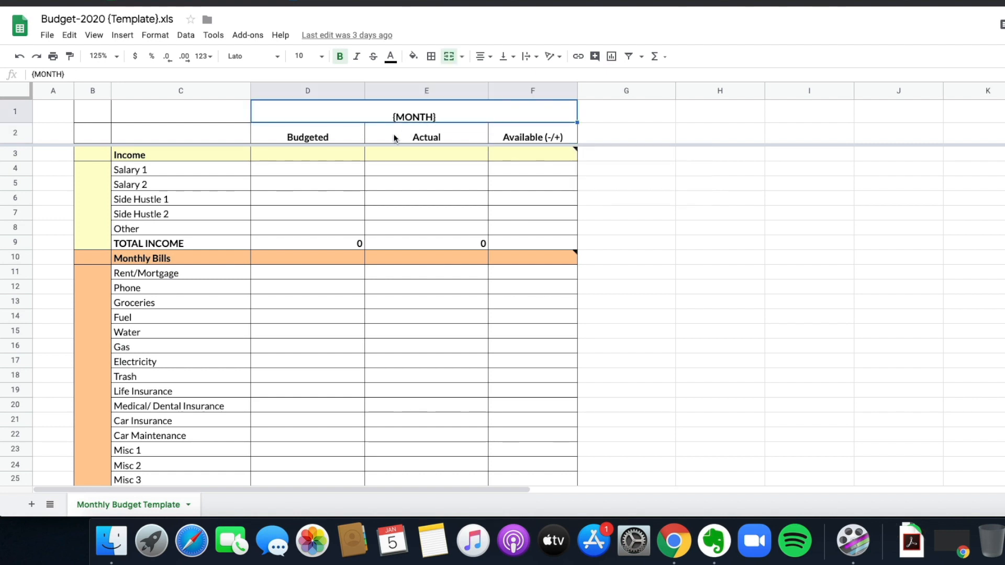
pyautogui.doubleClick(429, 117)
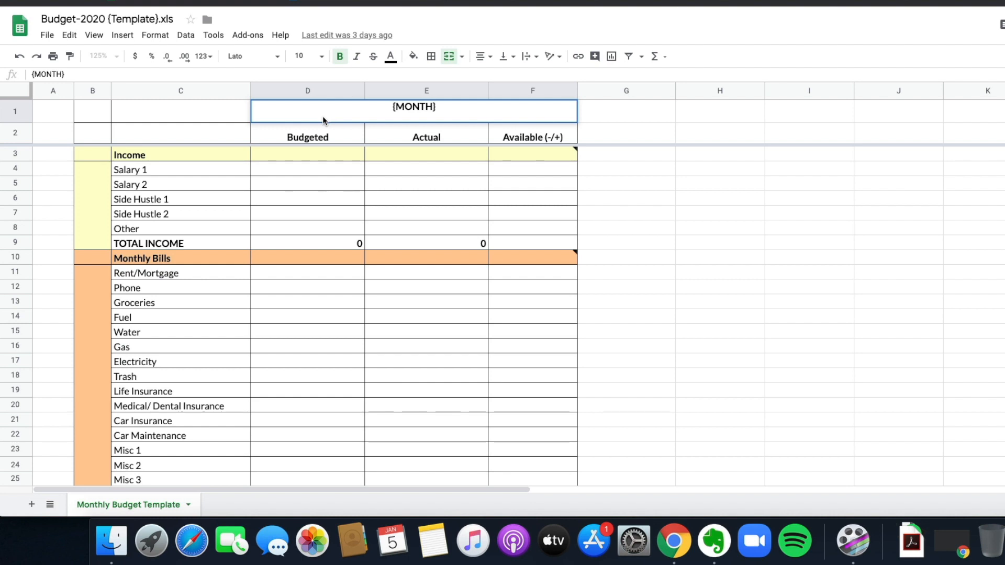
# Duplicate the Monthly Budget Template sheet within the same spreadsheet
pyautogui.click(188, 506)
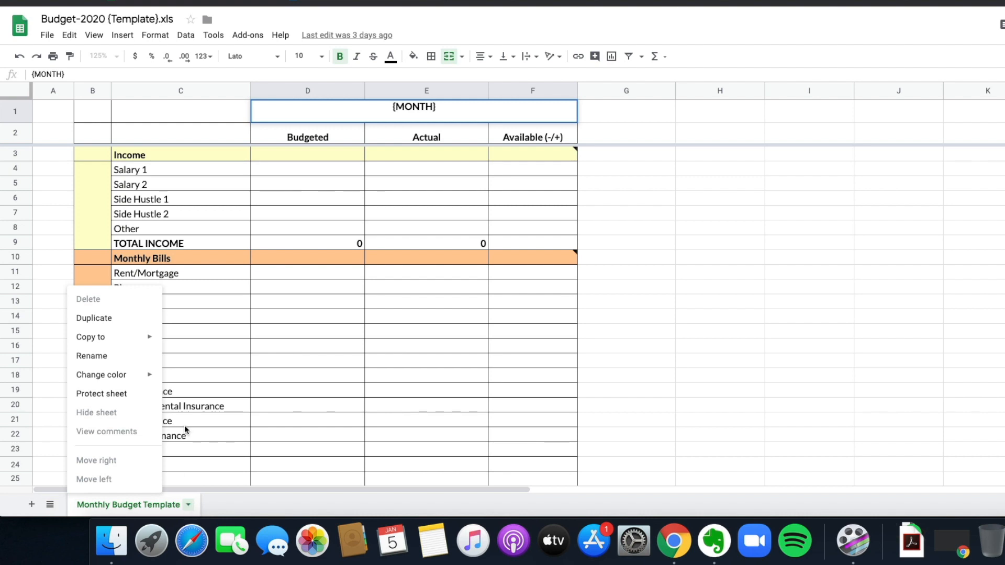
pyautogui.moveTo(128, 339)
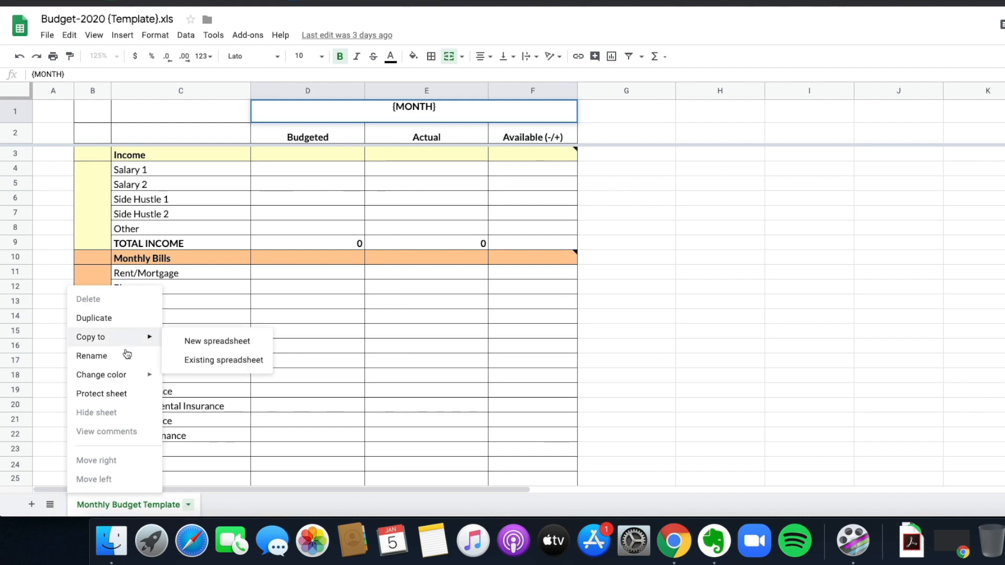
pyautogui.click(124, 318)
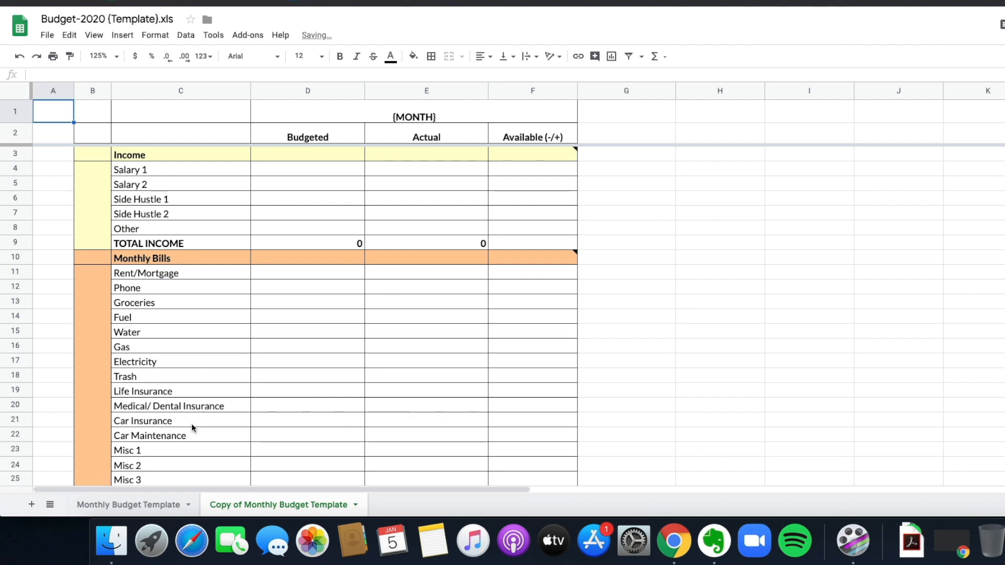
# Rename the copied budget sheet as January 2019
pyautogui.click(355, 505)
pyautogui.click(245, 356)
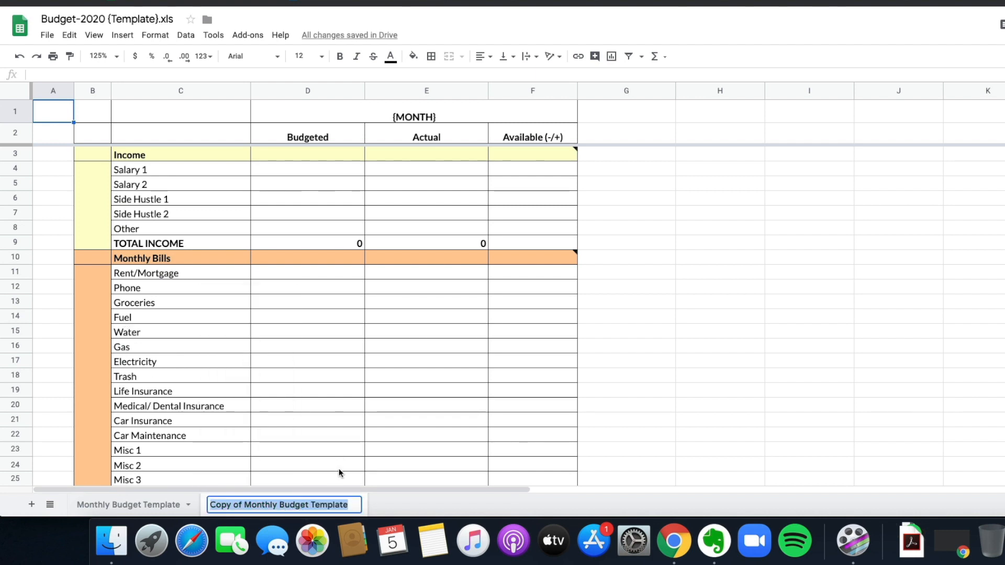
pyautogui.write('Januya')
pyautogui.press('BackSpace')
pyautogui.press('BackSpace')
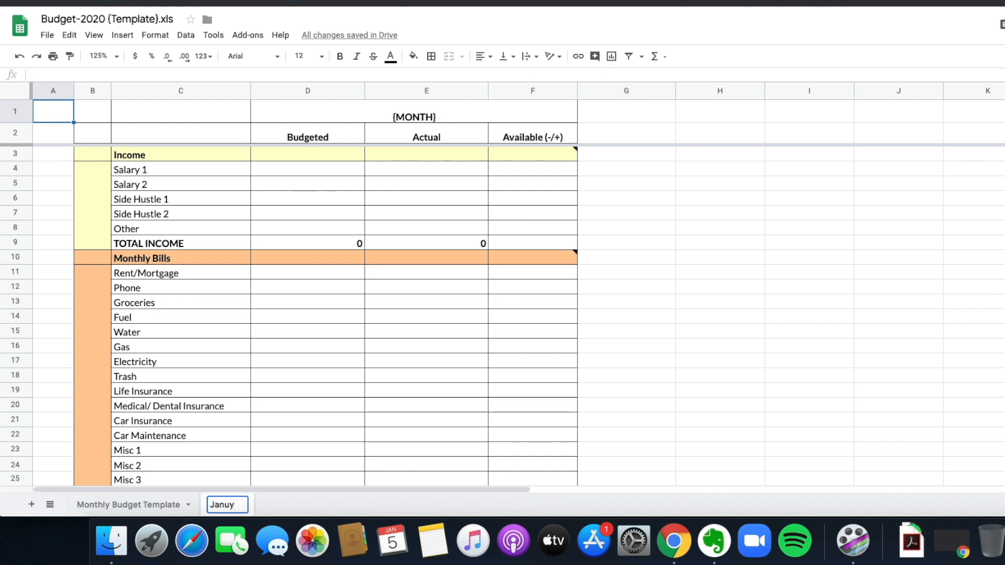
pyautogui.write('ary 2019')
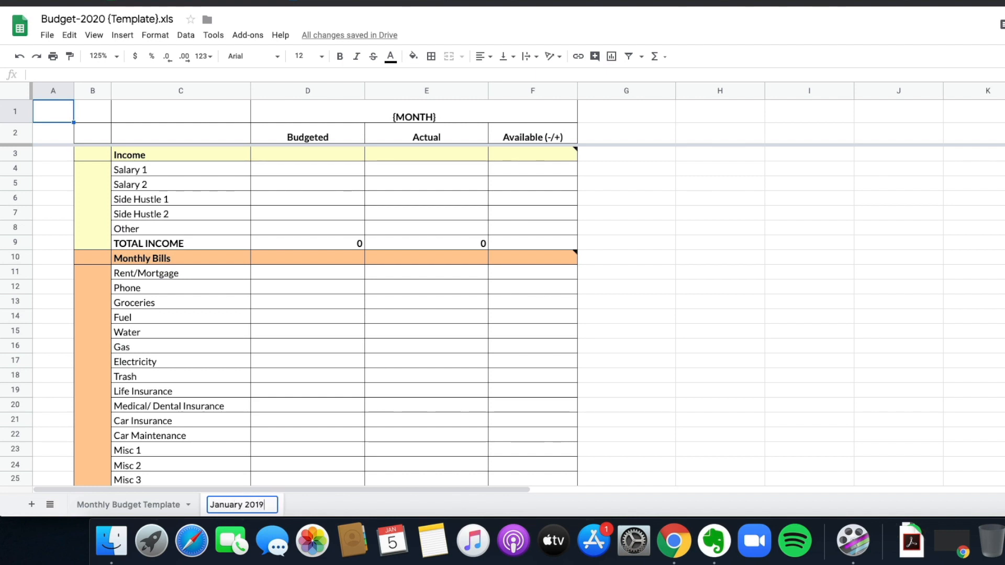
pyautogui.press('Return')
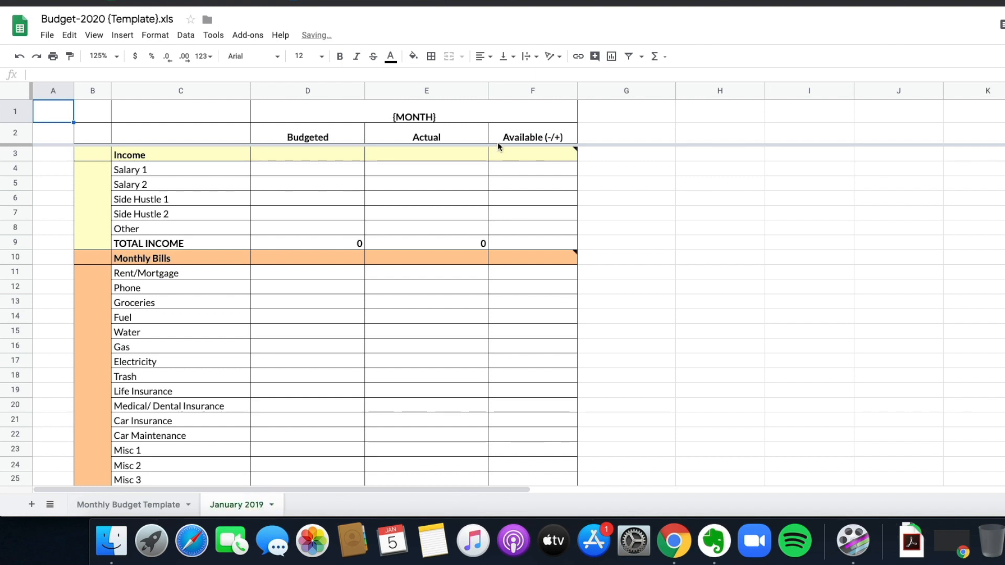
# Enter 1200 as the budgeted amount for Salary 1 in the January 2019 sheet
pyautogui.click(341, 227)
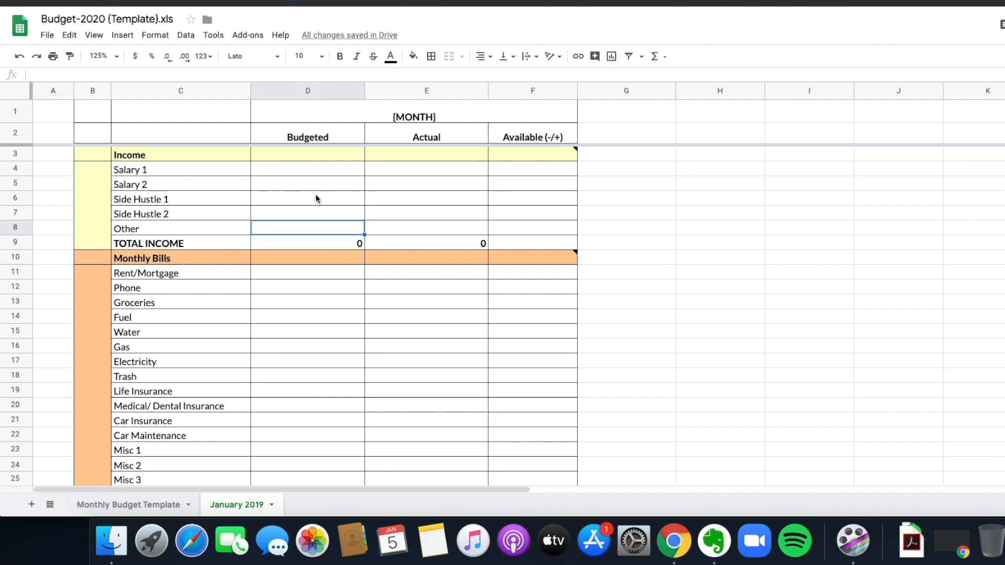
pyautogui.click(327, 165)
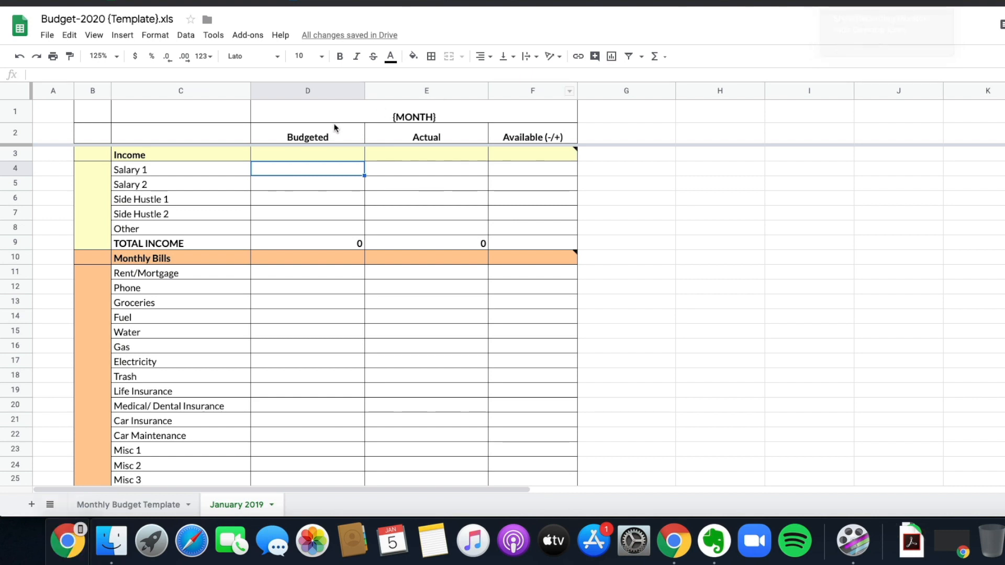
pyautogui.doubleClick(314, 167)
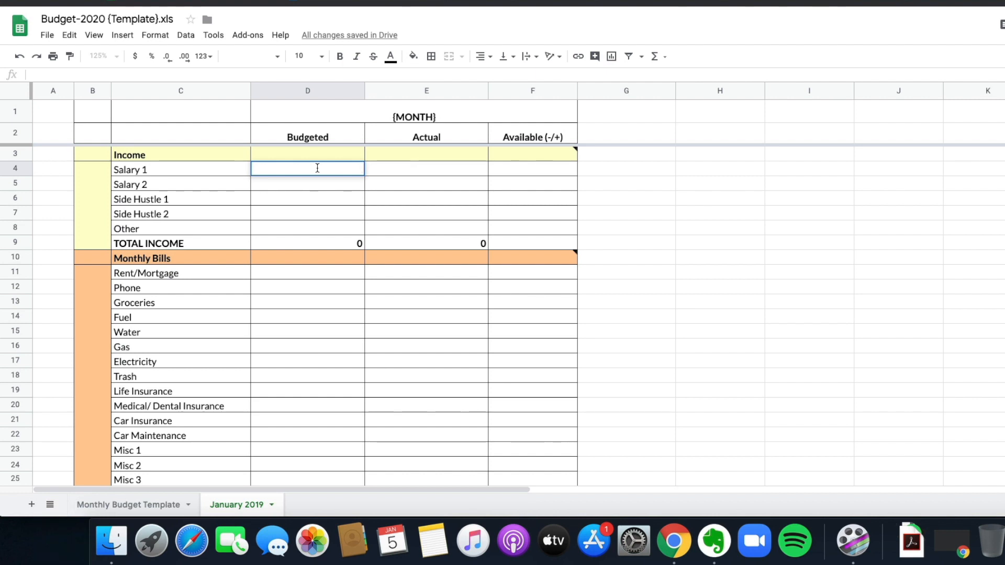
pyautogui.write('1200')
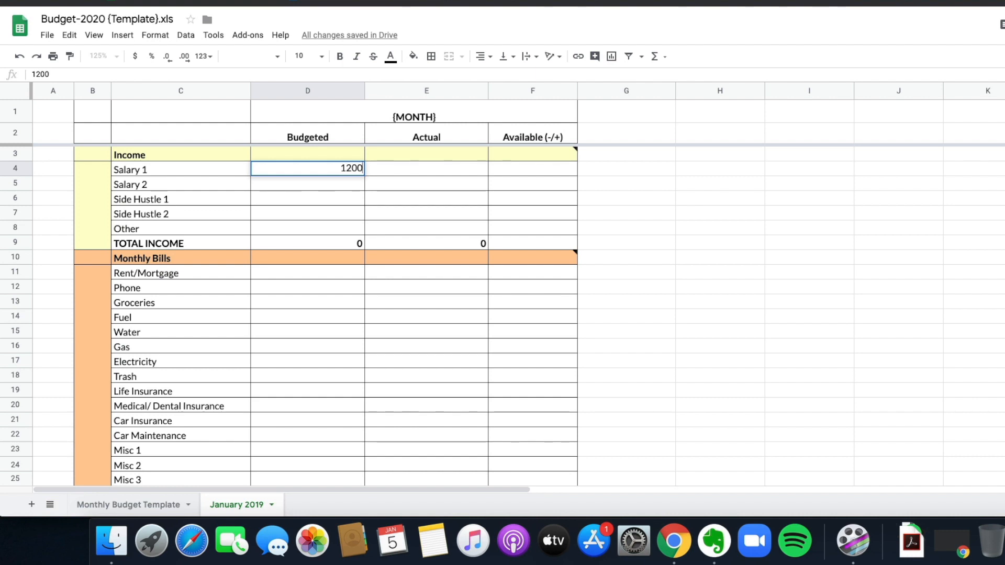
pyautogui.press('Tab')
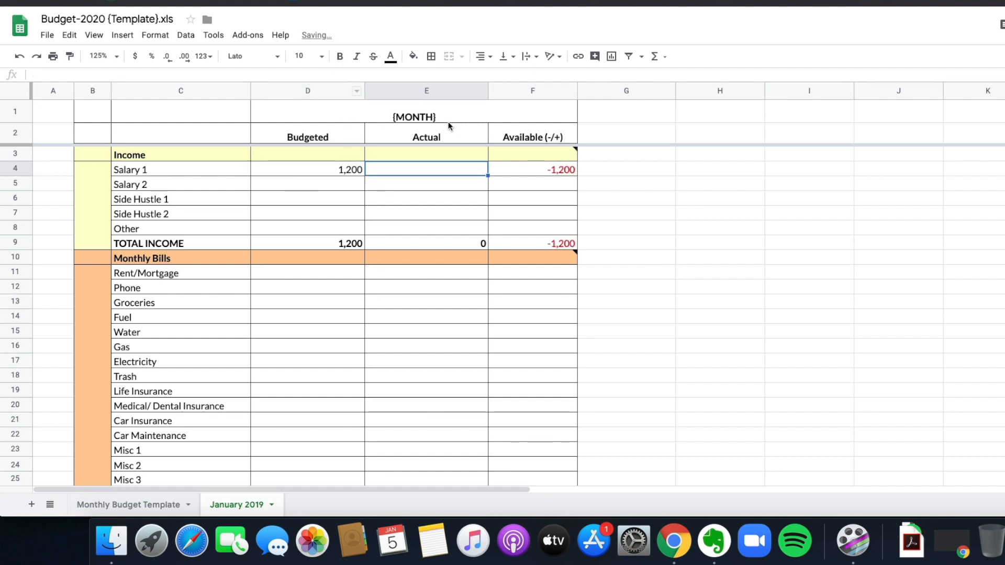
# Enter 1500 as the actual amount received for Salary 1
pyautogui.doubleClick(431, 168)
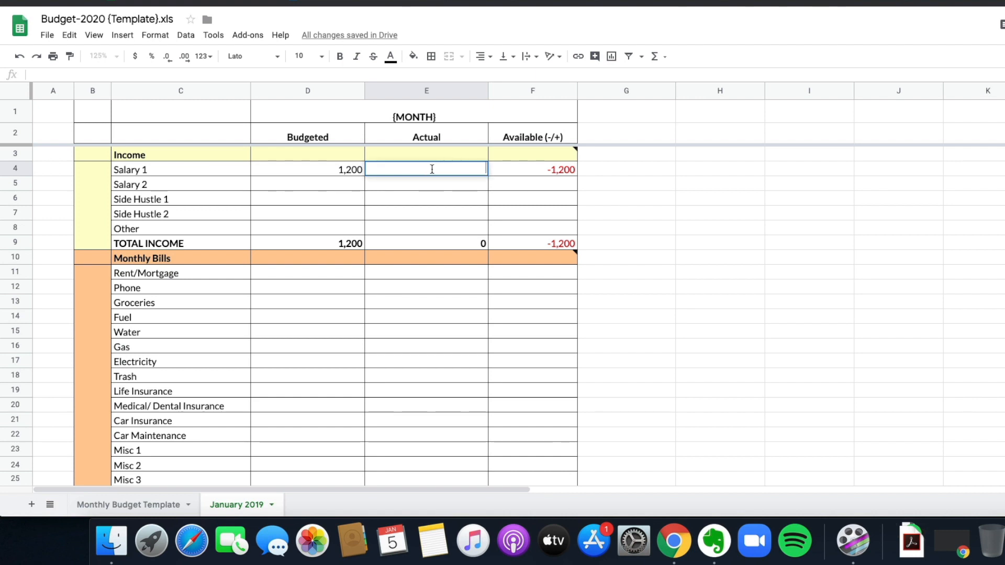
pyautogui.write('1500')
pyautogui.press('Return')
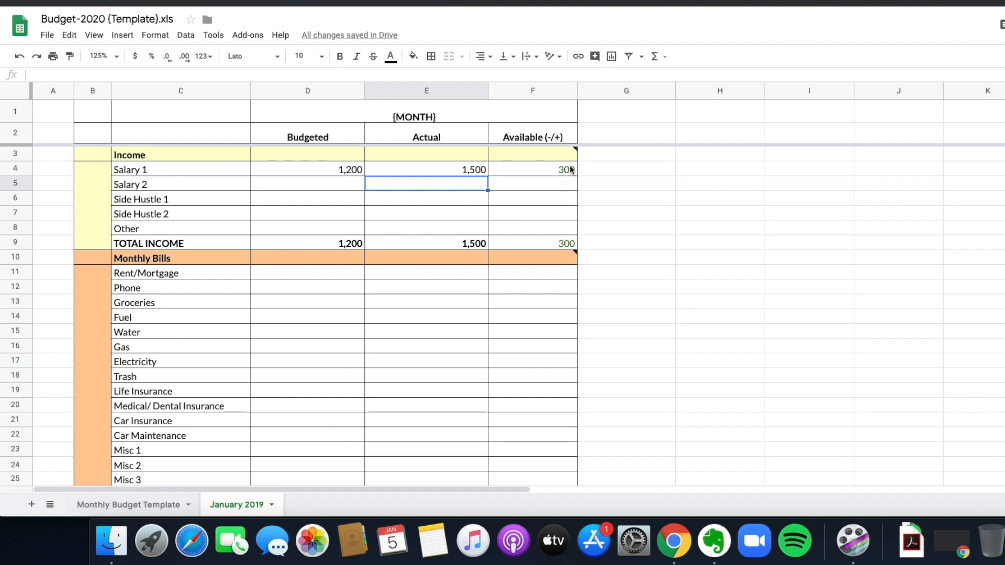
# Change the actual amount for Salary 1 to 1200, matching its budgeted amount
pyautogui.doubleClick(476, 168)
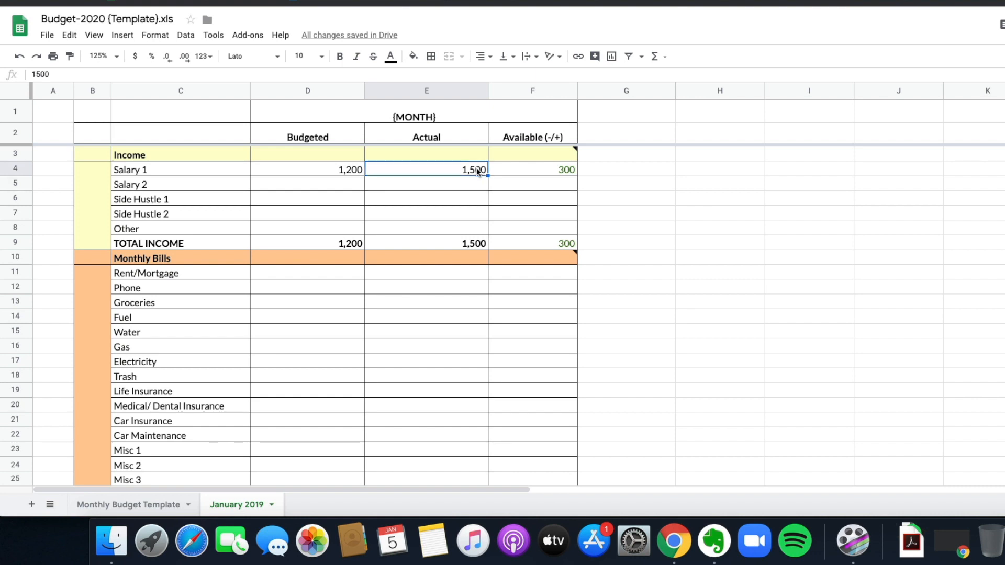
pyautogui.write('1200')
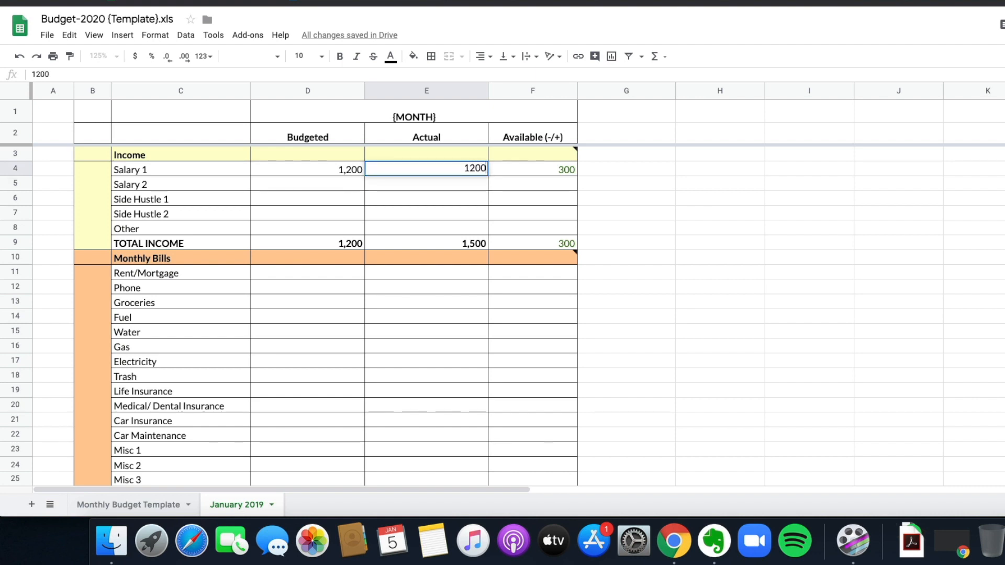
pyautogui.press('Return')
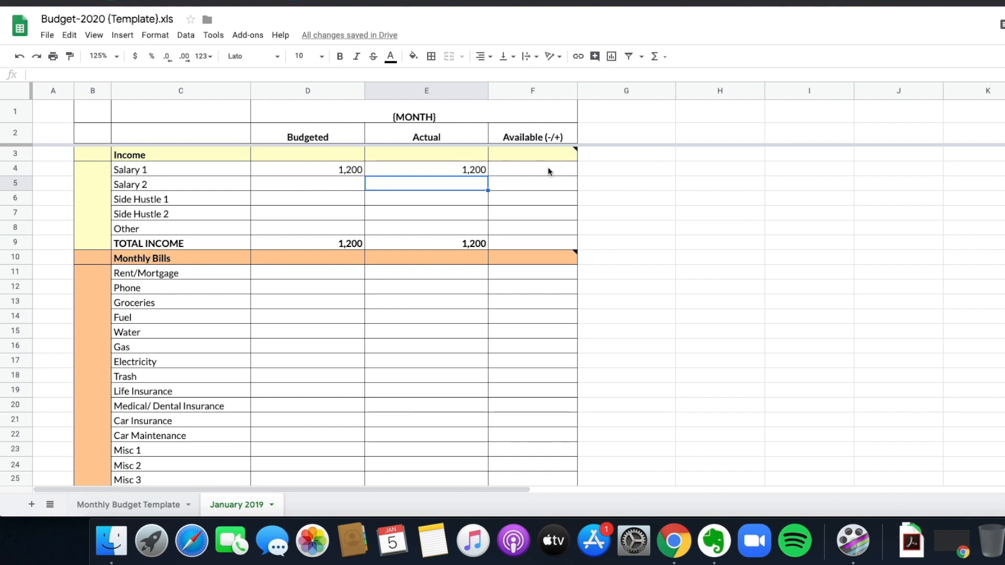
# Set the actual amount for Salary 1 to 1100 and check its Available (-/+) cell
pyautogui.click(455, 169)
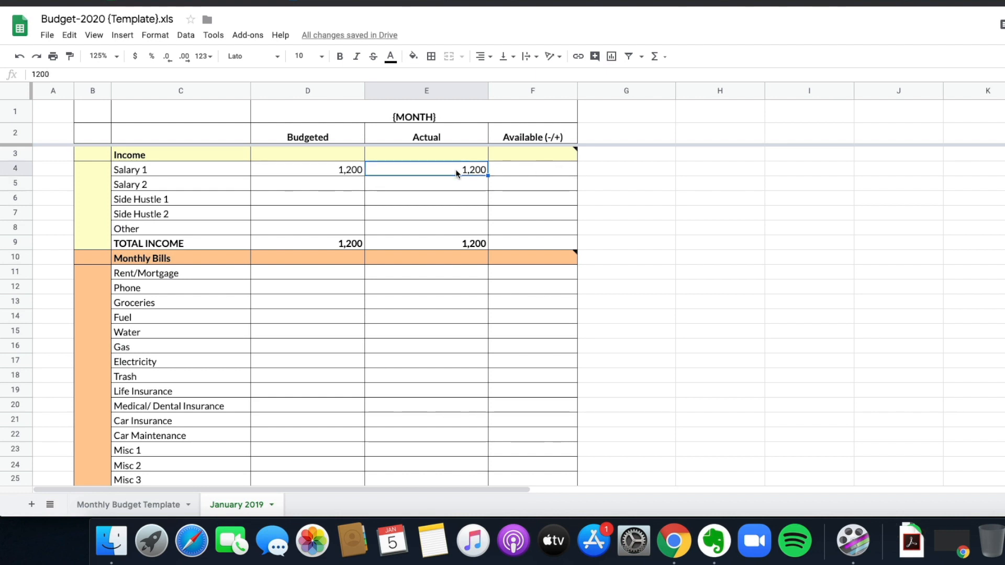
pyautogui.doubleClick(456, 170)
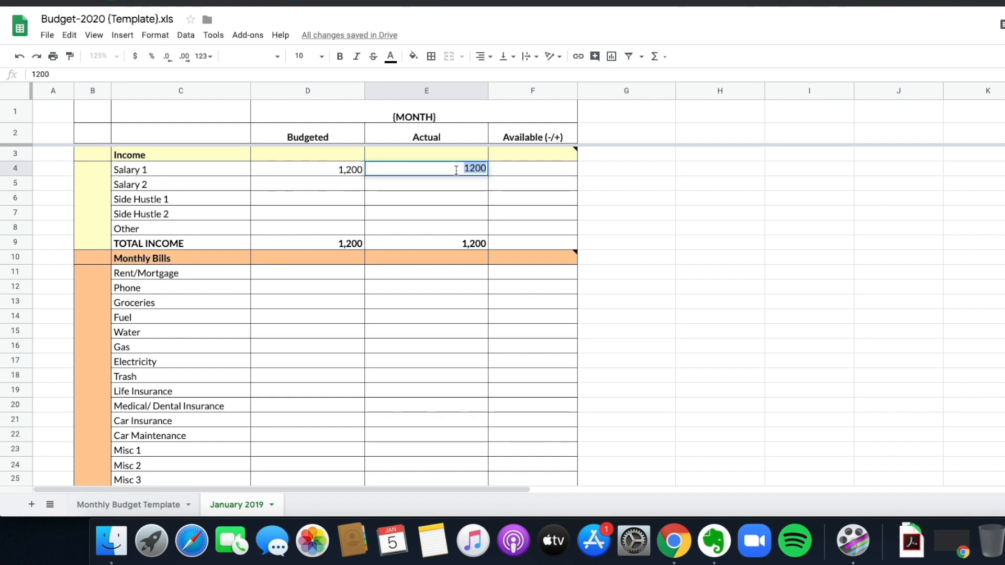
pyautogui.write('1,10')
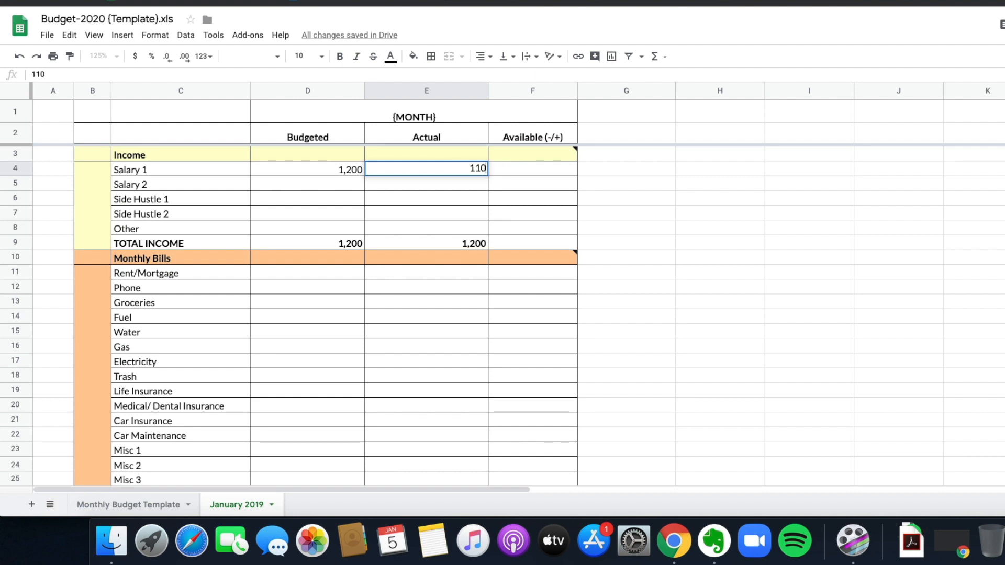
pyautogui.write('0')
pyautogui.press('Return')
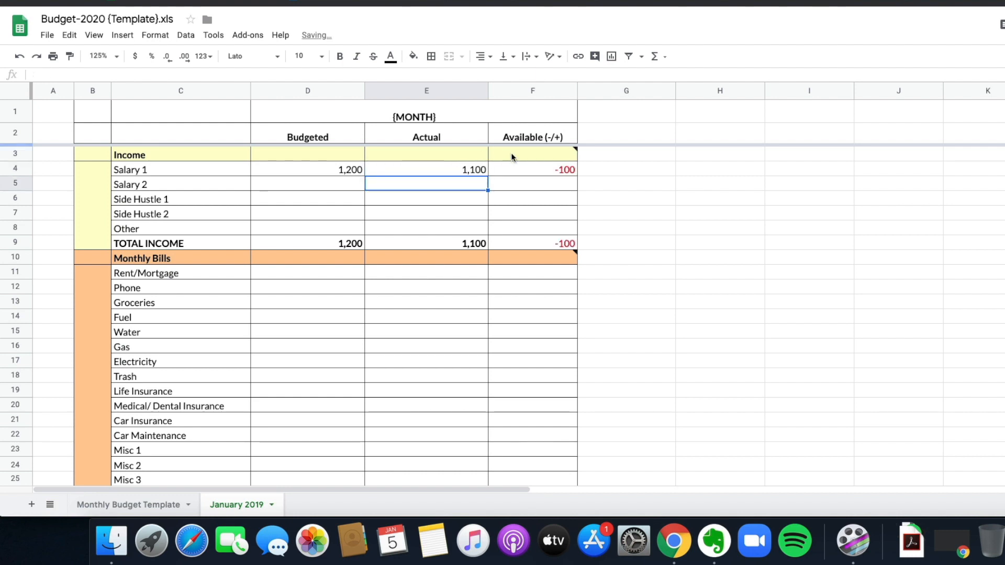
pyautogui.click(562, 170)
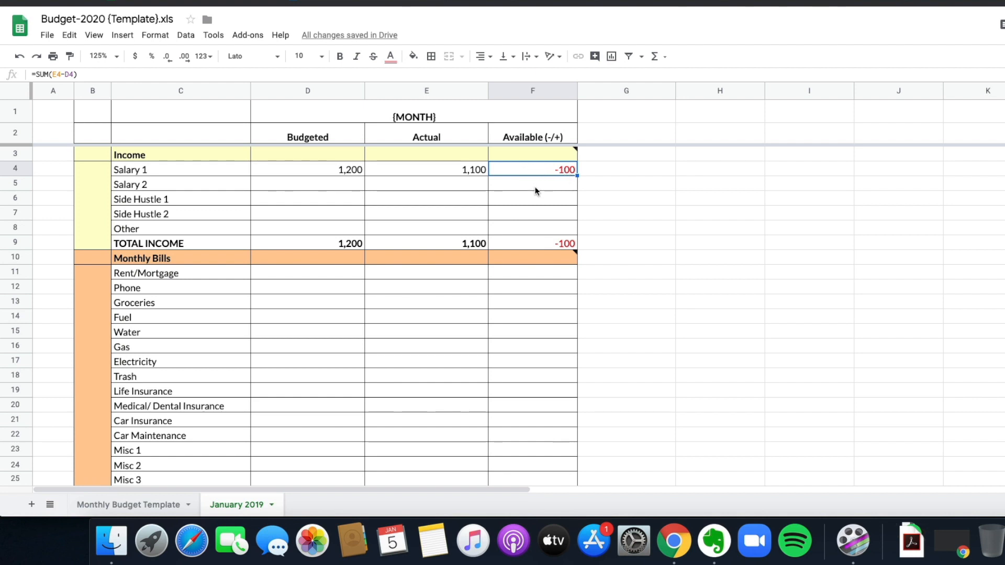
# Enter 1,200 as the budgeted amount and 1400 as the actual amount for Salary 2
pyautogui.click(344, 179)
pyautogui.write('1')
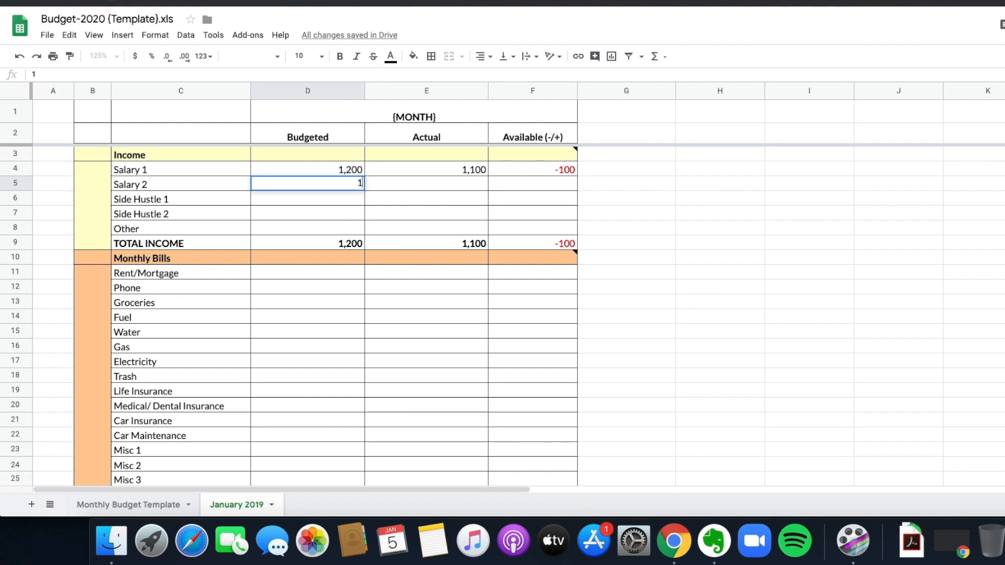
pyautogui.write(',200')
pyautogui.press('Tab')
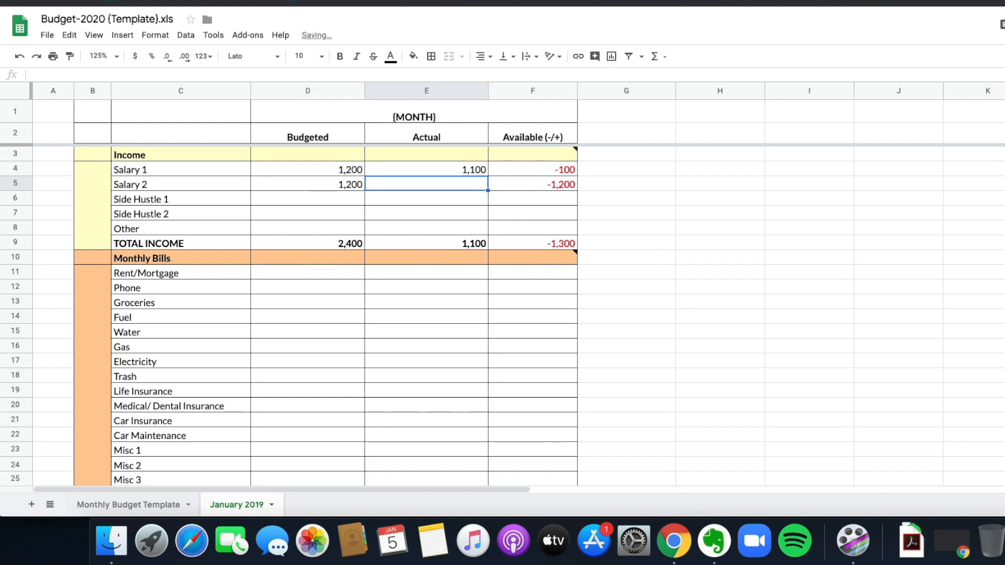
pyautogui.write('1400')
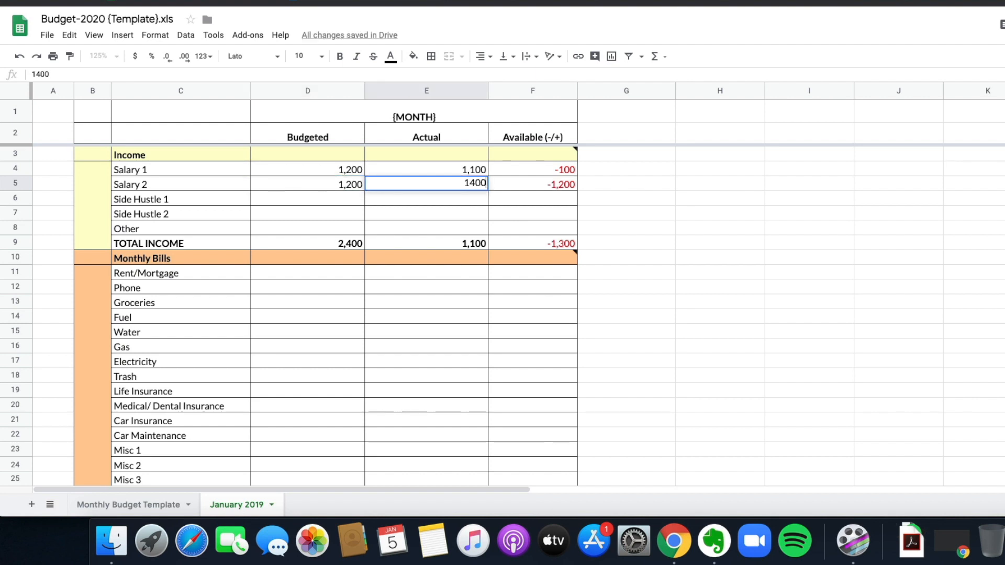
pyautogui.press('Return')
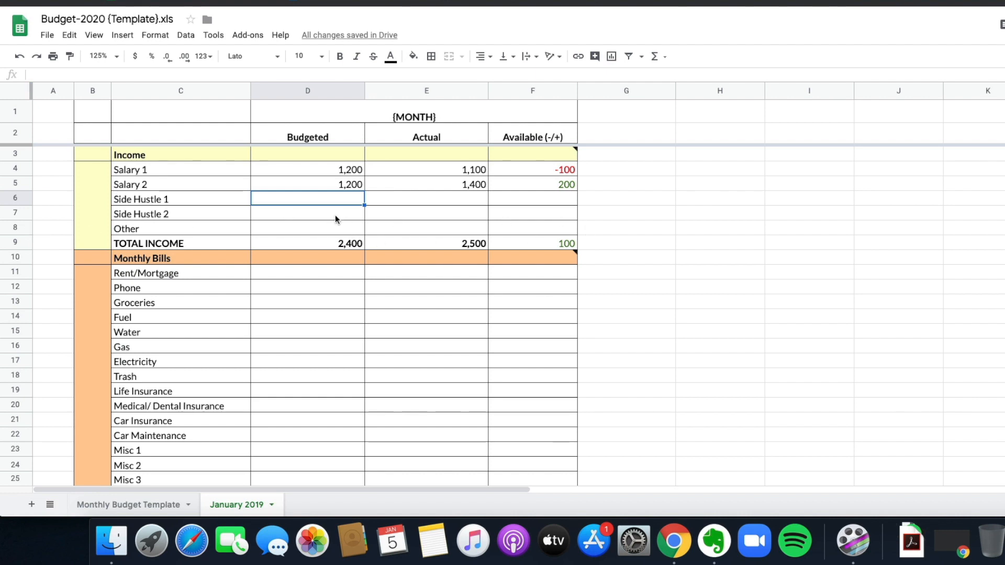
pyautogui.scroll(-1, 328, 206)
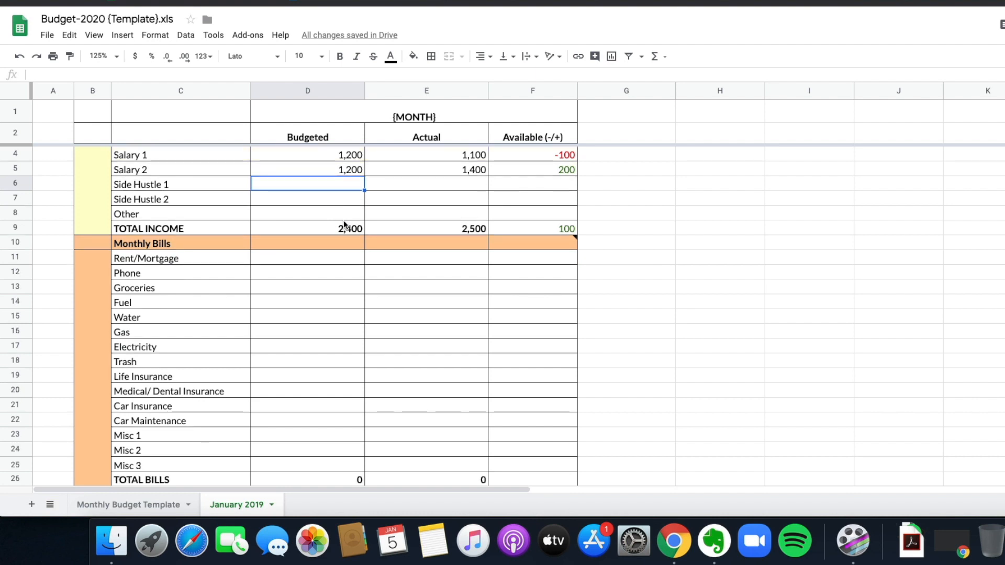
# Enter 700 as both the budgeted and the actual amount for Rent/Mortgage under Monthly Bills
pyautogui.scroll(-1, 367, 283)
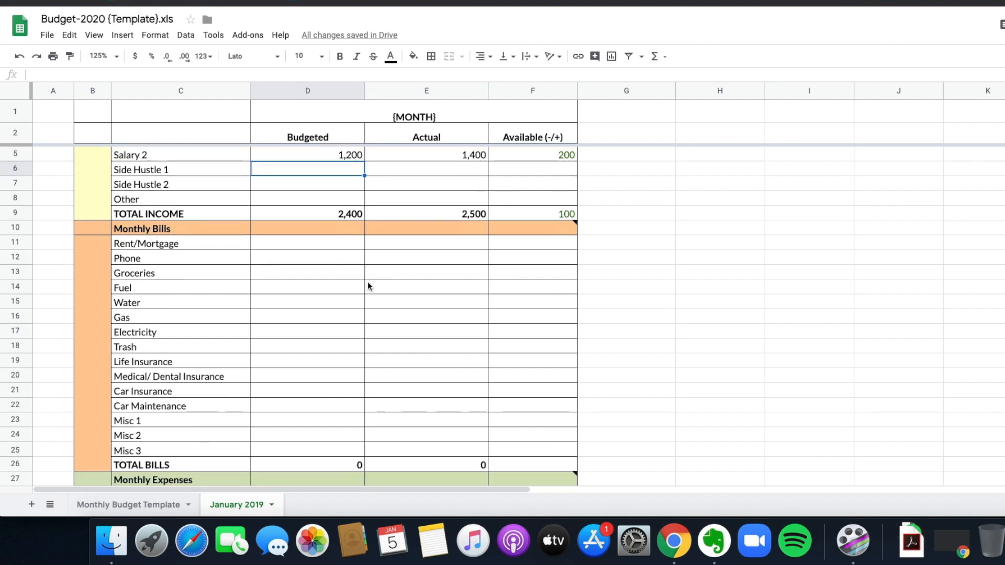
pyautogui.click(317, 244)
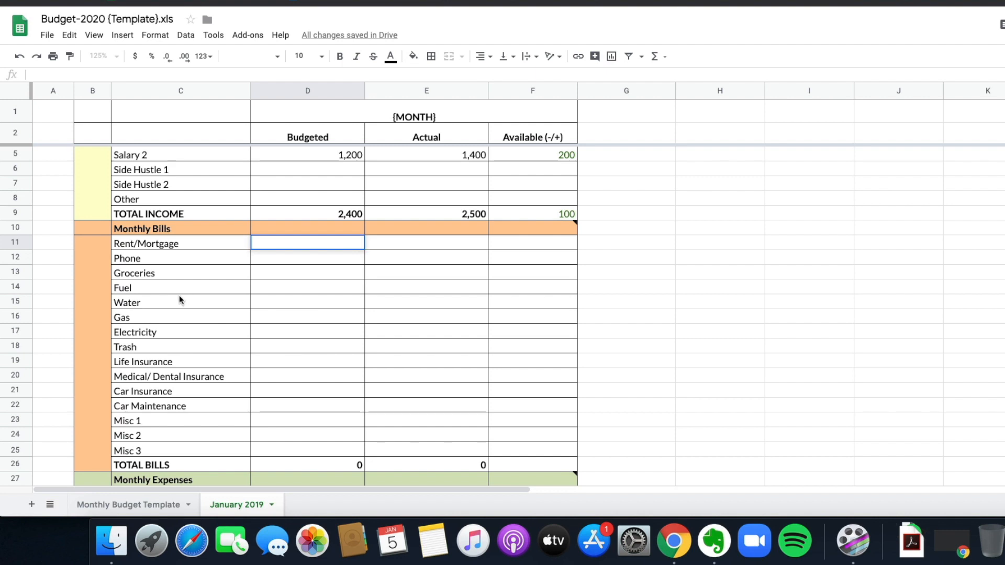
pyautogui.click(184, 415)
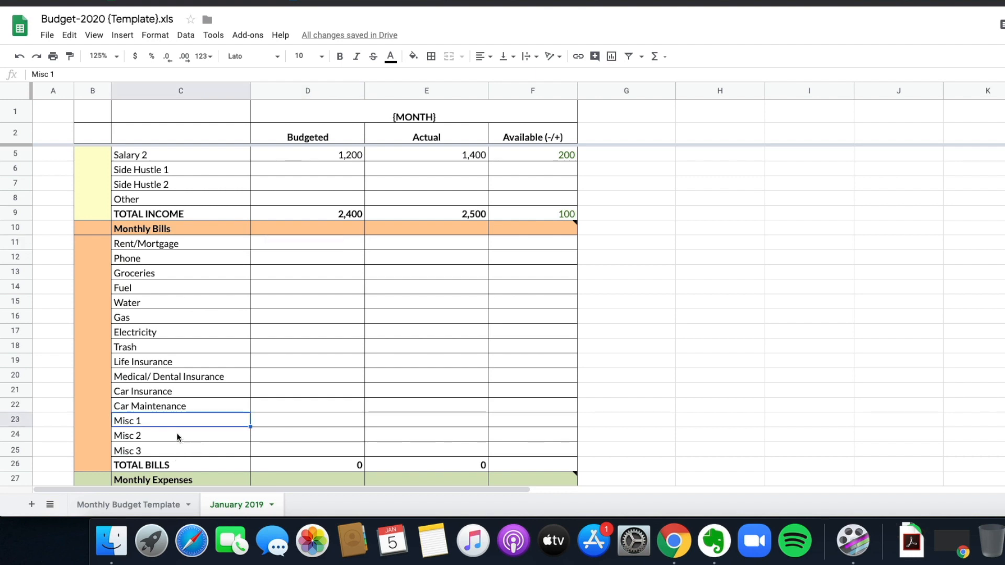
pyautogui.click(177, 434)
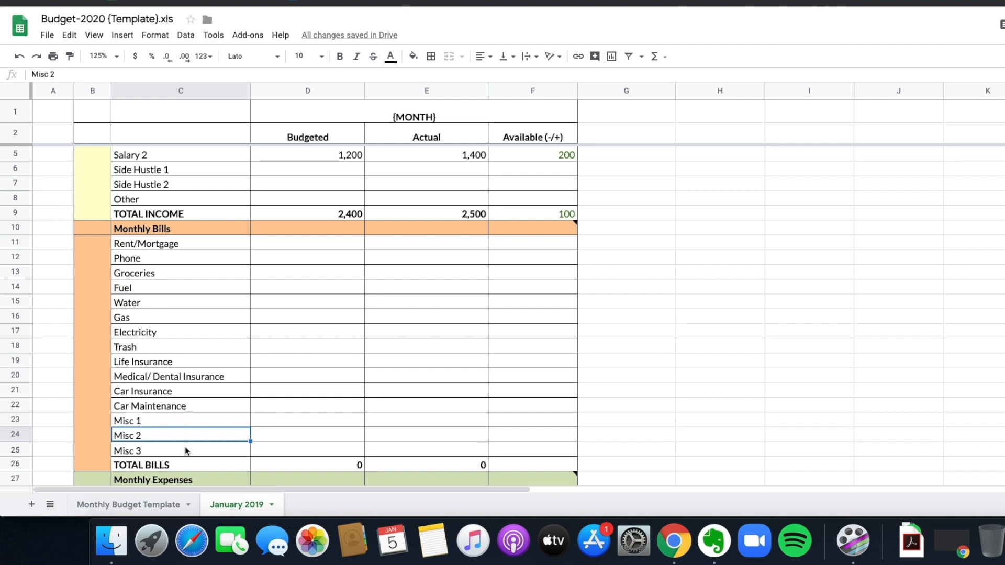
pyautogui.click(347, 245)
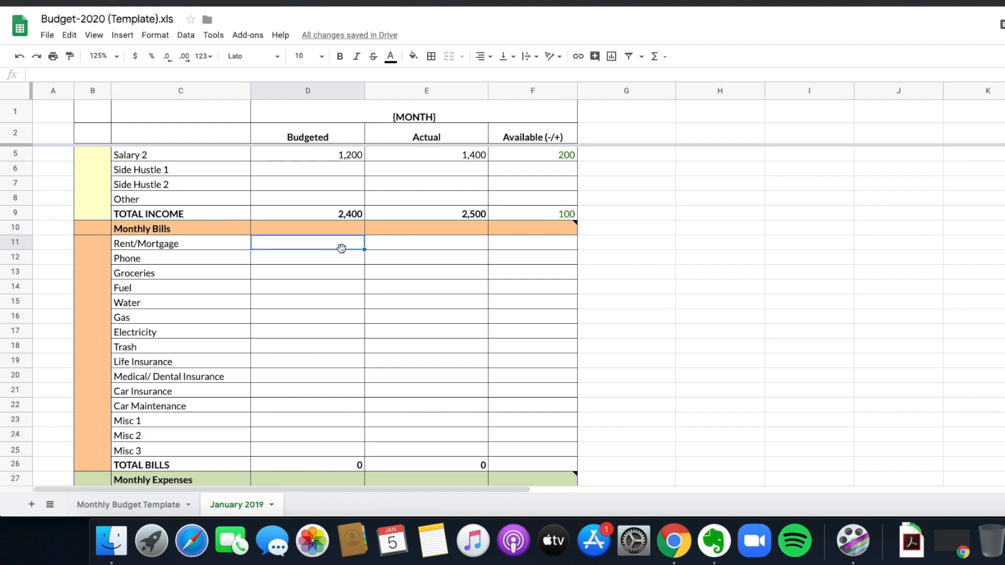
pyautogui.doubleClick(342, 248)
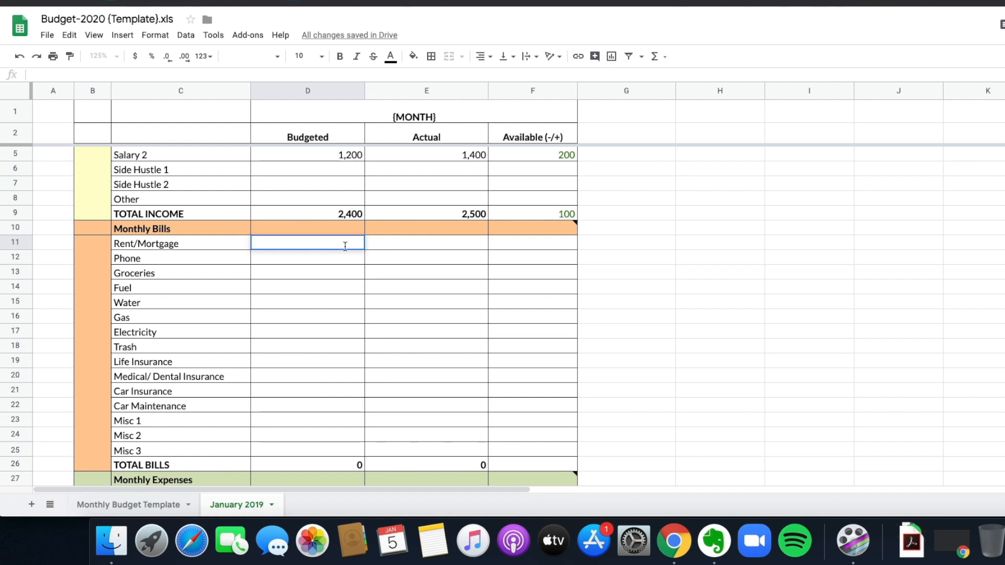
pyautogui.write('700')
pyautogui.press('Tab')
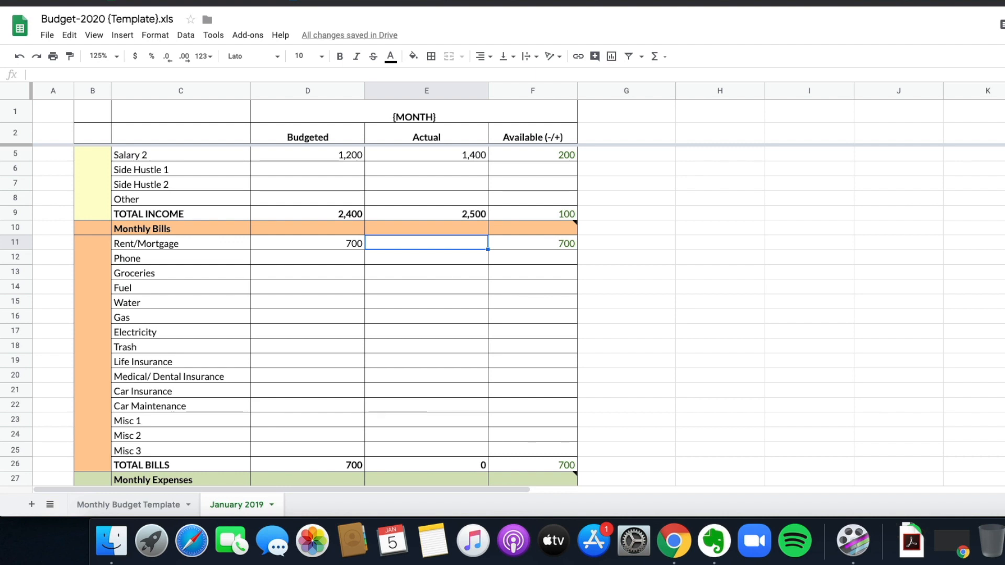
pyautogui.write('700')
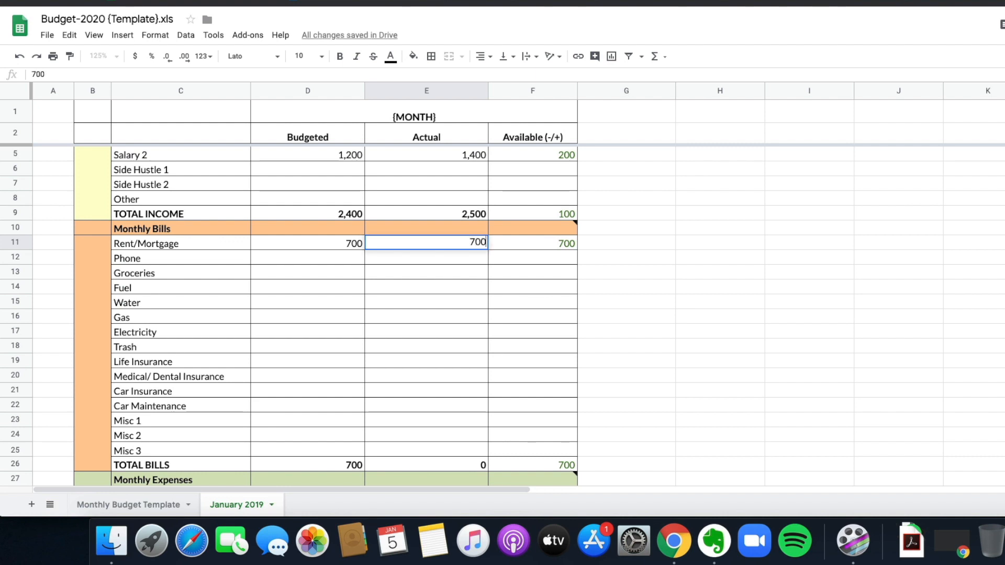
pyautogui.press('Return')
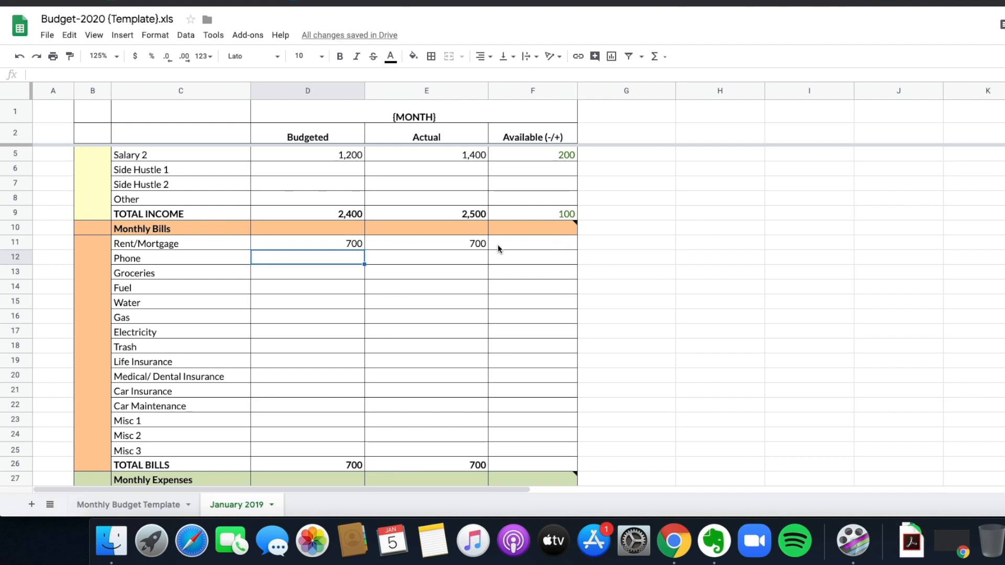
# Enter 80 as the budgeted amount and 100 as the actual amount for Phone, and check its Available (-/+) cell
pyautogui.doubleClick(352, 259)
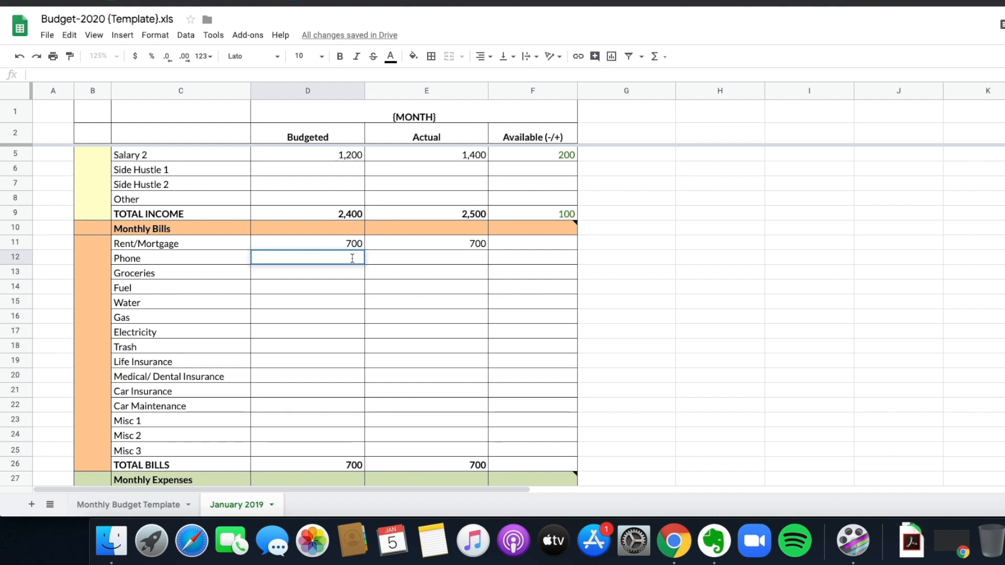
pyautogui.write('80')
pyautogui.press('Tab')
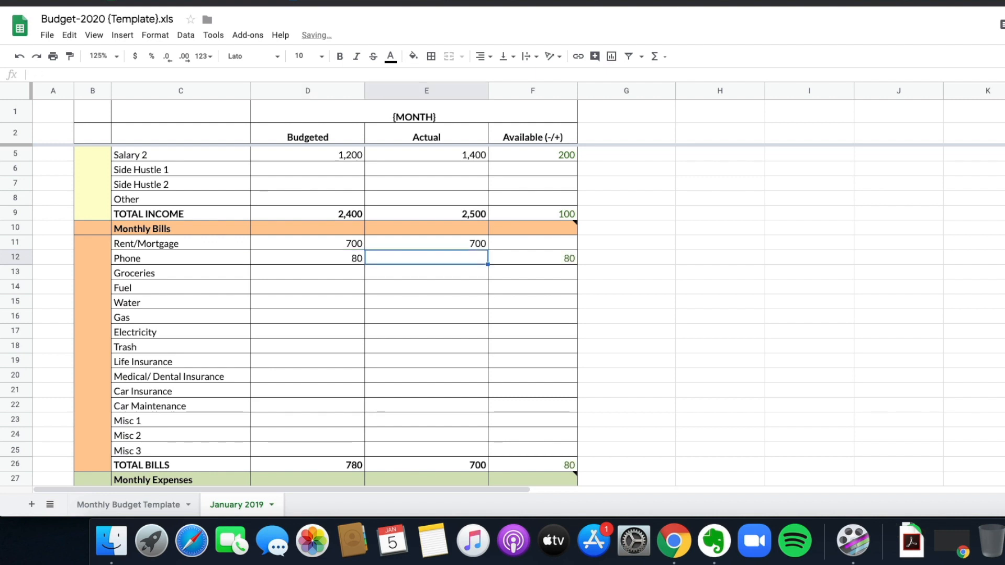
pyautogui.write('100')
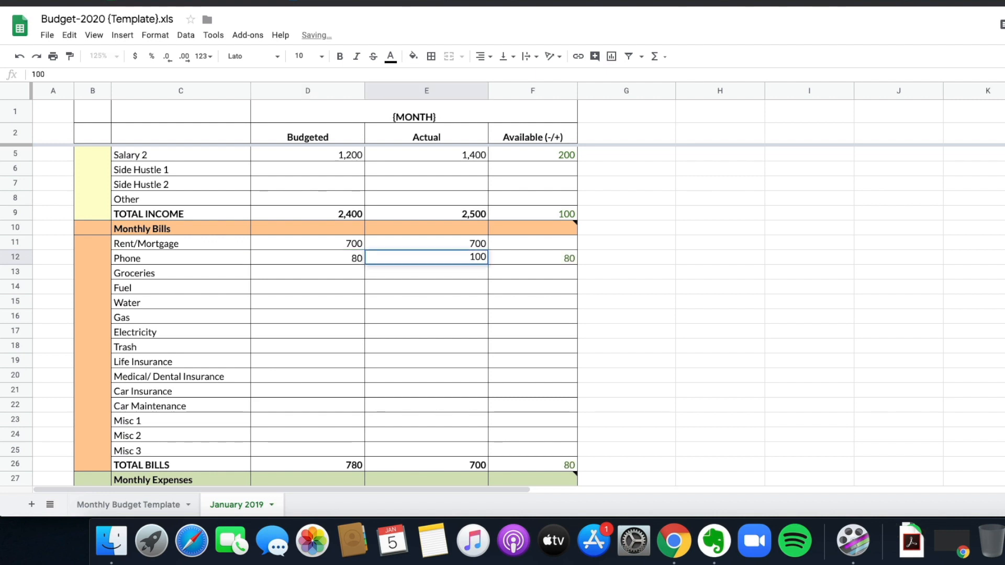
pyautogui.press('Return')
pyautogui.hscroll(2, 460, 224)
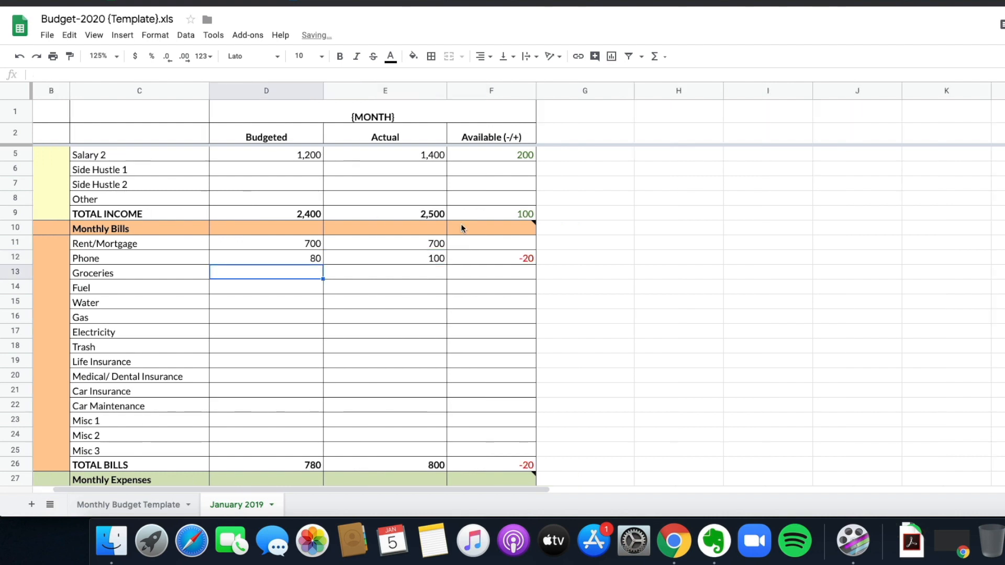
pyautogui.click(505, 258)
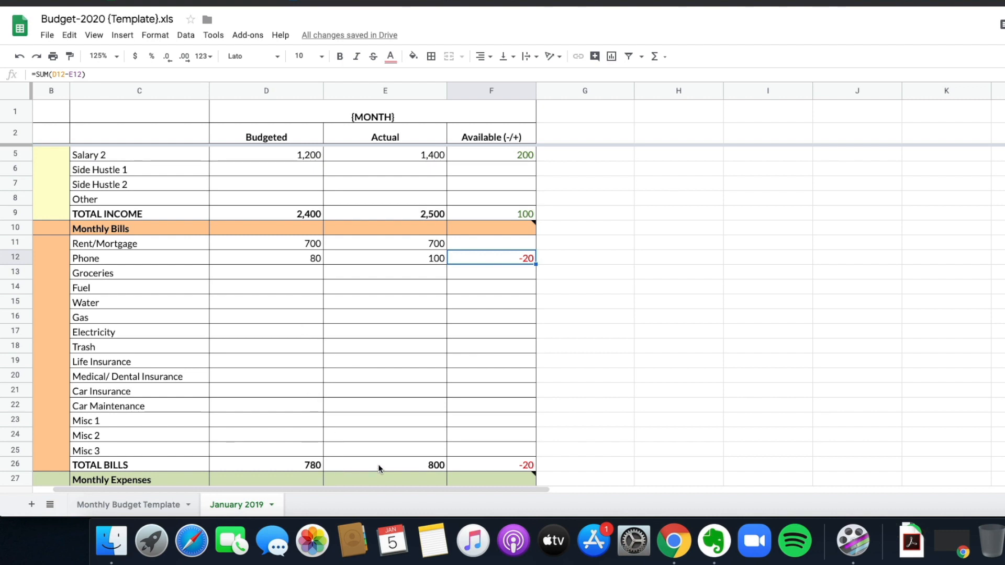
pyautogui.moveTo(495, 465)
# Review the categories listed under Monthly Bills and Monthly Expenses
pyautogui.scroll(-5, 338, 241)
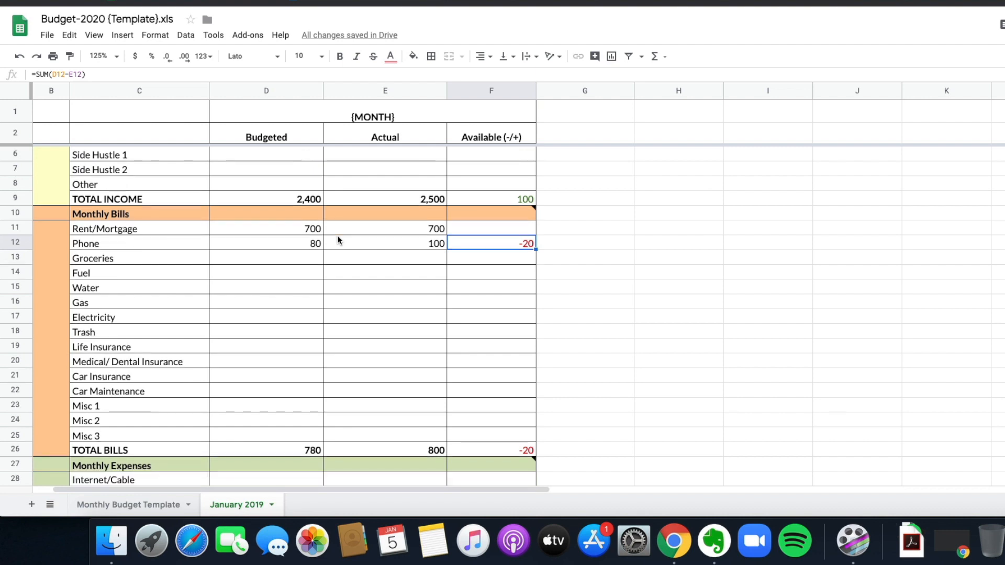
pyautogui.scroll(-1, 338, 240)
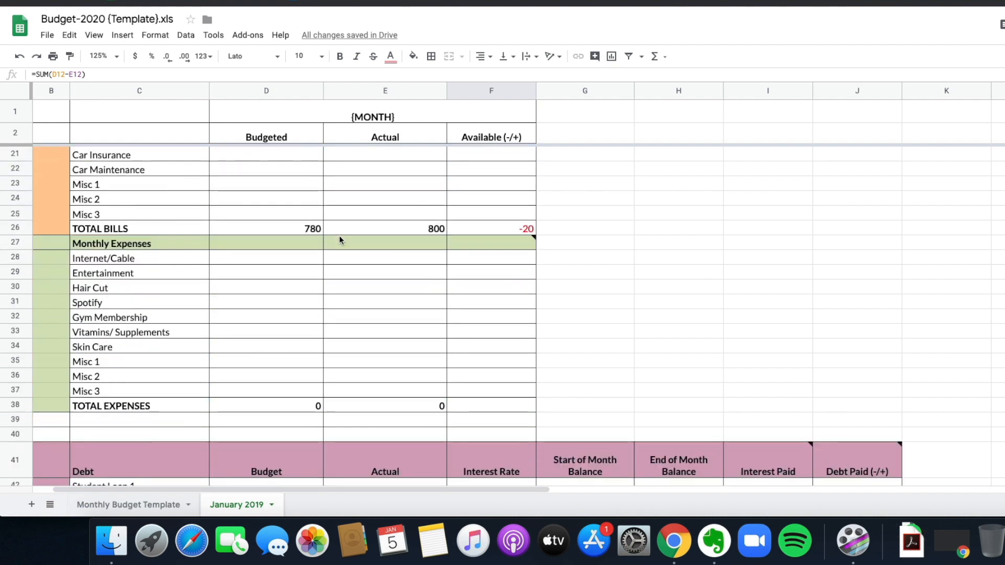
pyautogui.scroll(5, 293, 291)
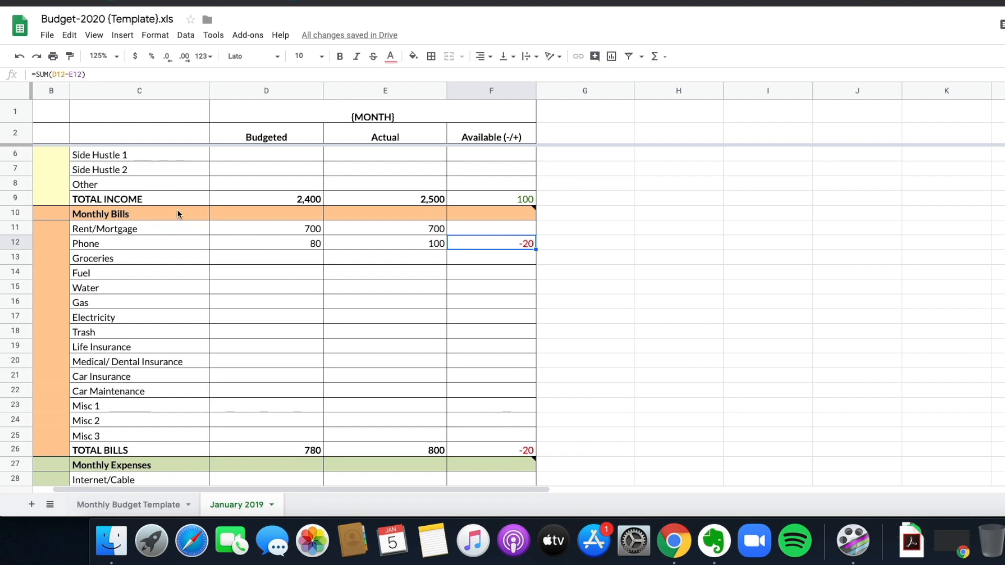
pyautogui.click(175, 210)
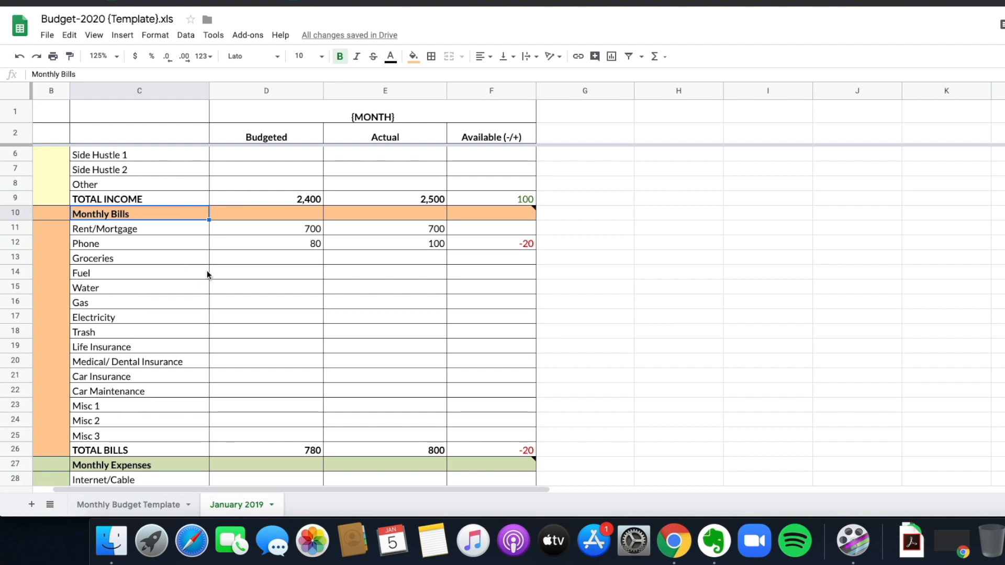
pyautogui.scroll(-4, 215, 272)
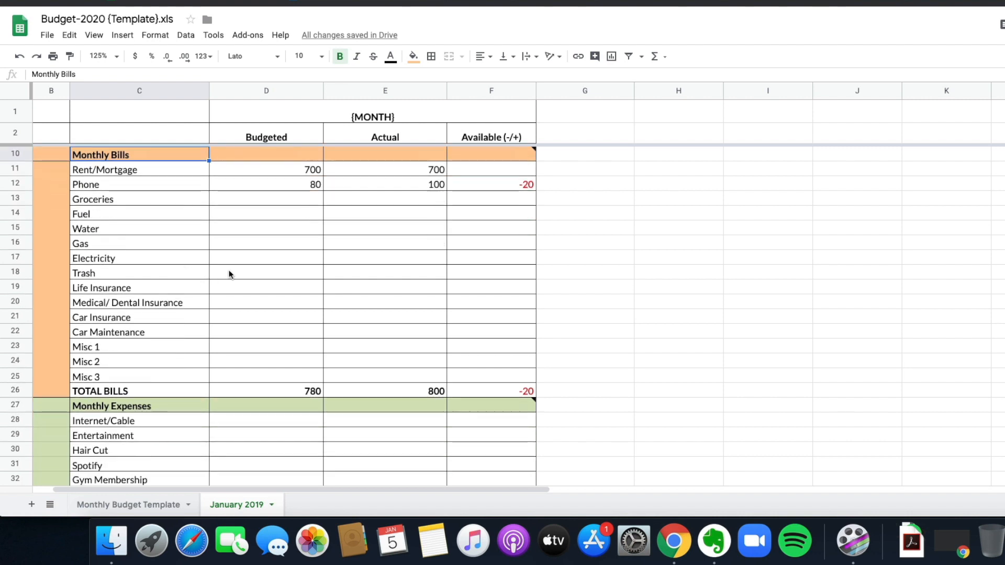
pyautogui.scroll(-2, 267, 262)
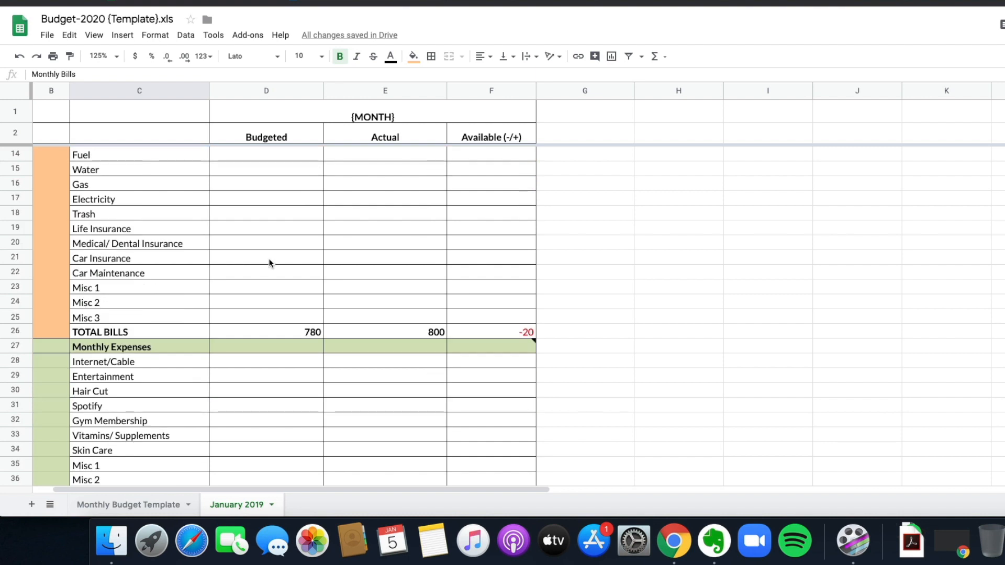
pyautogui.scroll(-3, 269, 262)
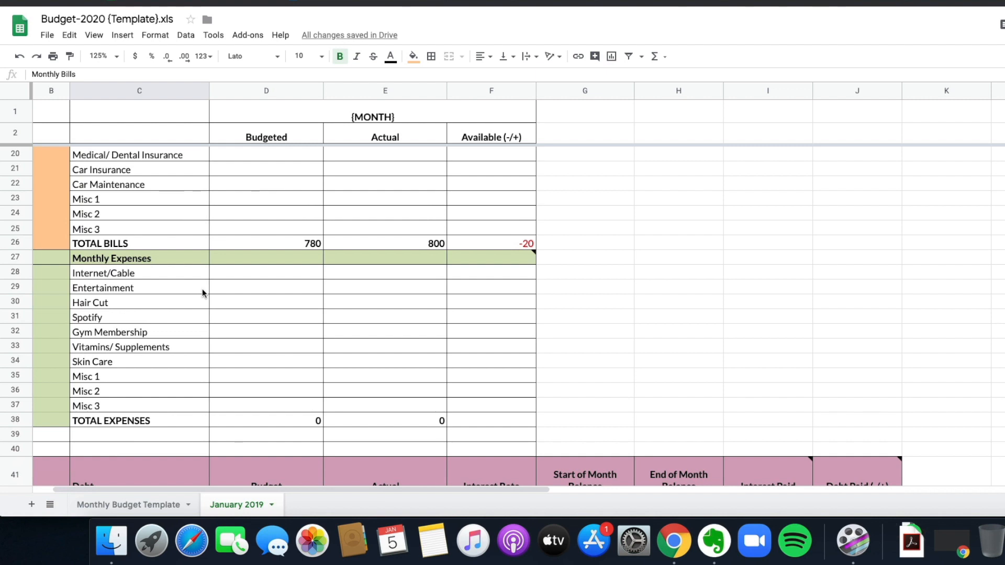
pyautogui.click(274, 272)
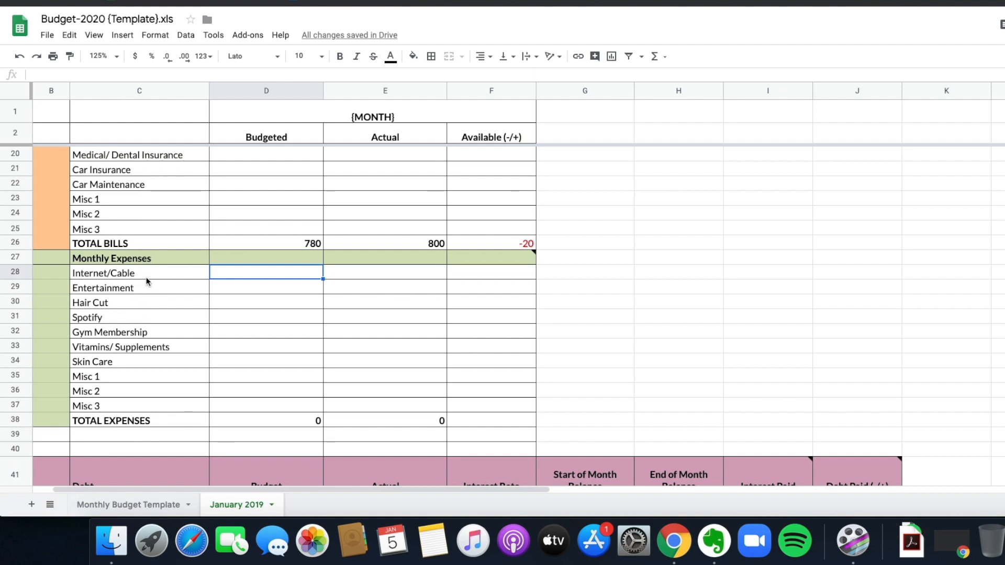
# Rename the Gym Membership category under Monthly Expenses to Yoga
pyautogui.click(147, 332)
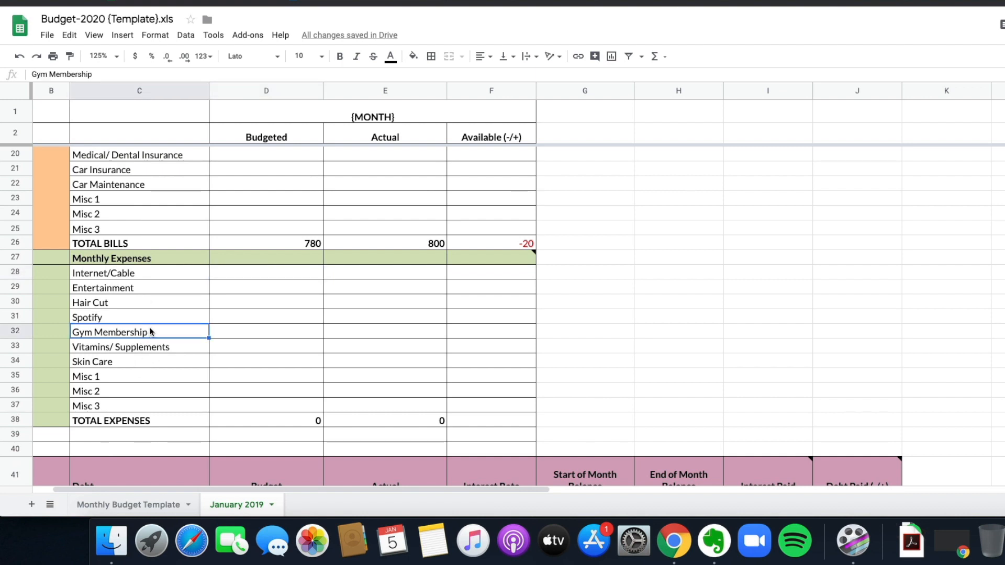
pyautogui.doubleClick(150, 331)
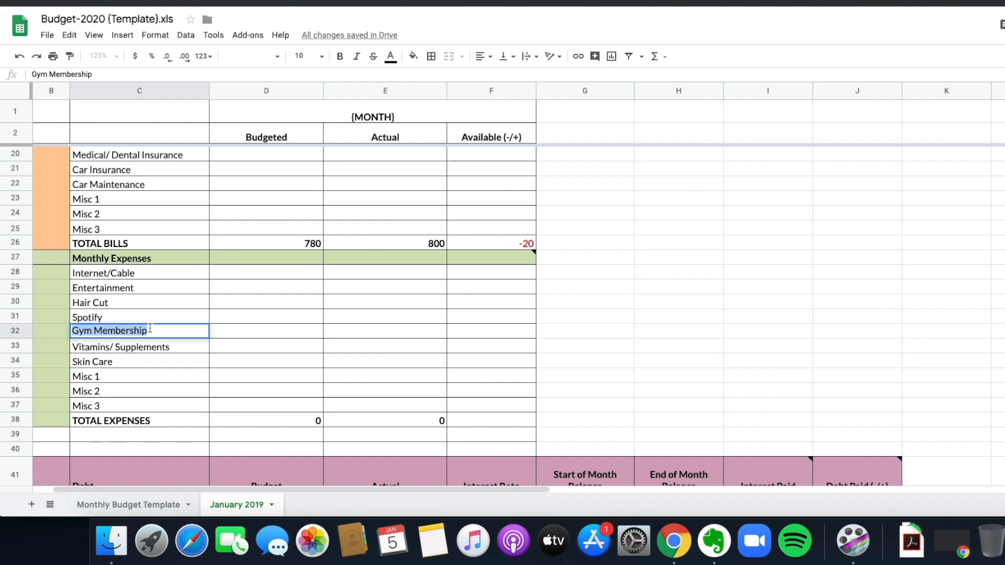
pyautogui.write('Cyc')
pyautogui.press('BackSpace')
pyautogui.press('BackSpace')
pyautogui.write('y')
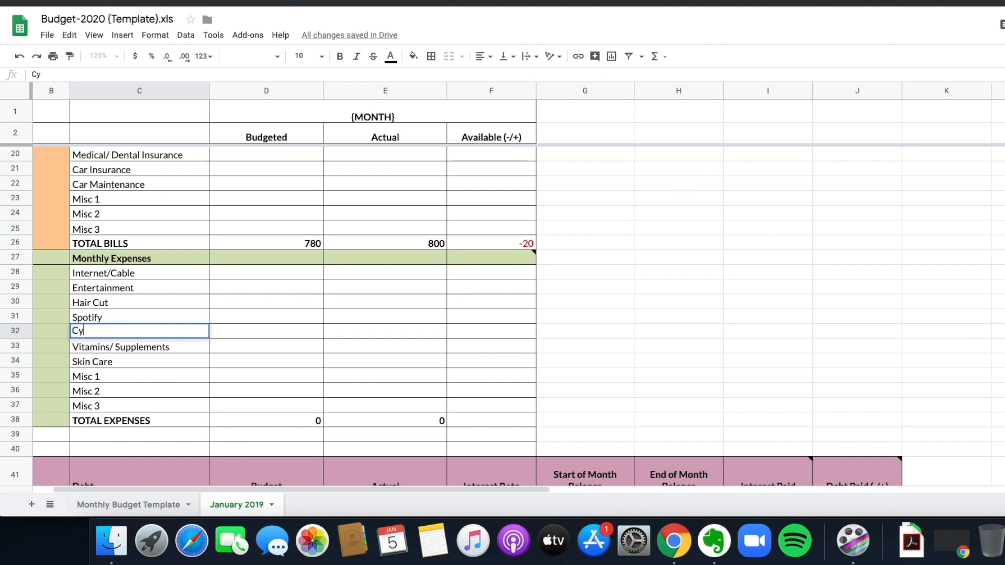
pyautogui.write('cl')
pyautogui.press('BackSpace')
pyautogui.press('BackSpace')
pyautogui.press('BackSpace')
pyautogui.press('BackSpace')
pyautogui.write('Yoga')
pyautogui.click(281, 342)
pyautogui.click(137, 332)
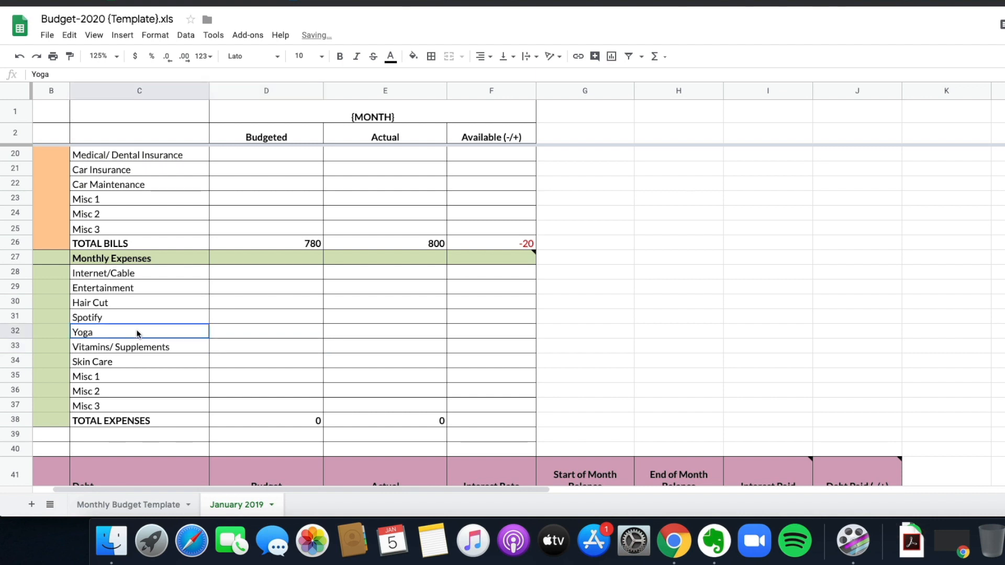
# Enter 100 as the budgeted amount and 110 as the actual amount for Internet/Cable
pyautogui.click(252, 333)
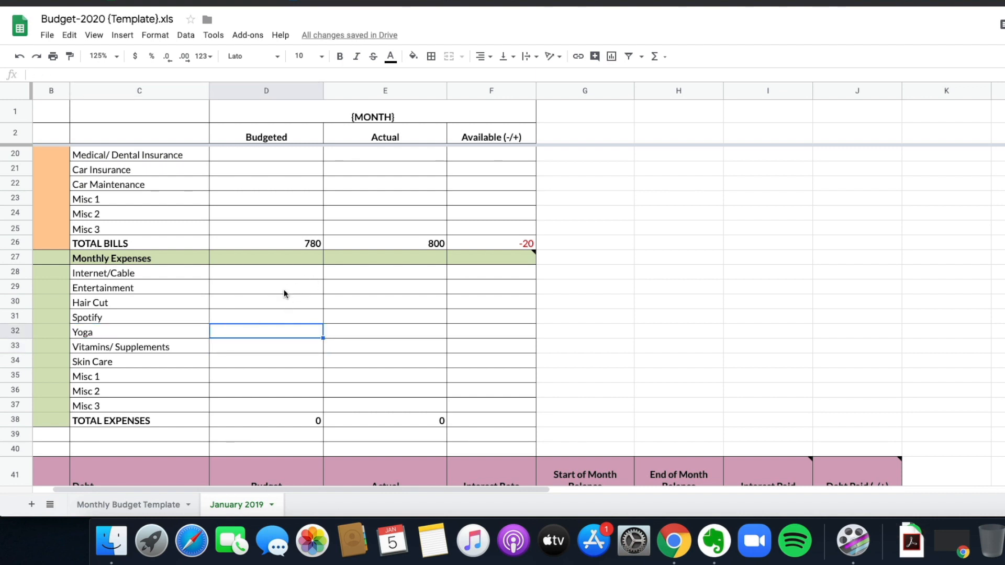
pyautogui.click(268, 272)
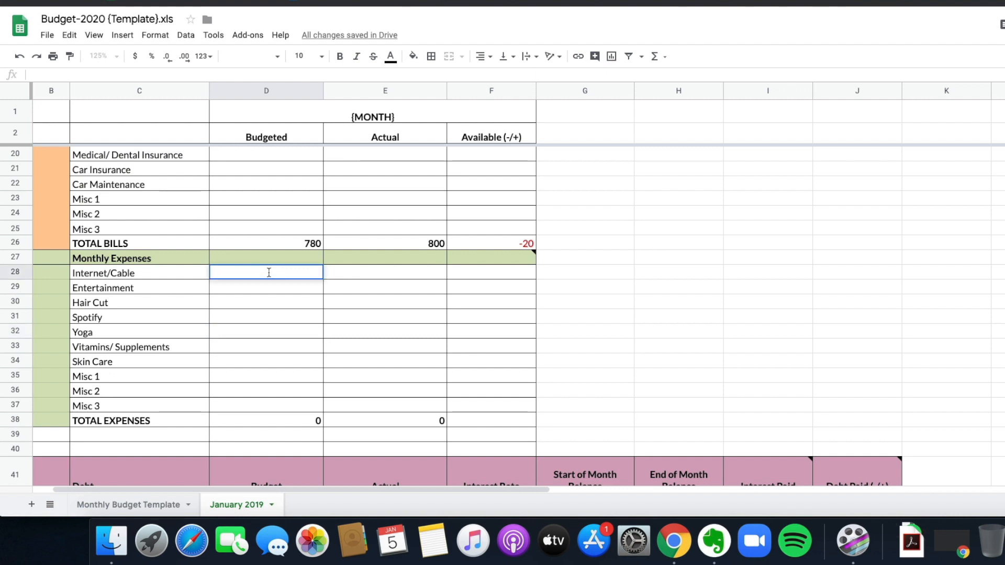
pyautogui.write('100')
pyautogui.press('Tab')
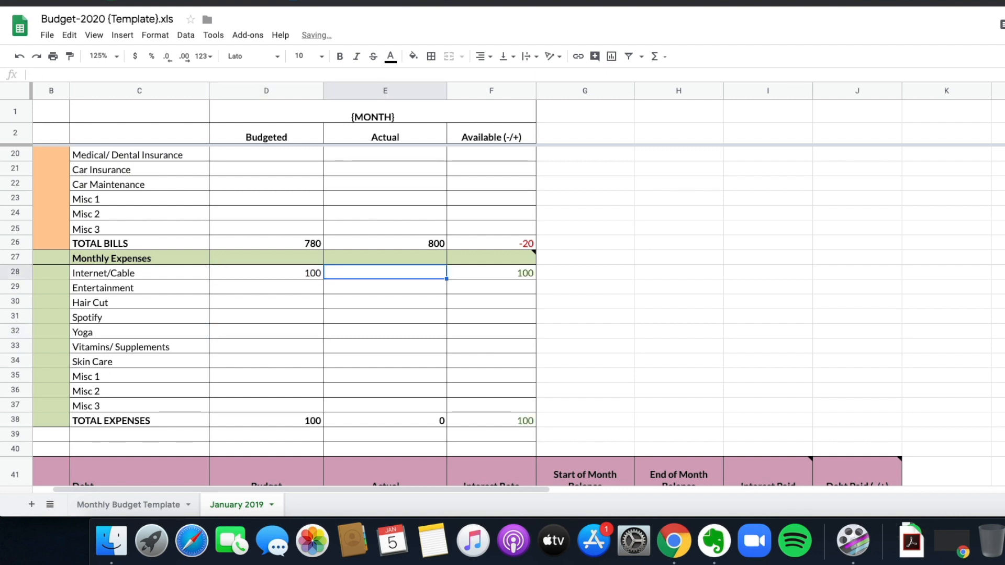
pyautogui.write('110')
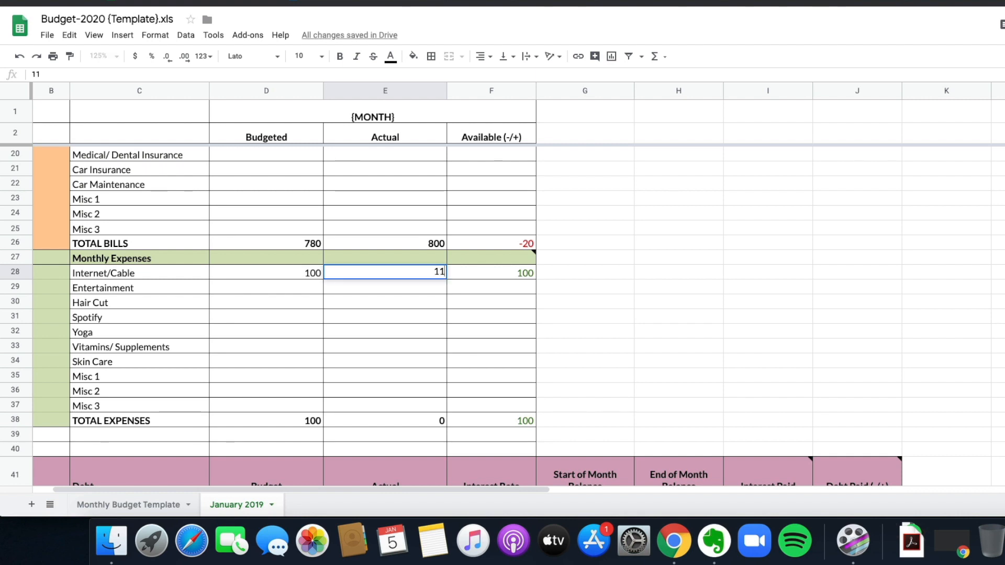
pyautogui.press('Return')
# Change the actual amount for Internet/Cable to 90 and check its Available (-/+) cell
pyautogui.click(394, 277)
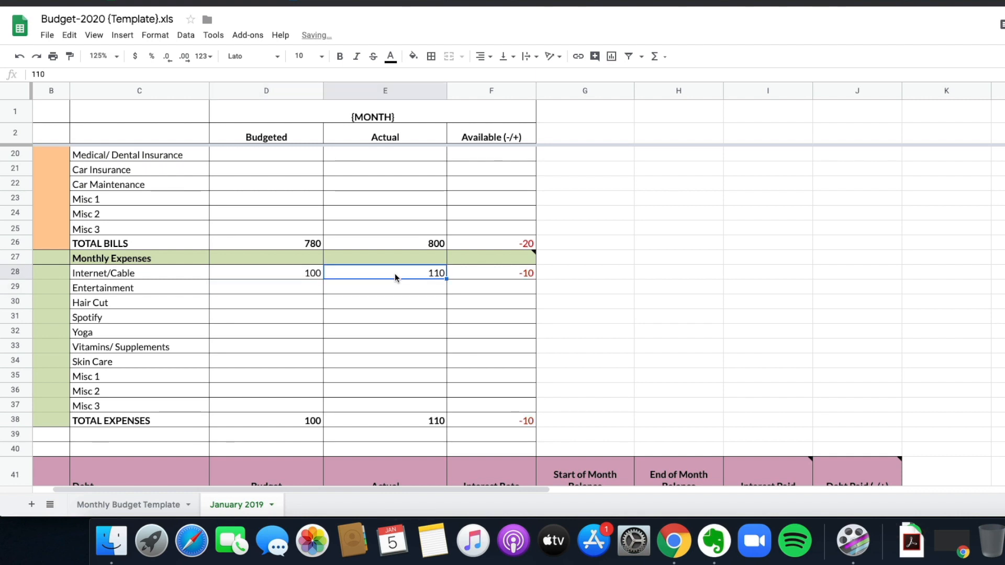
pyautogui.doubleClick(395, 273)
pyautogui.write('90')
pyautogui.press('Return')
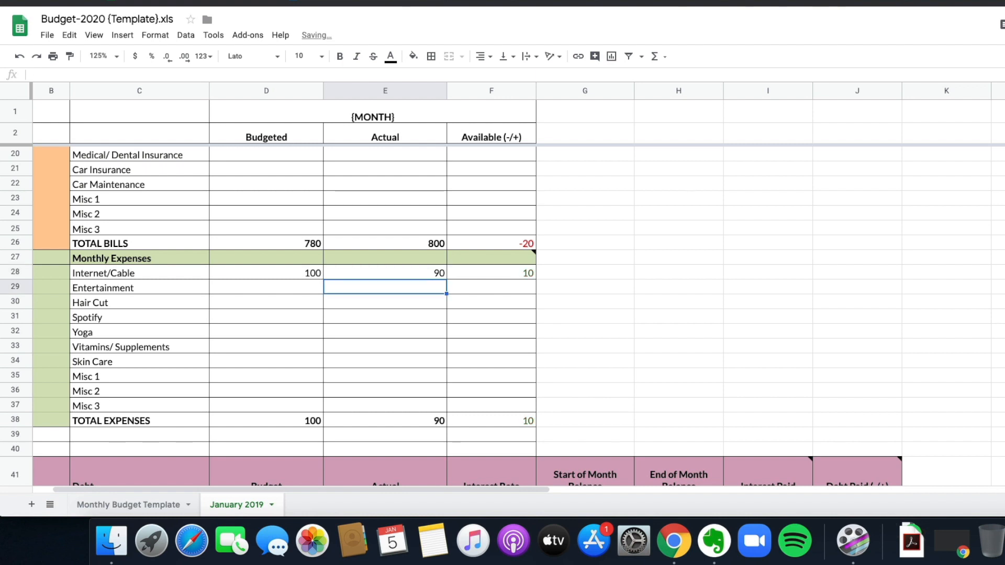
pyautogui.click(414, 301)
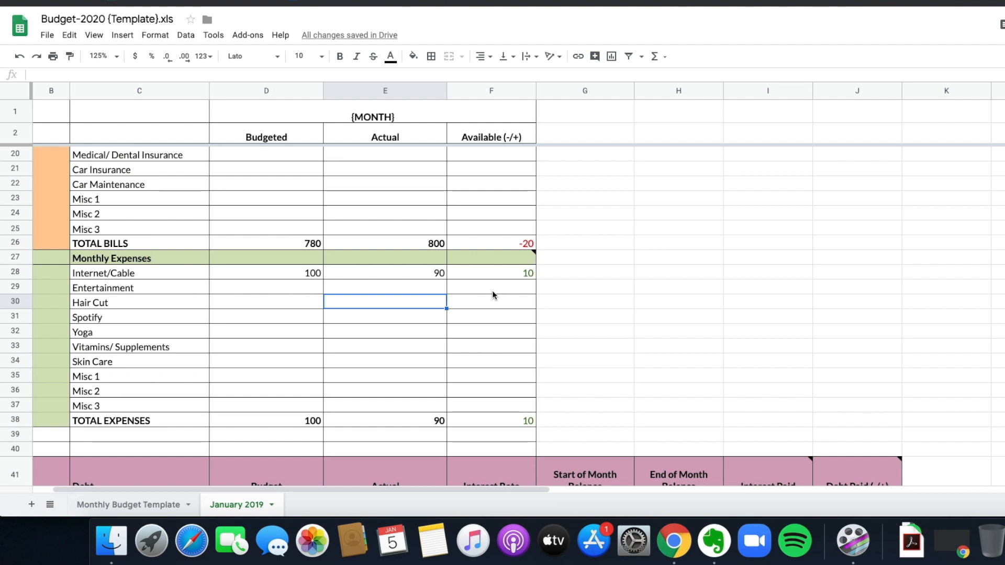
pyautogui.click(520, 273)
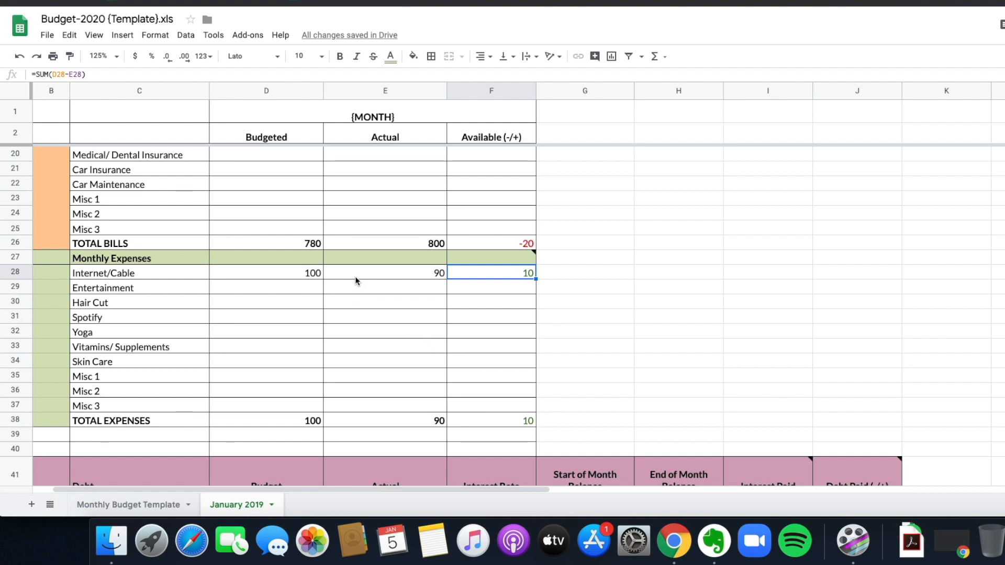
pyautogui.scroll(-2, 356, 277)
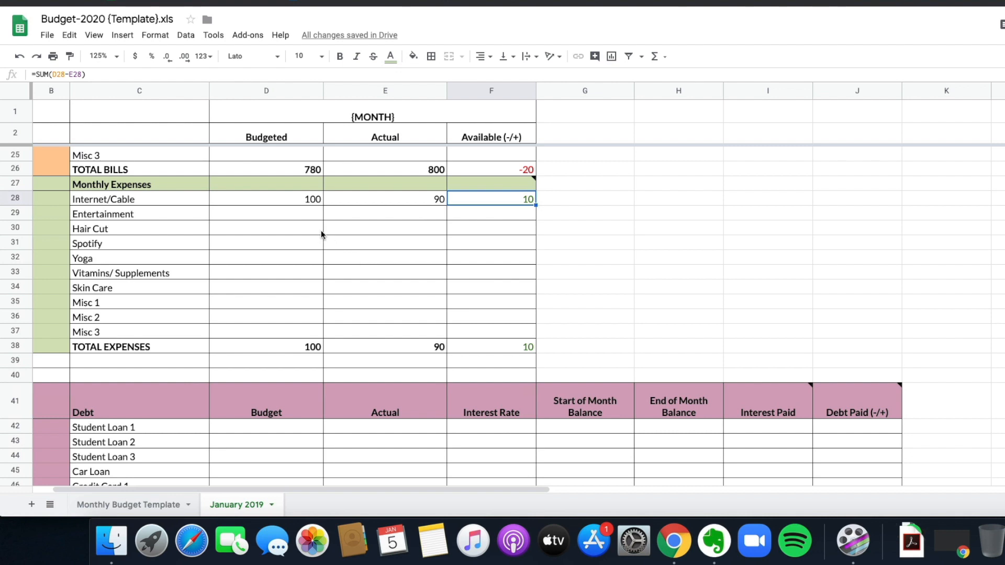
# Enter 220 as the budget and 200 as the actual amount for Student Loan 1 in the Debt section
pyautogui.scroll(-3, 372, 230)
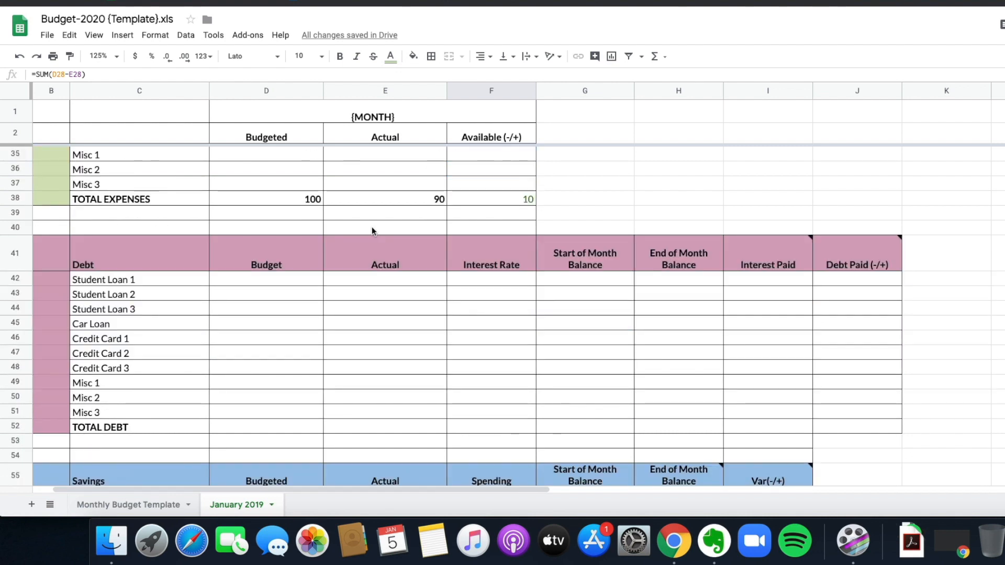
pyautogui.click(296, 279)
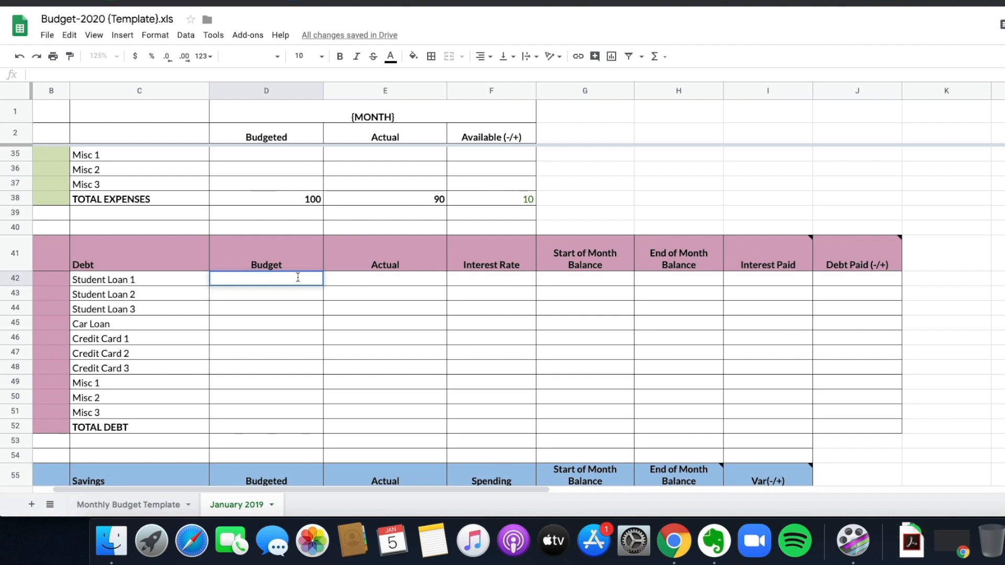
pyautogui.write('220')
pyautogui.press('Tab')
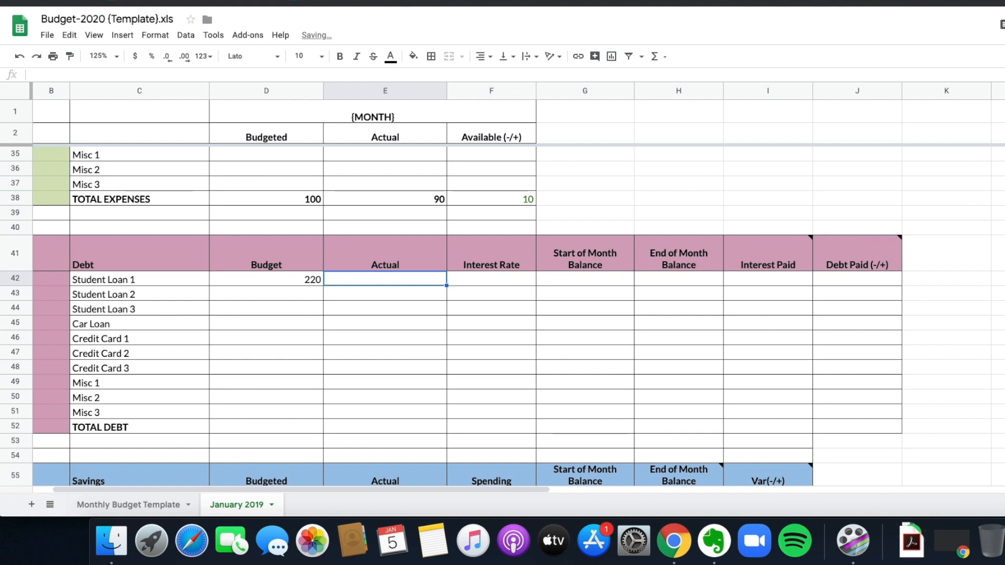
pyautogui.write('200')
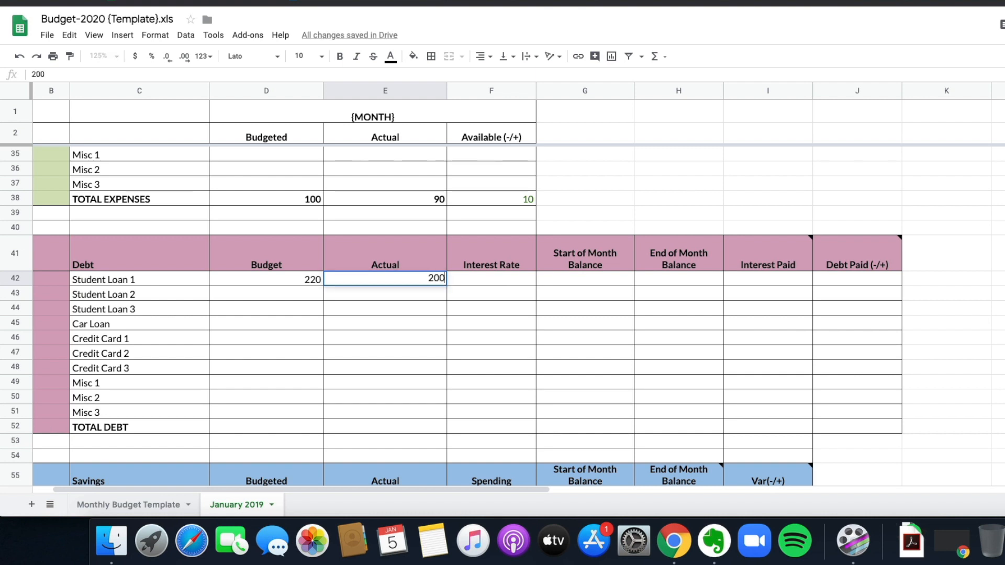
pyautogui.press('Tab')
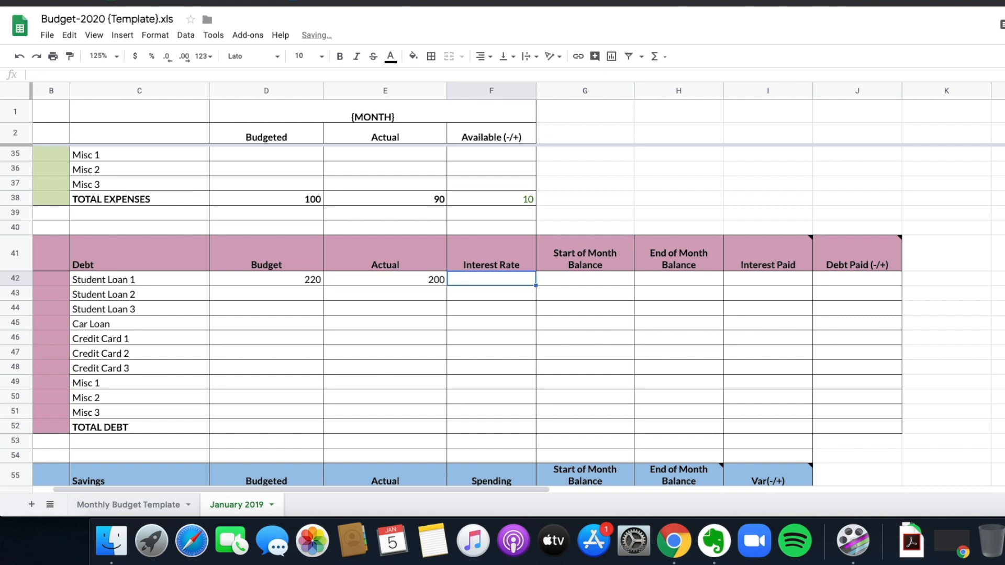
# Enter 5 as the interest rate for Student Loan 1
pyautogui.doubleClick(513, 277)
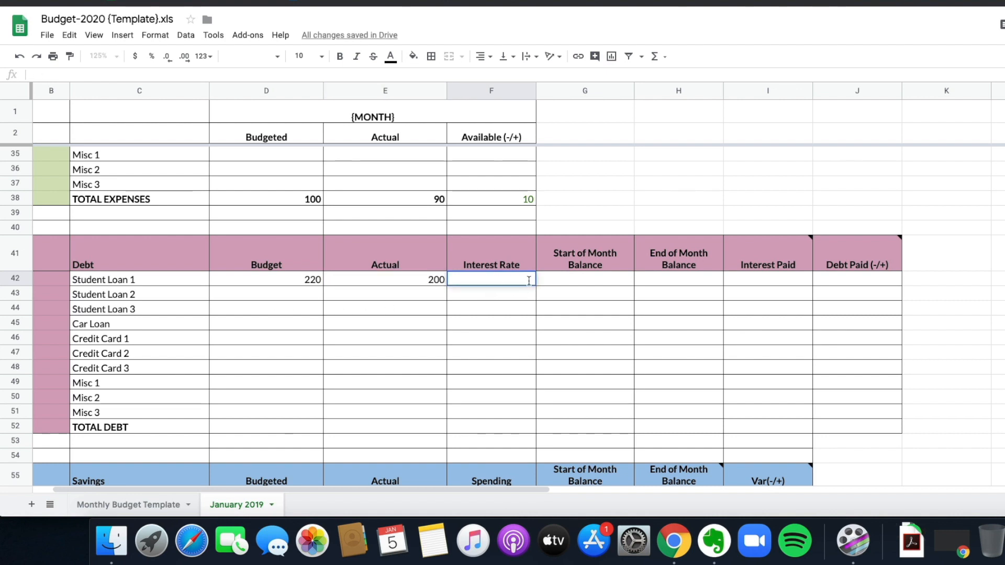
pyautogui.write('5%')
pyautogui.press('BackSpace')
pyautogui.press('BackSpace')
pyautogui.write('5')
pyautogui.press('Return')
# Change the interest rate for Student Loan 1 to 5% and check its Interest Paid cell
pyautogui.click(529, 278)
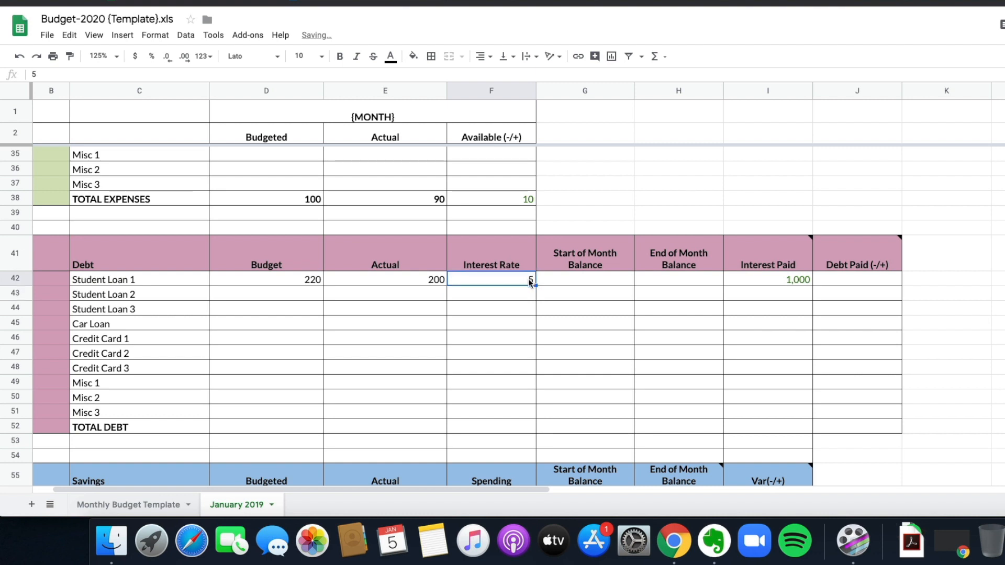
pyautogui.write('%5')
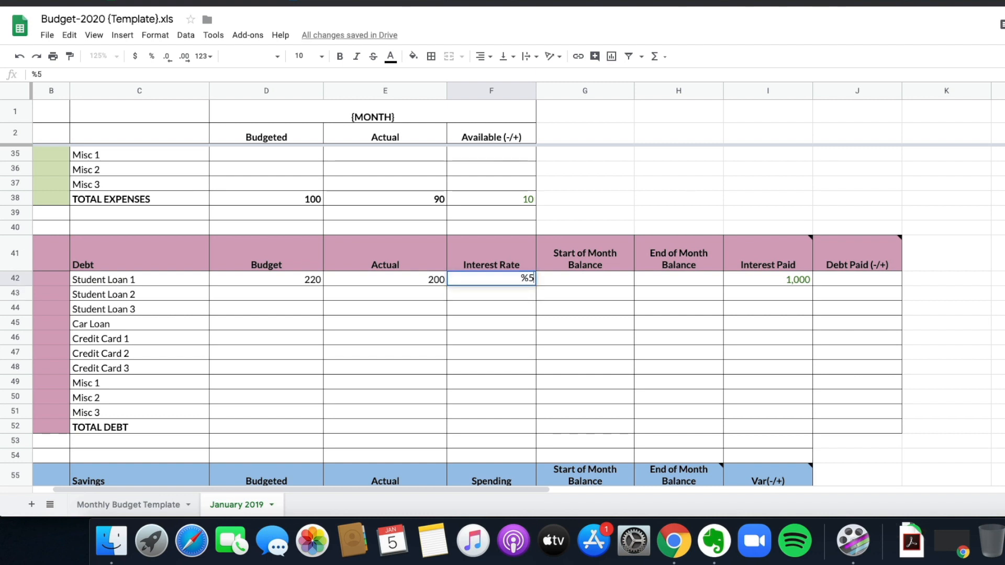
pyautogui.press('BackSpace')
pyautogui.press('BackSpace')
pyautogui.write('5%')
pyautogui.press('BackSpace')
pyautogui.press('BackSpace')
pyautogui.write('5%')
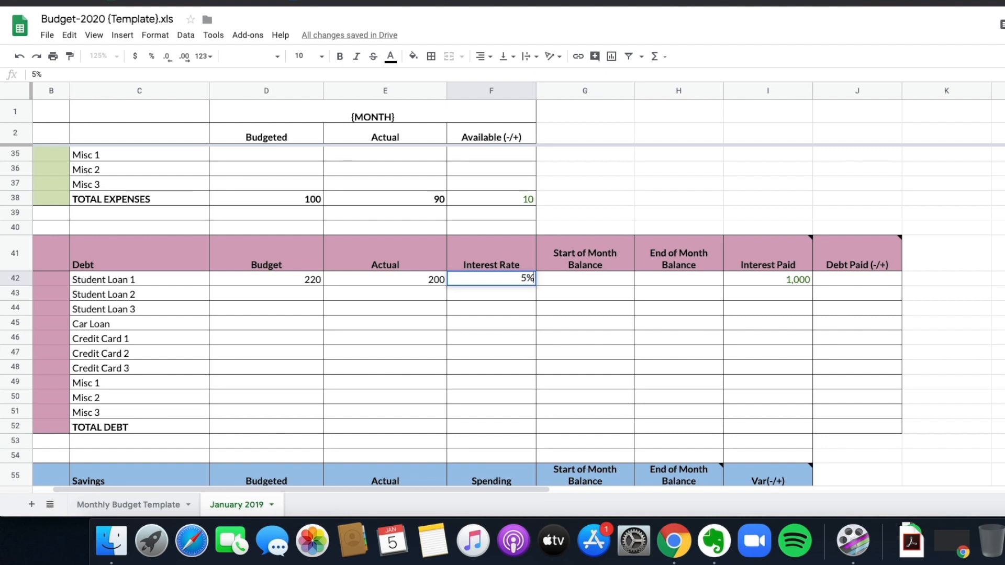
pyautogui.press('Return')
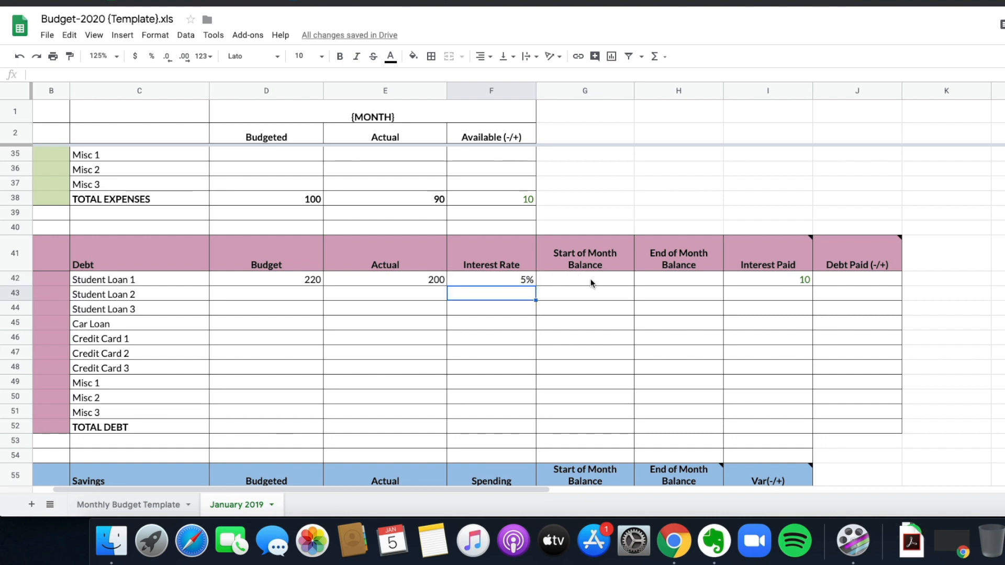
pyautogui.click(596, 282)
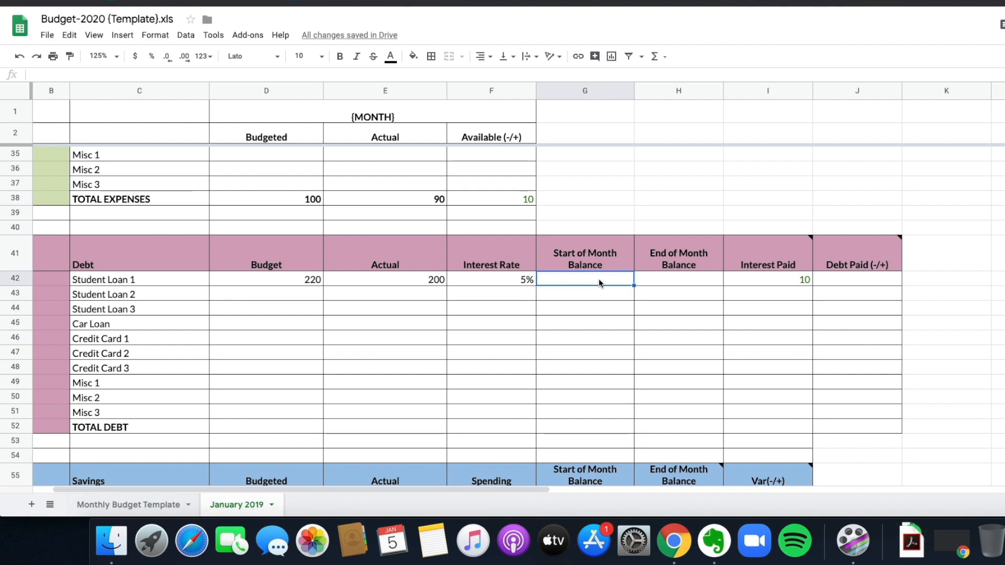
pyautogui.click(775, 282)
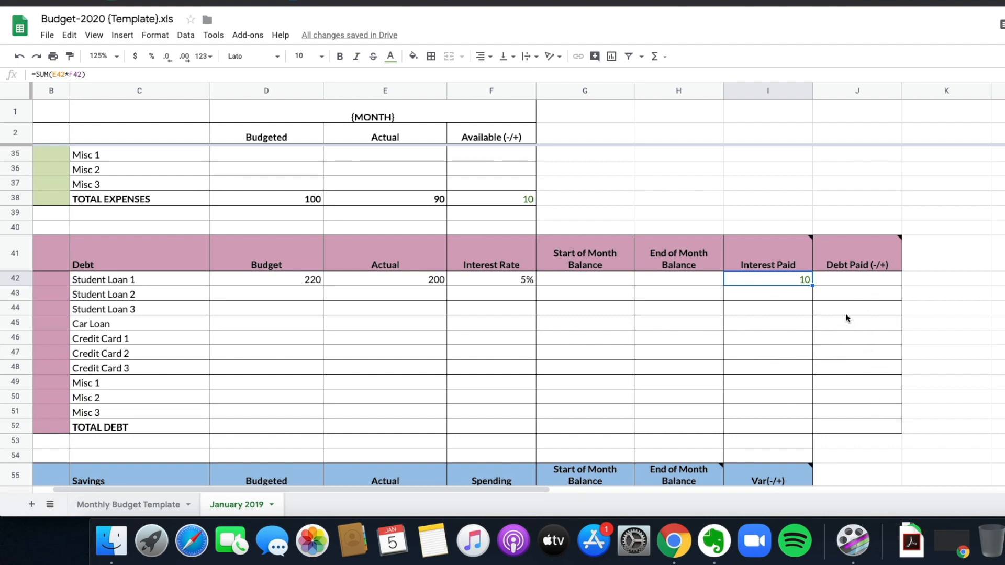
# Enter 2,500 as Student Loan 1's start of month balance and 2,310 as its end balance, and check its Interest Paid and Debt Paid (-/+) cells
pyautogui.doubleClick(589, 280)
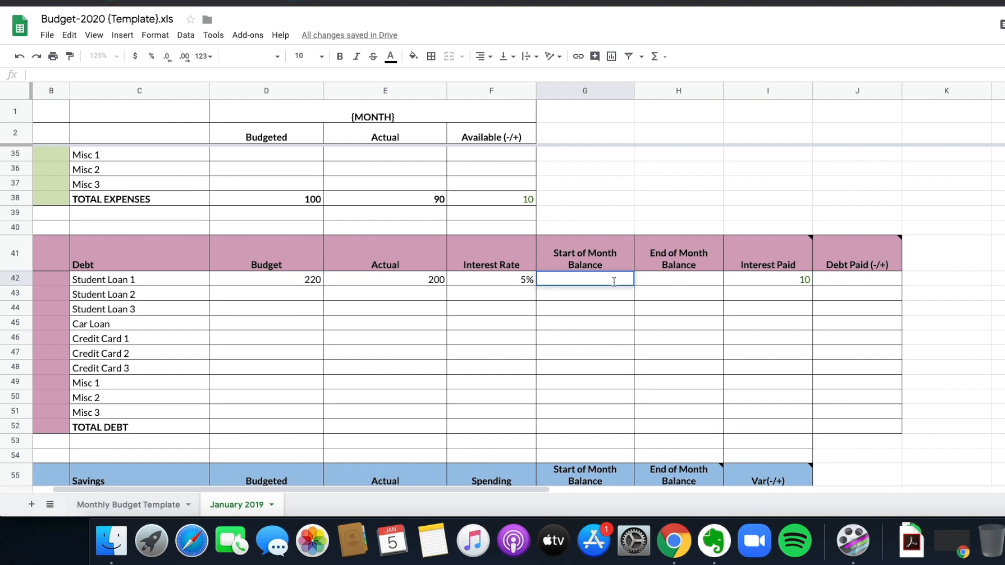
pyautogui.write('2500')
pyautogui.press('Tab')
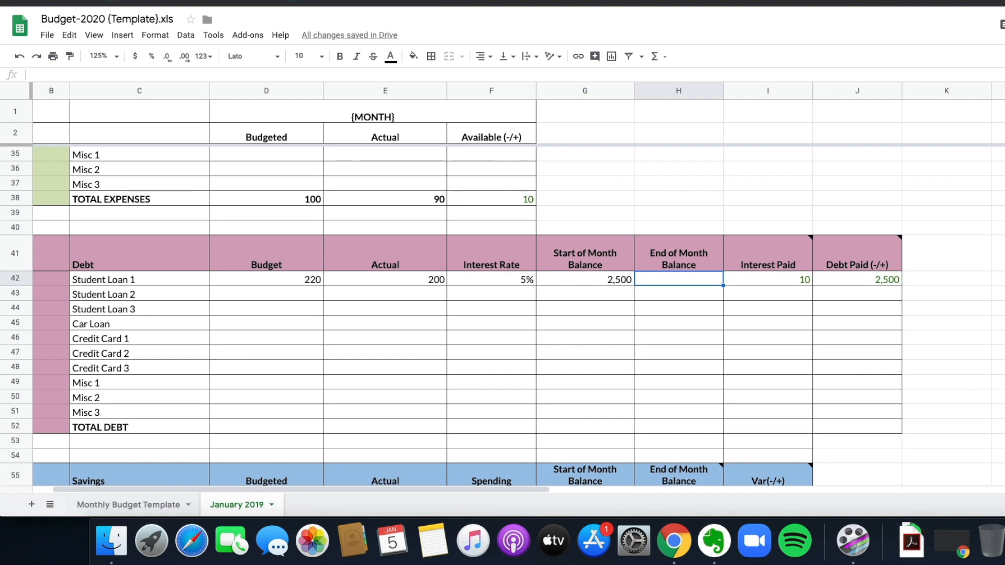
pyautogui.write('2')
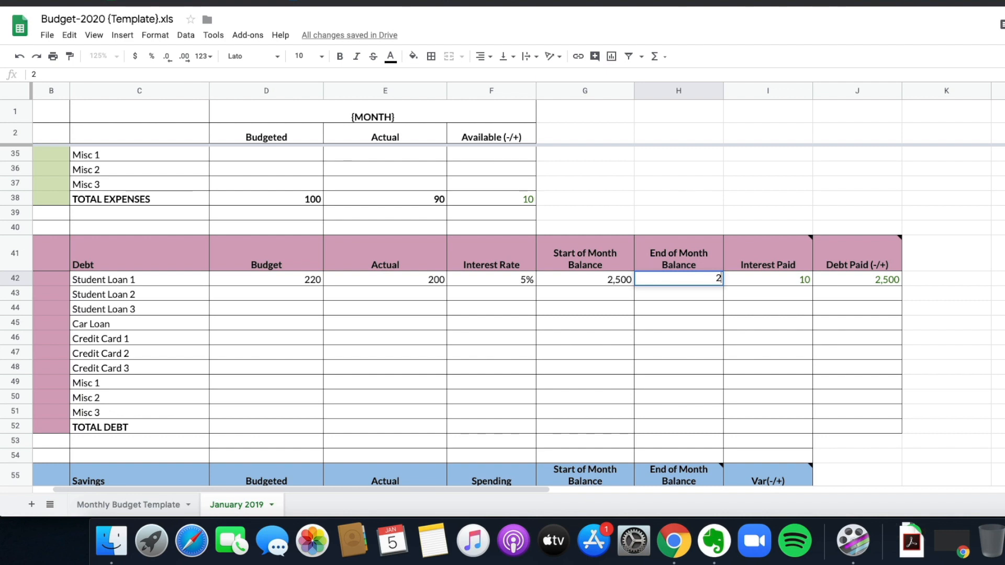
pyautogui.write(',310')
pyautogui.press('Return')
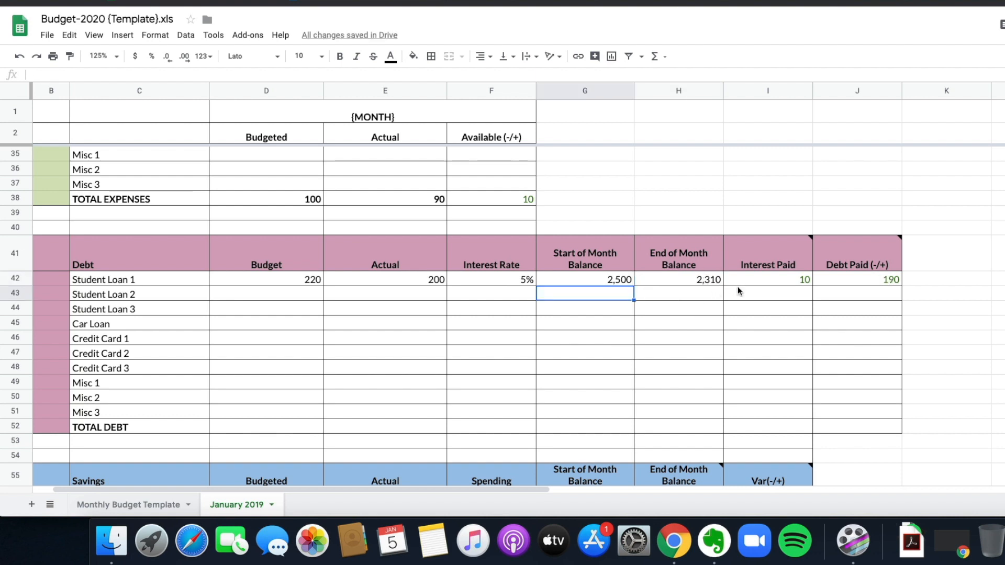
pyautogui.click(770, 284)
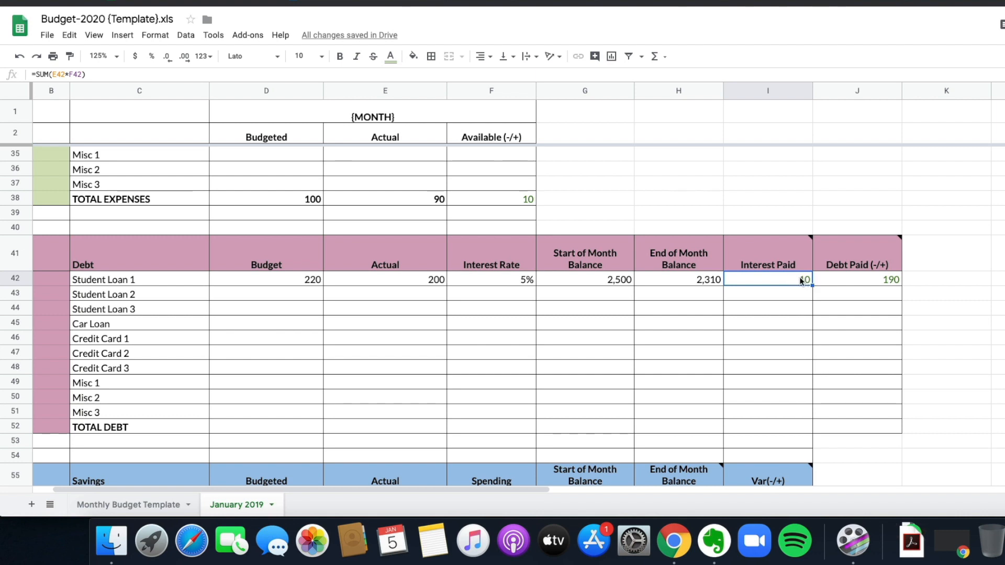
pyautogui.click(854, 282)
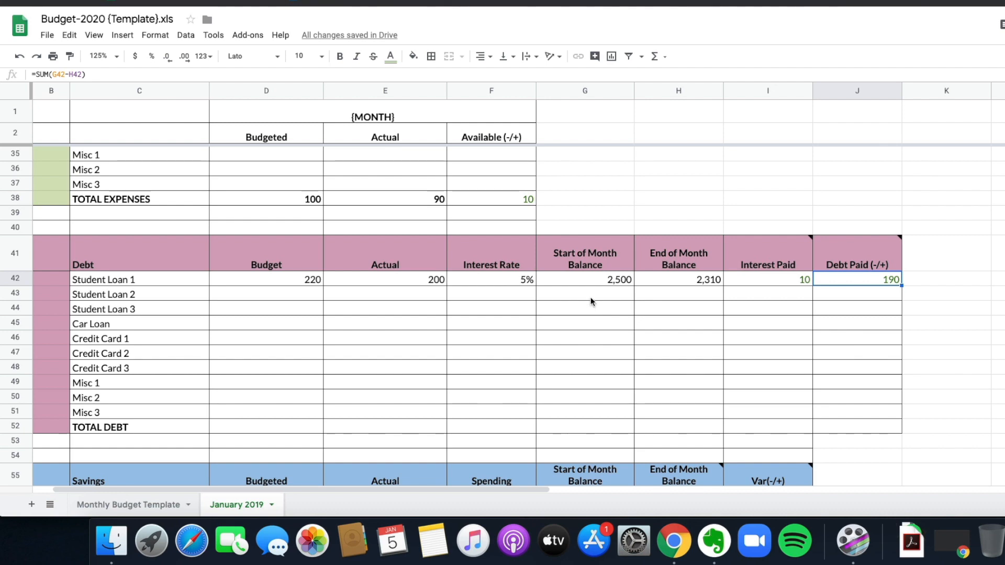
# Enter 100 budgeted and 75 actual for the Emergency Fund under Savings, and check its End of Month Balance and Var(-/+) cells
pyautogui.scroll(-5, 586, 296)
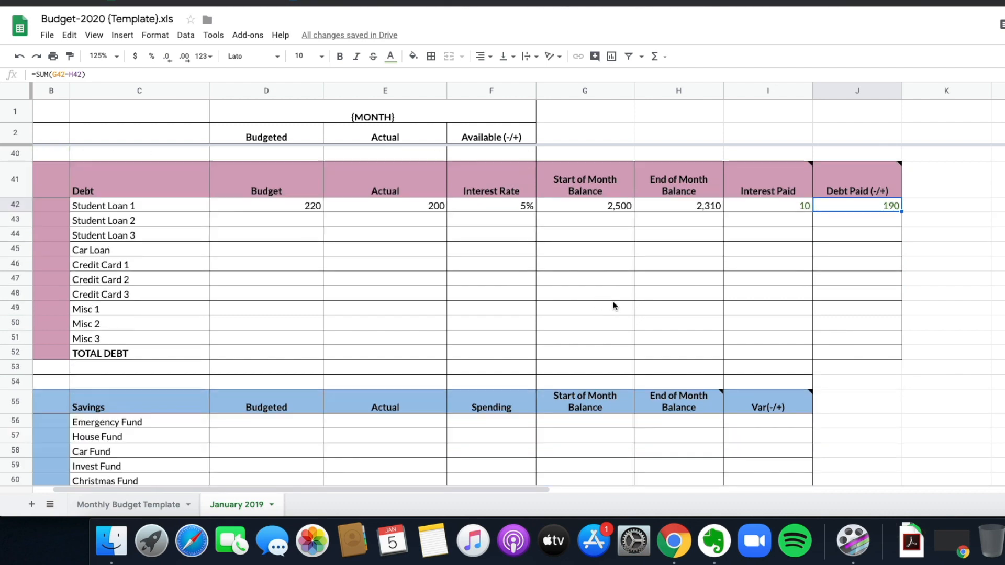
pyautogui.scroll(-3, 614, 301)
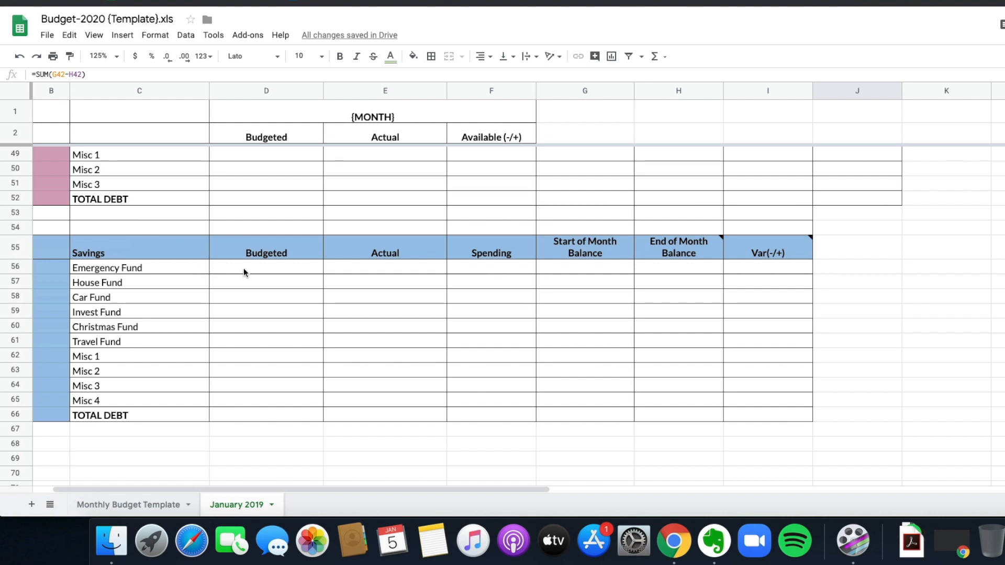
pyautogui.click(263, 268)
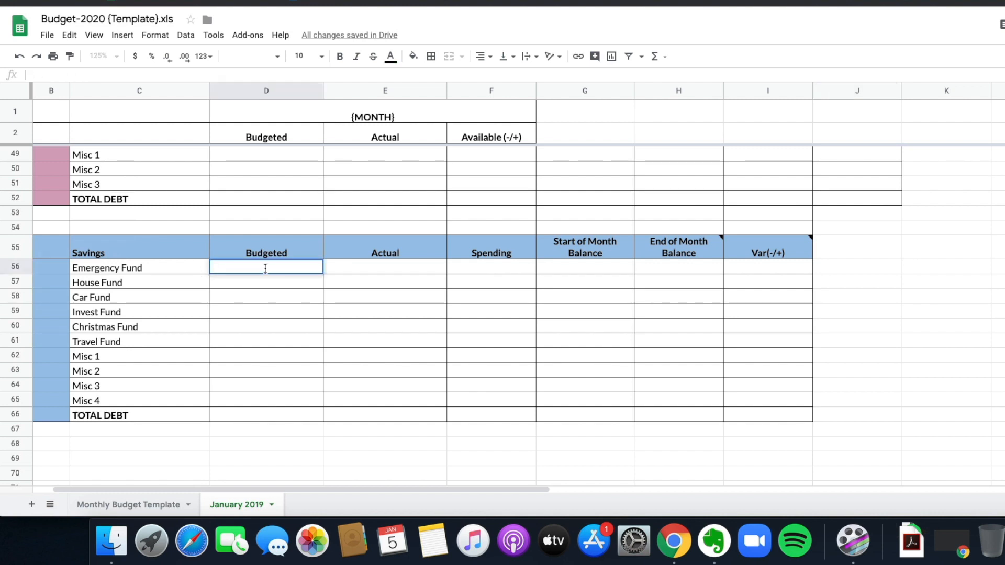
pyautogui.write('100')
pyautogui.press('Tab')
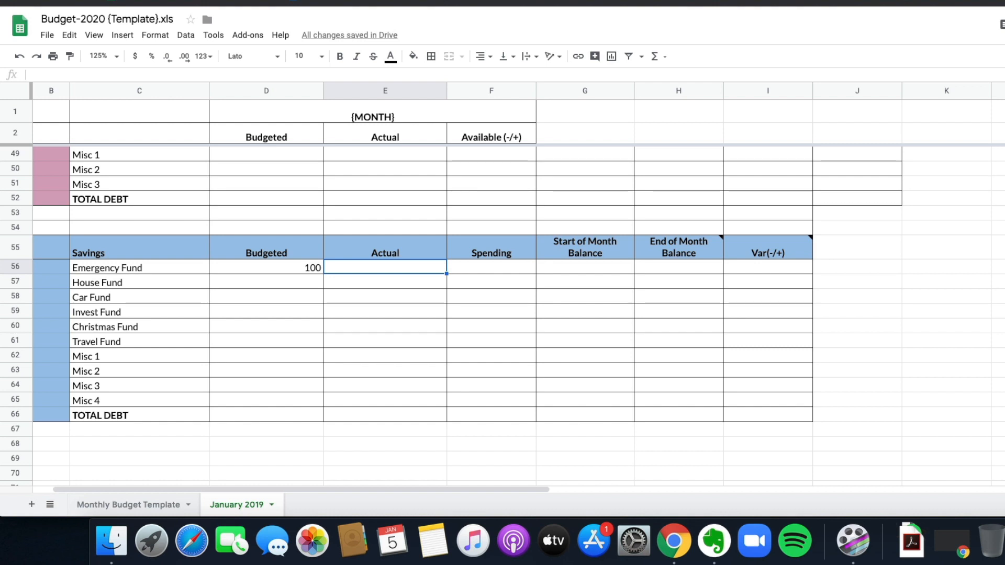
pyautogui.write('75')
pyautogui.press('Tab')
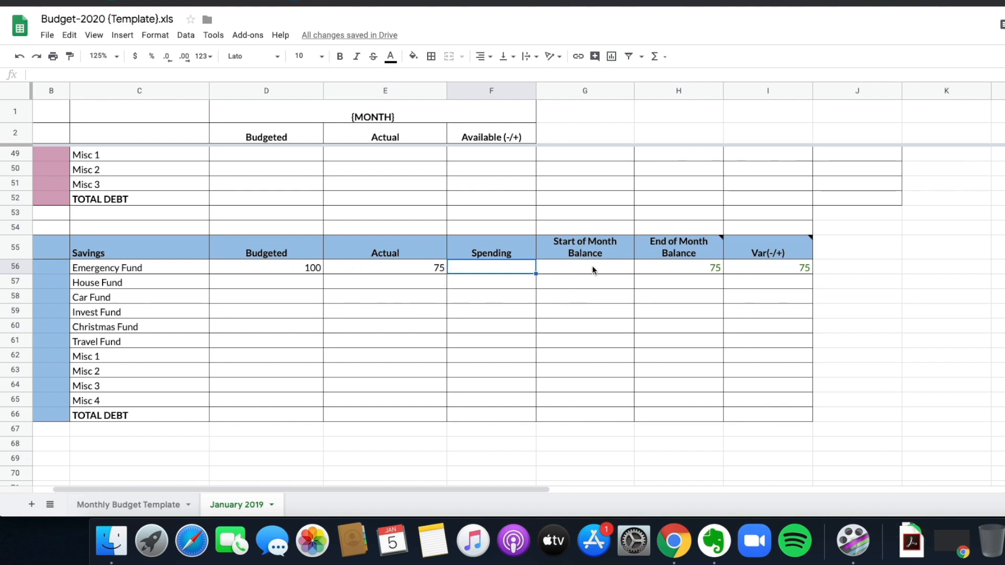
pyautogui.click(689, 266)
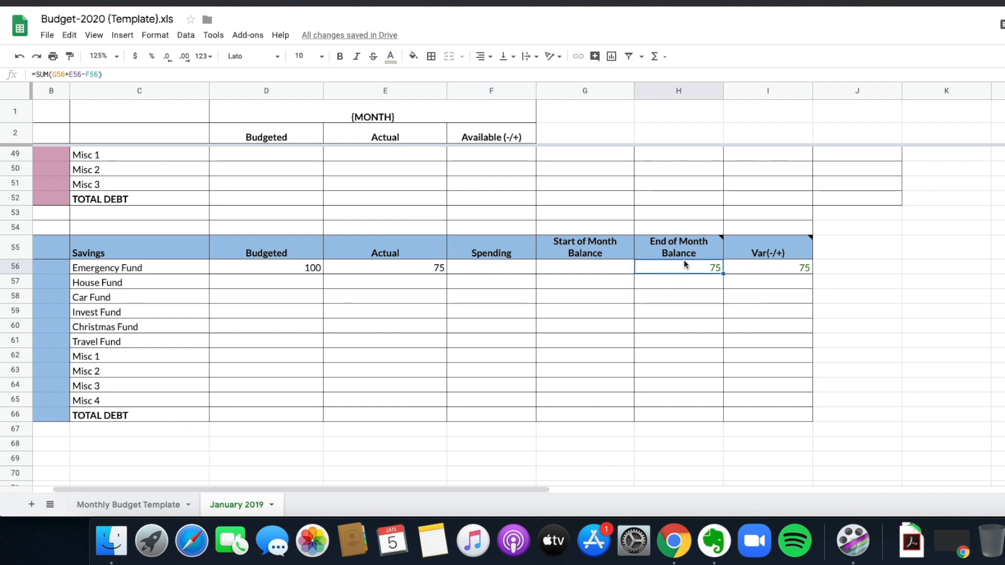
pyautogui.click(787, 269)
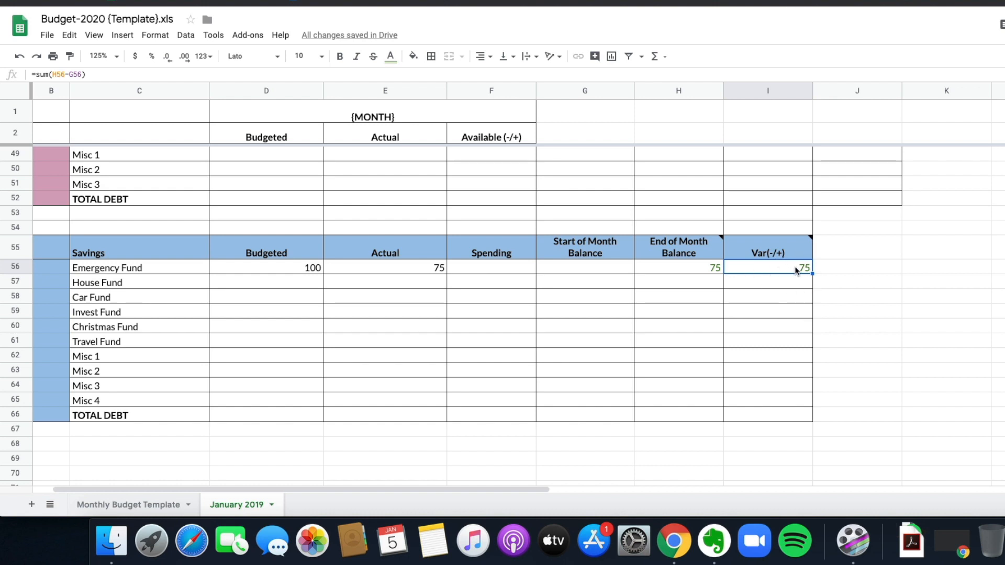
# Enter 25 as the Emergency Fund's spending and 500 as its start of month balance
pyautogui.click(510, 268)
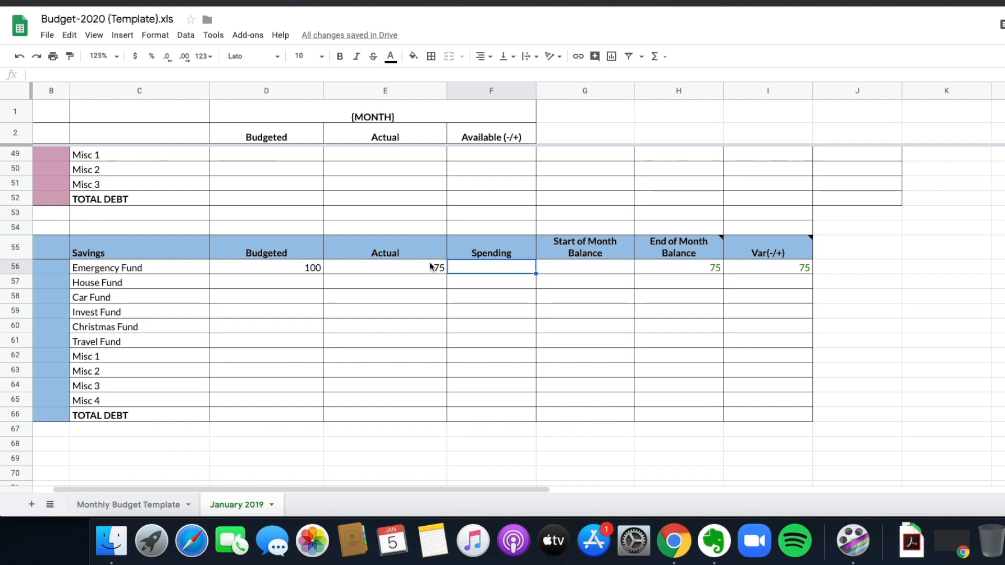
pyautogui.doubleClick(498, 268)
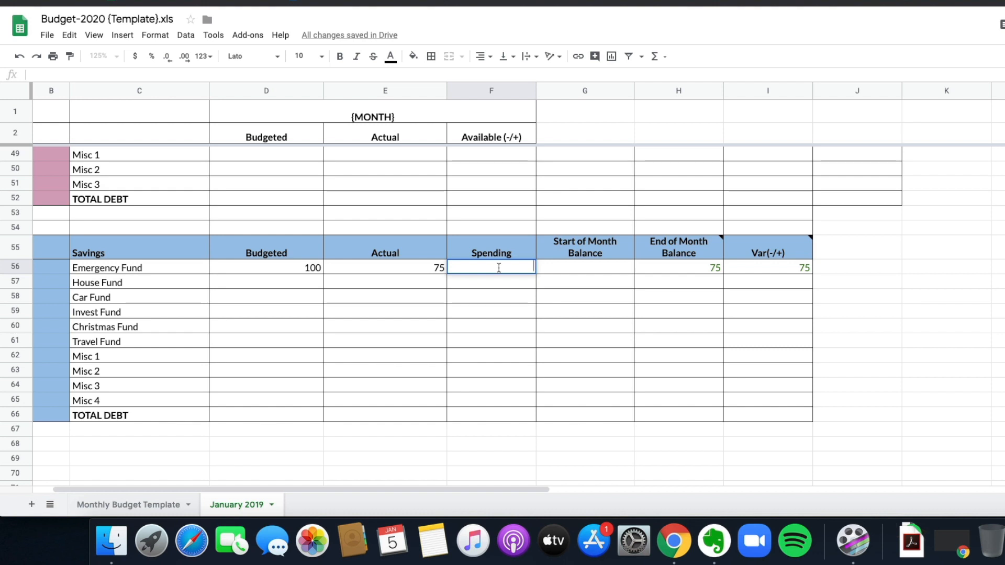
pyautogui.write('25')
pyautogui.press('Tab')
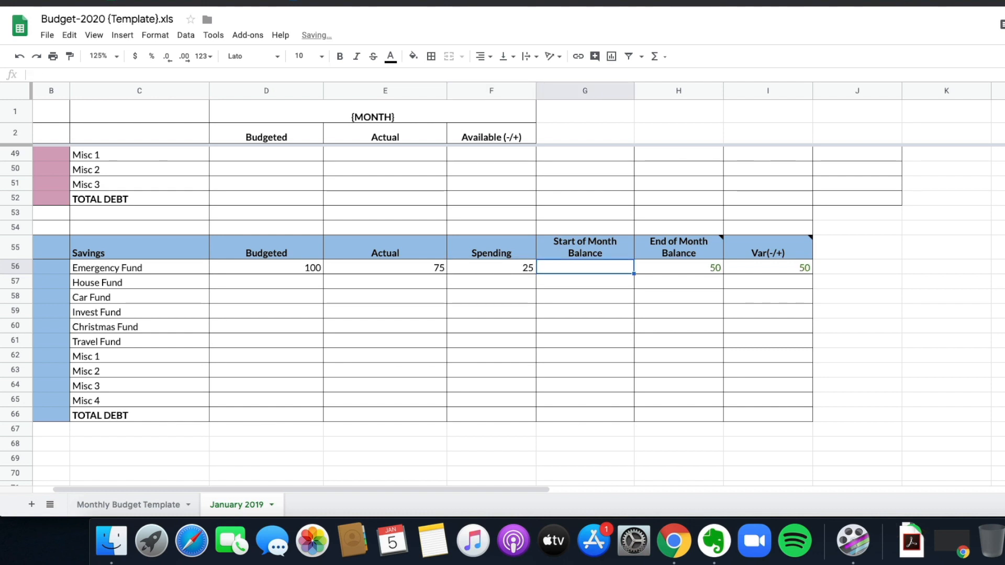
pyautogui.doubleClick(581, 267)
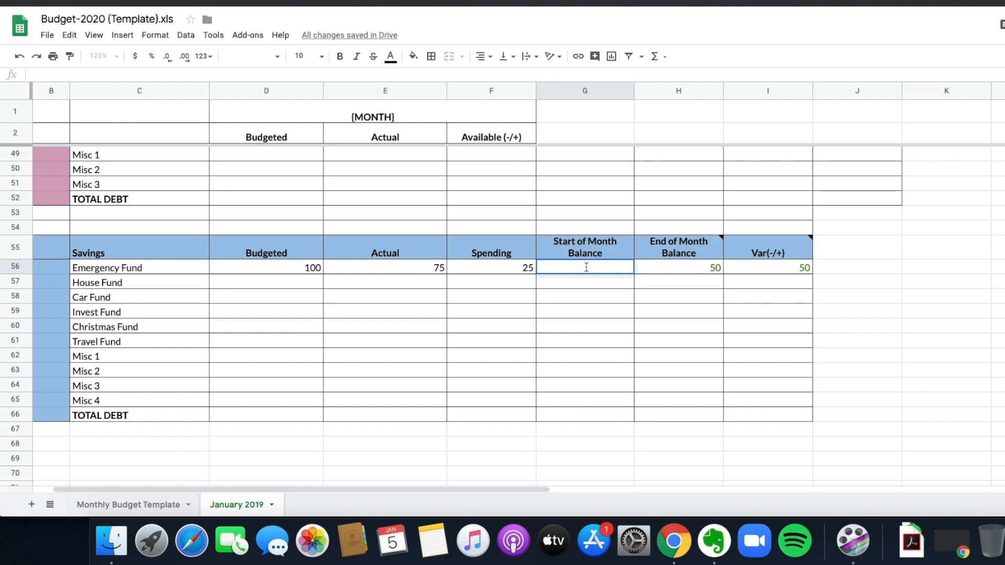
pyautogui.write('500')
pyautogui.press('Return')
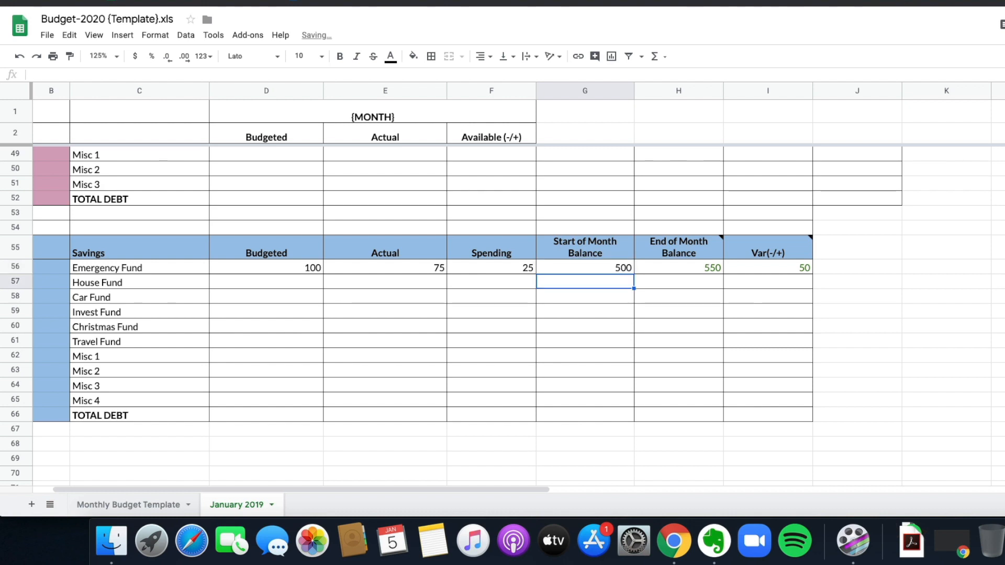
# Check the formulas in the Emergency Fund's End of Month Balance and Var(-/+) cells
pyautogui.click(605, 321)
pyautogui.click(604, 268)
pyautogui.click(679, 267)
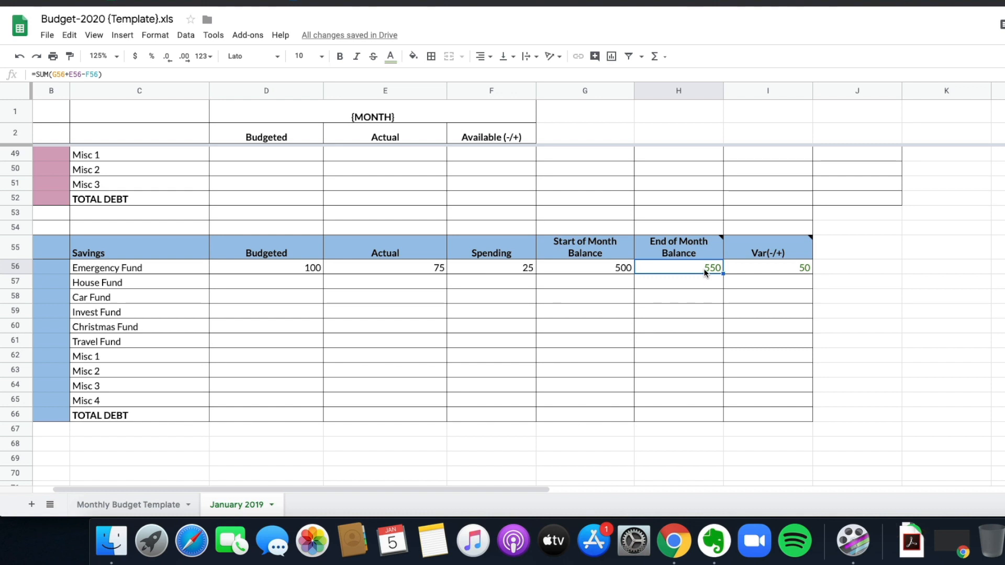
pyautogui.click(777, 273)
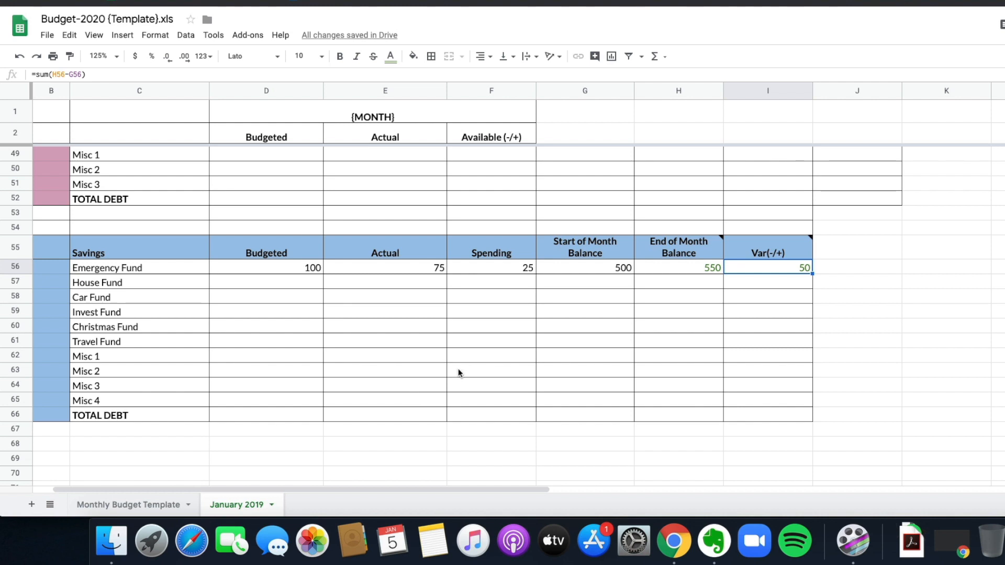
# Go back over the filled-in sections up to Income at the start of the January 2019 sheet
pyautogui.scroll(1, 440, 371)
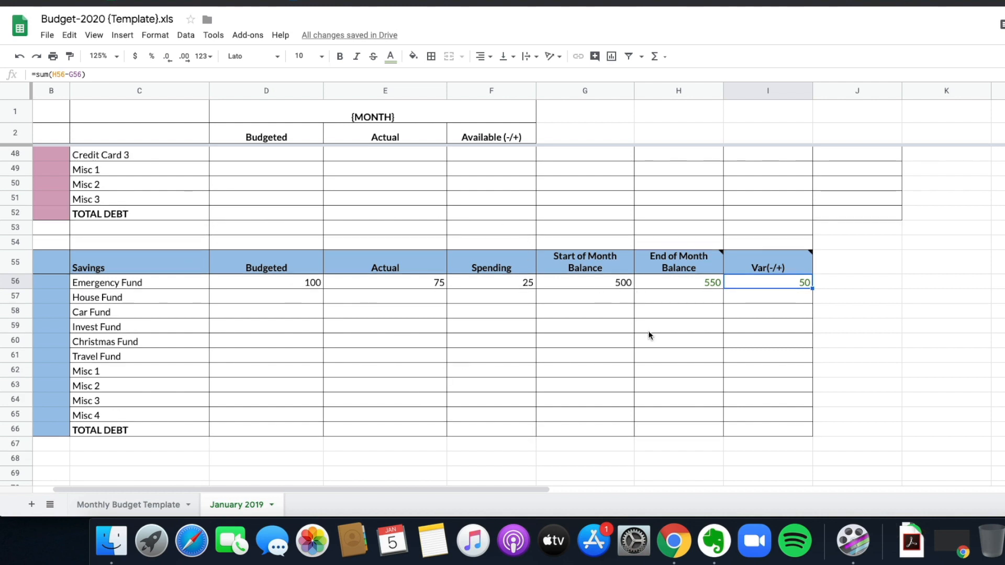
pyautogui.scroll(13, 647, 334)
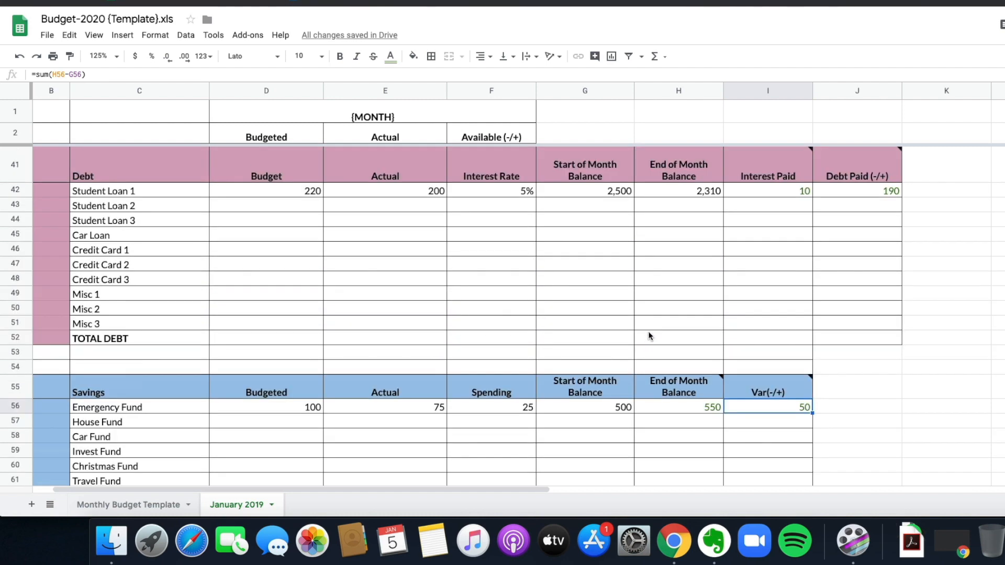
pyautogui.scroll(2, 647, 330)
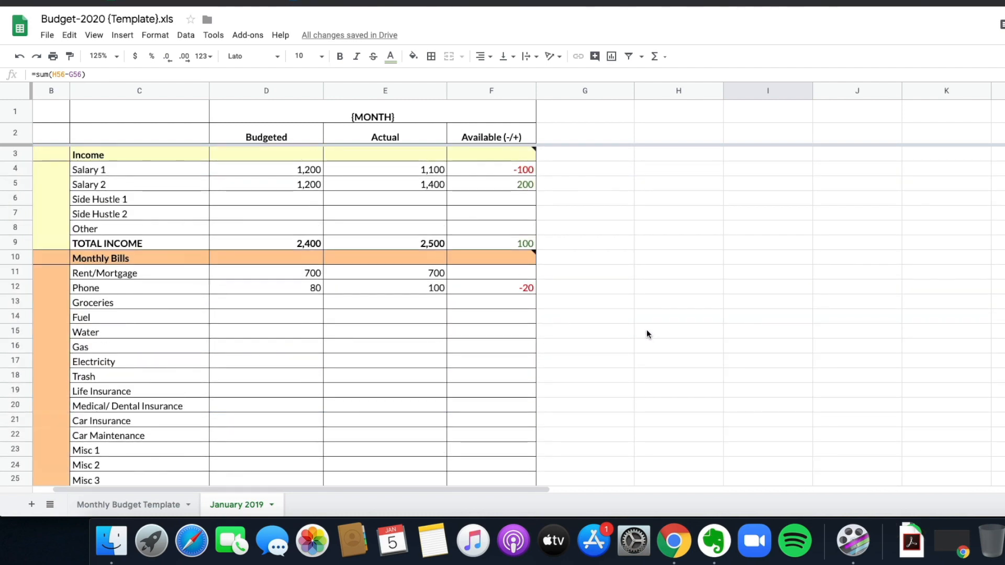
# Replace the {MONTH} placeholder in the January 2019 sheet's header with January, without the braces
pyautogui.doubleClick(392, 116)
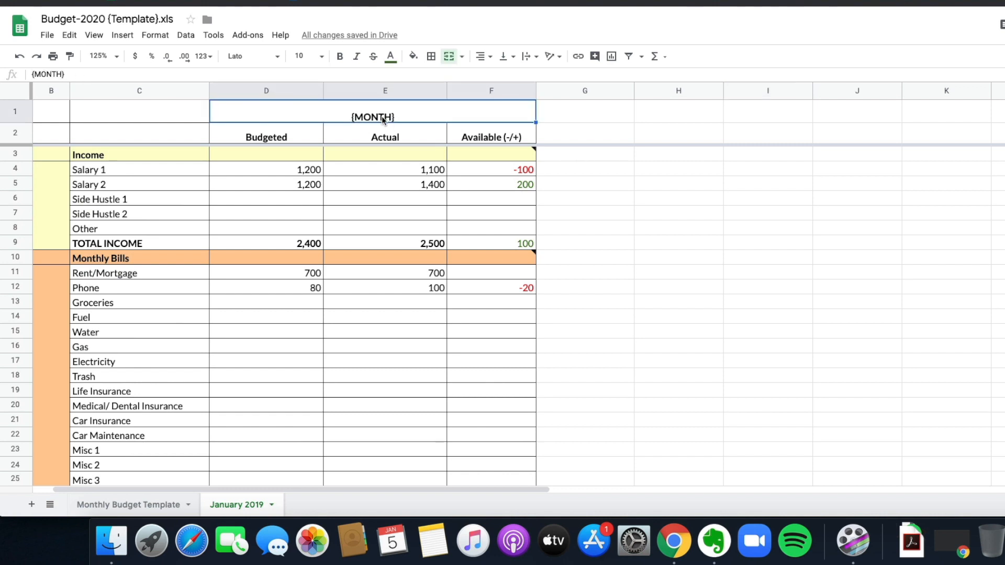
pyautogui.moveTo(392, 107); pyautogui.dragTo(351, 107)
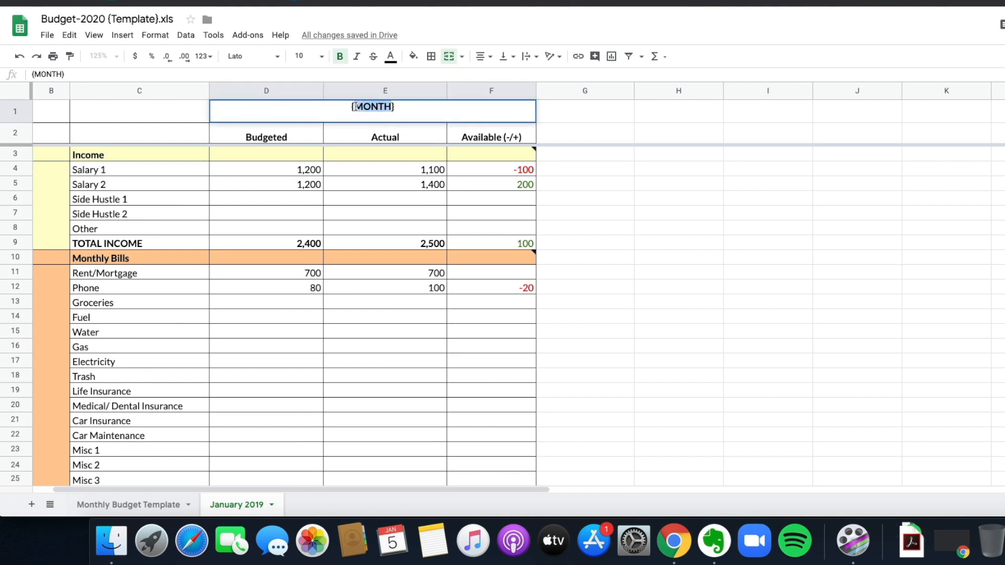
pyautogui.write('{Janua')
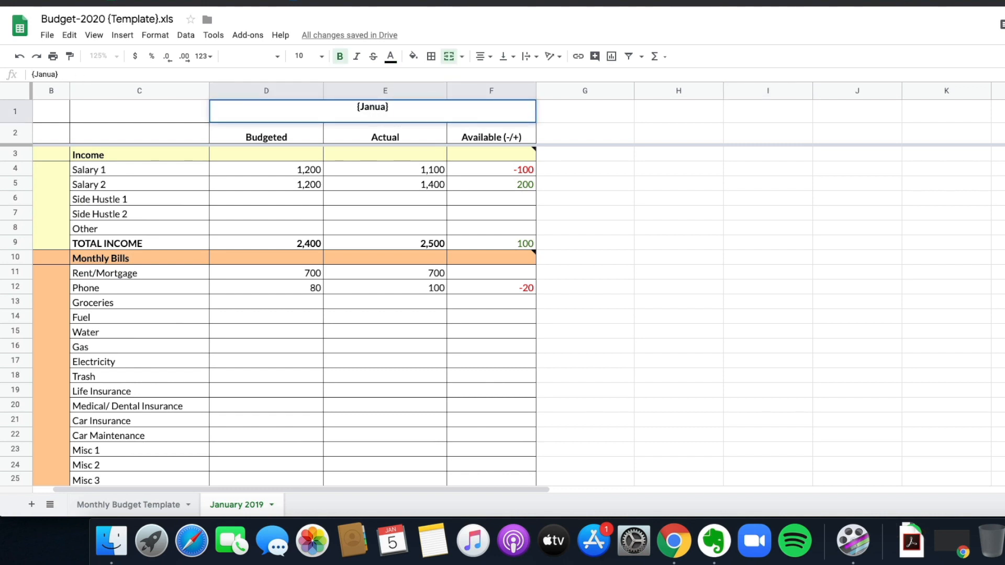
pyautogui.write('ry')
pyautogui.press('Delete')
pyautogui.click(359, 106)
pyautogui.press('BackSpace')
pyautogui.click(382, 204)
# Rename the January 2019 sheet as January 2020
pyautogui.scroll(-7, 367, 168)
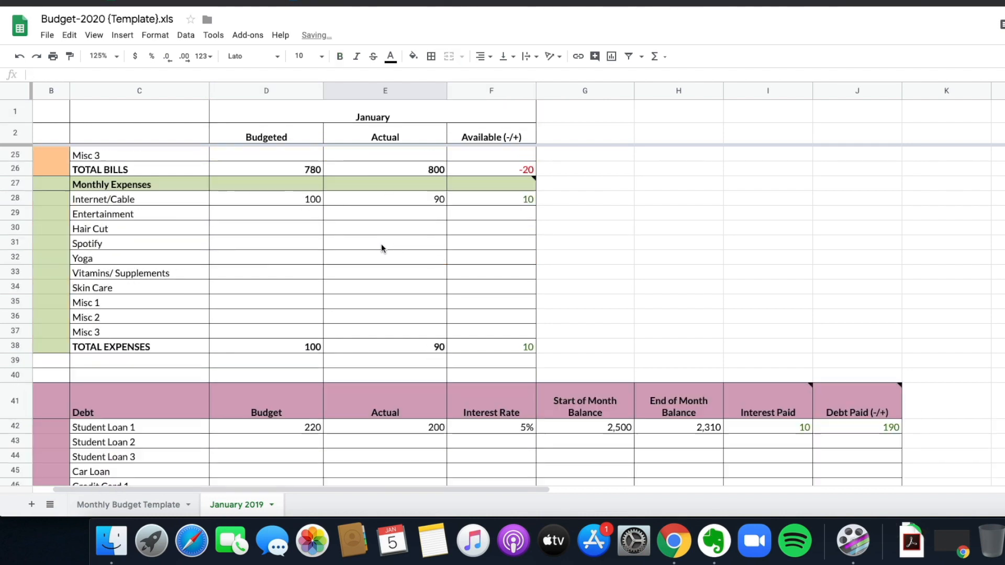
pyautogui.scroll(-8, 381, 244)
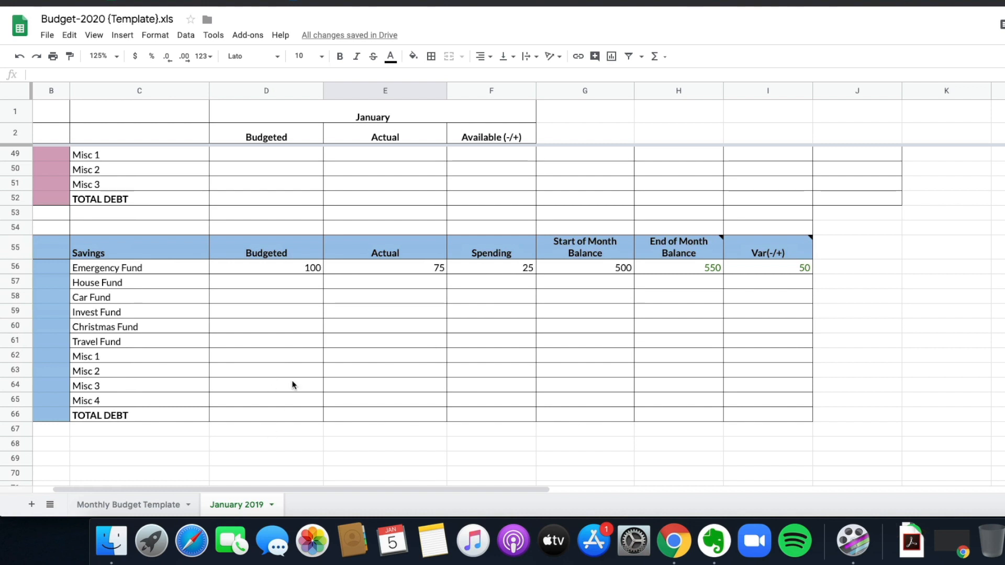
pyautogui.click(272, 504)
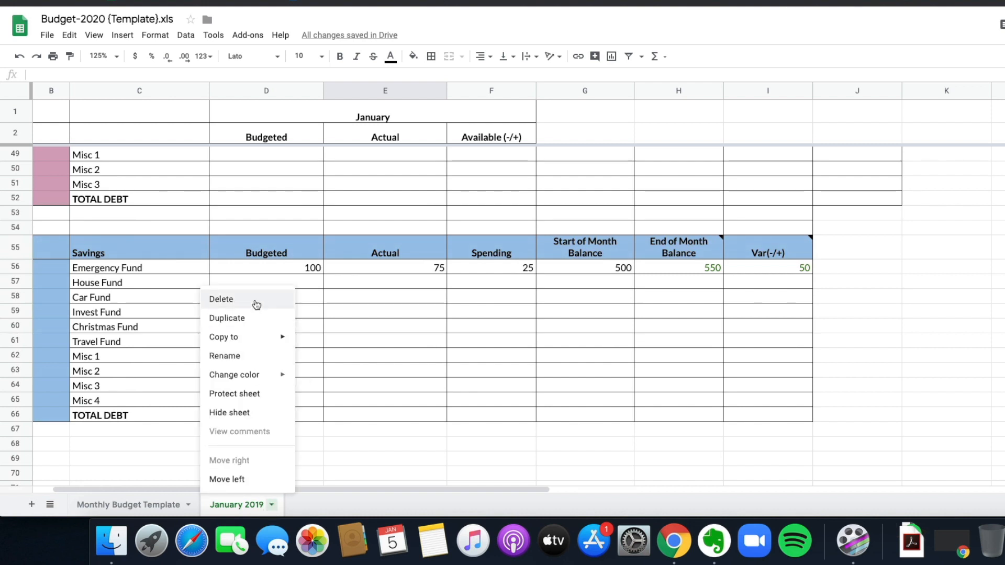
pyautogui.click(225, 356)
pyautogui.click(266, 505)
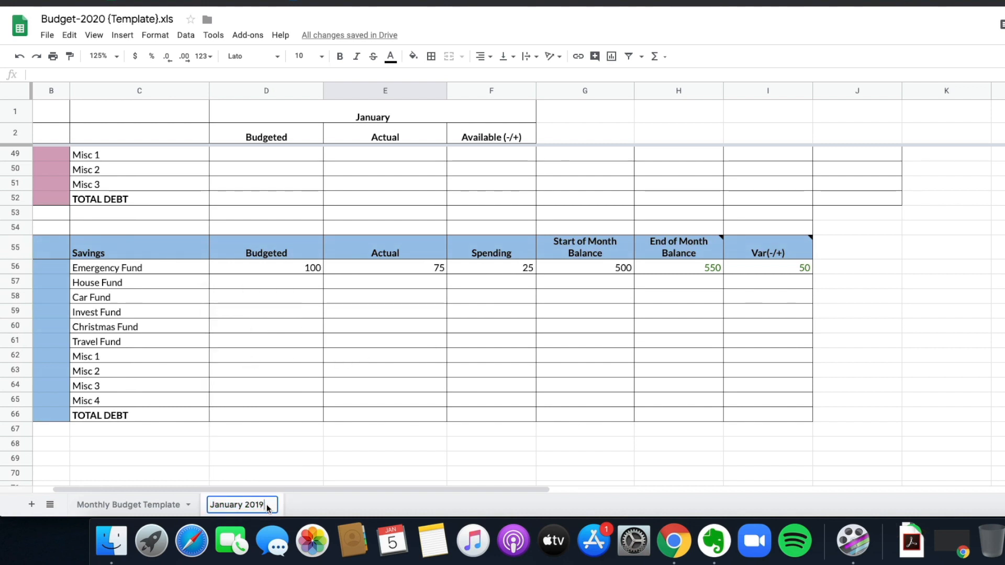
pyautogui.press('BackSpace')
pyautogui.press('BackSpace')
pyautogui.write('2')
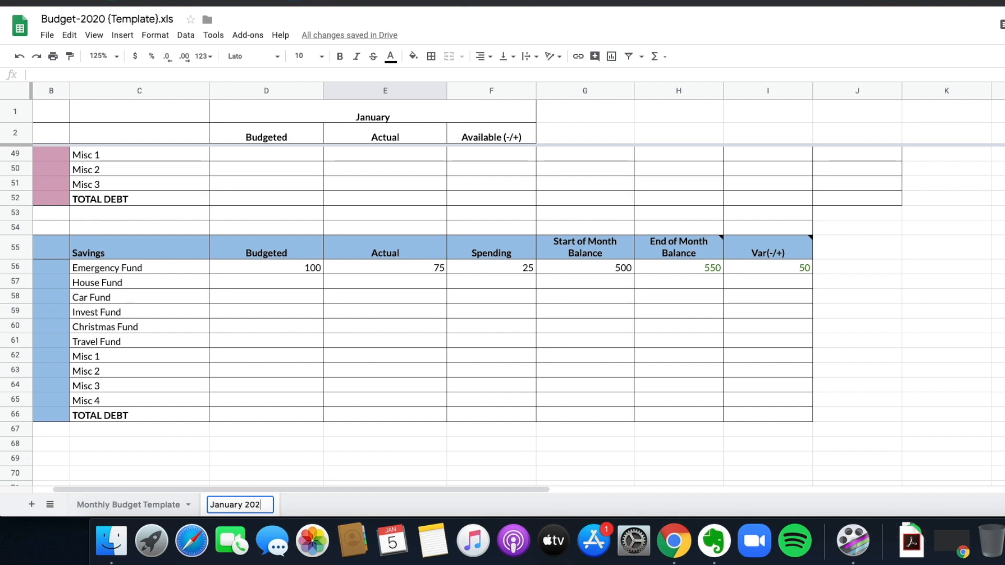
pyautogui.write('0')
pyautogui.press('Return')
# Enter the date 1/5/20 and the amount 30 in the first row of the Spending Tracker on the January 2020 sheet
pyautogui.scroll(5, 380, 407)
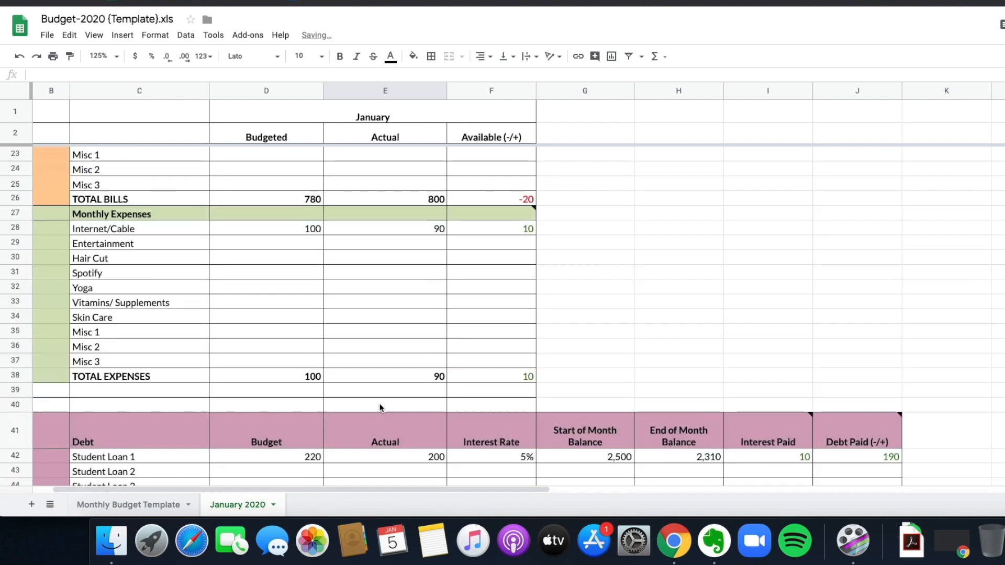
pyautogui.scroll(4, 380, 408)
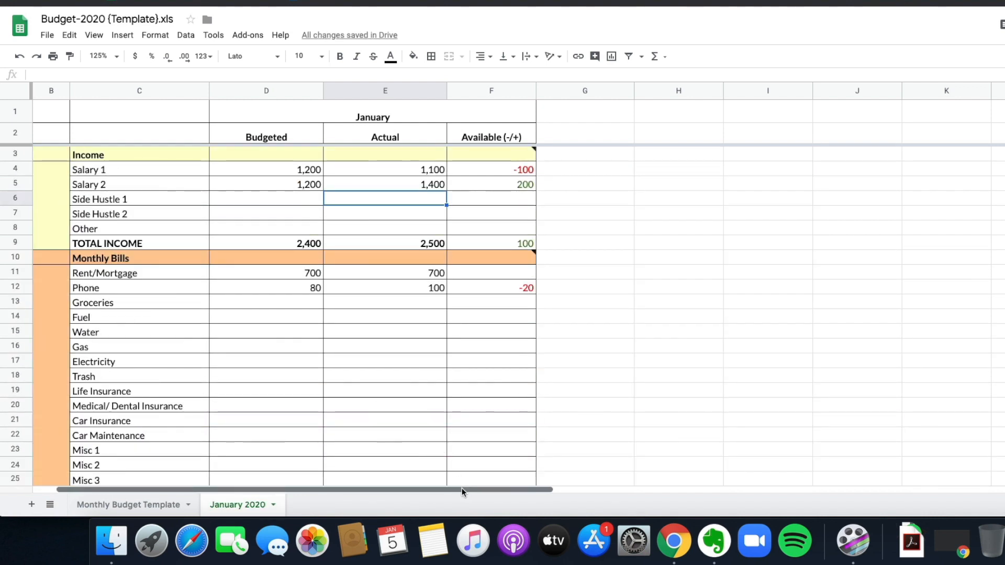
pyautogui.moveTo(461, 488); pyautogui.dragTo(785, 428)
pyautogui.click(531, 170)
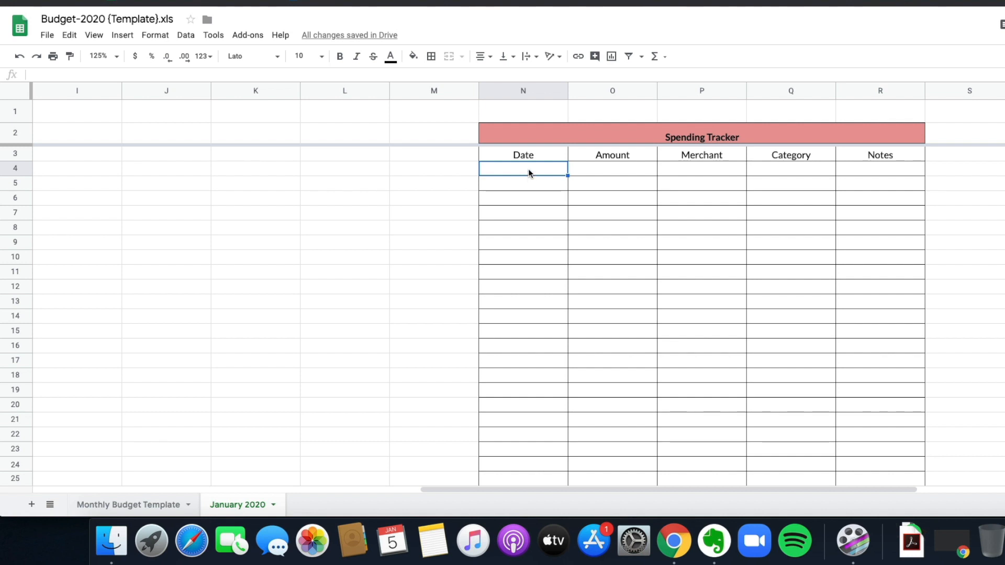
pyautogui.doubleClick(528, 168)
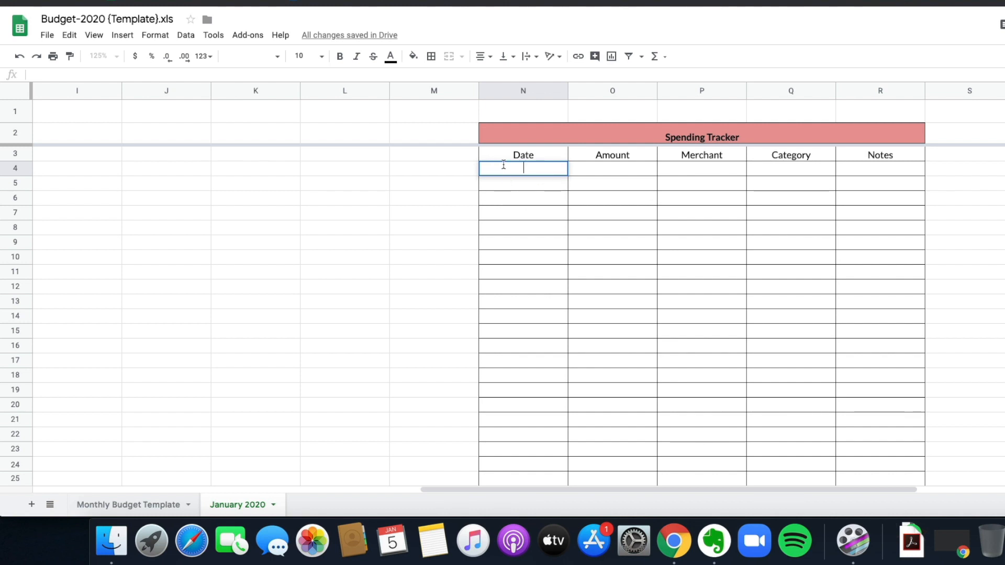
pyautogui.write('1/5/20')
pyautogui.press('Tab')
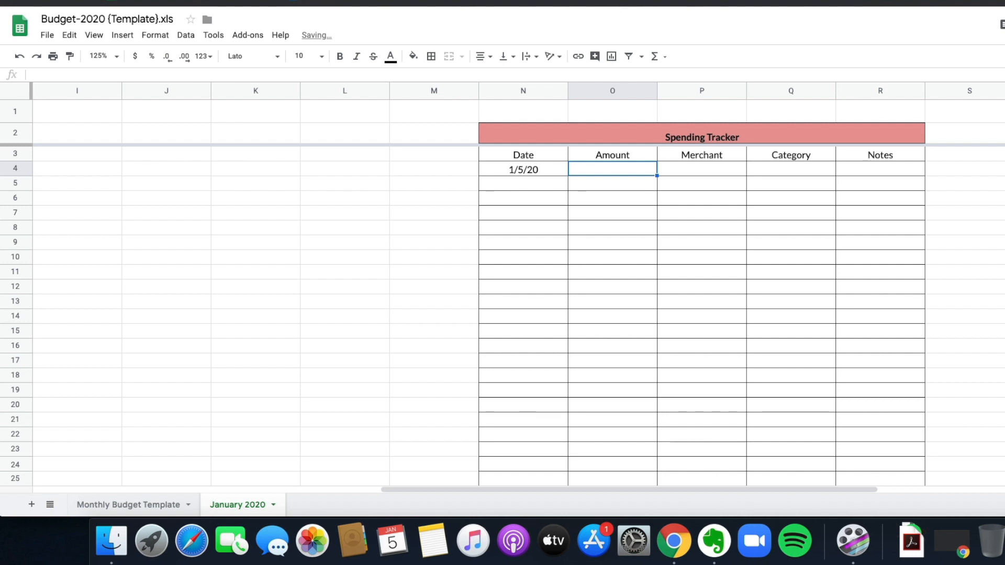
pyautogui.write('30')
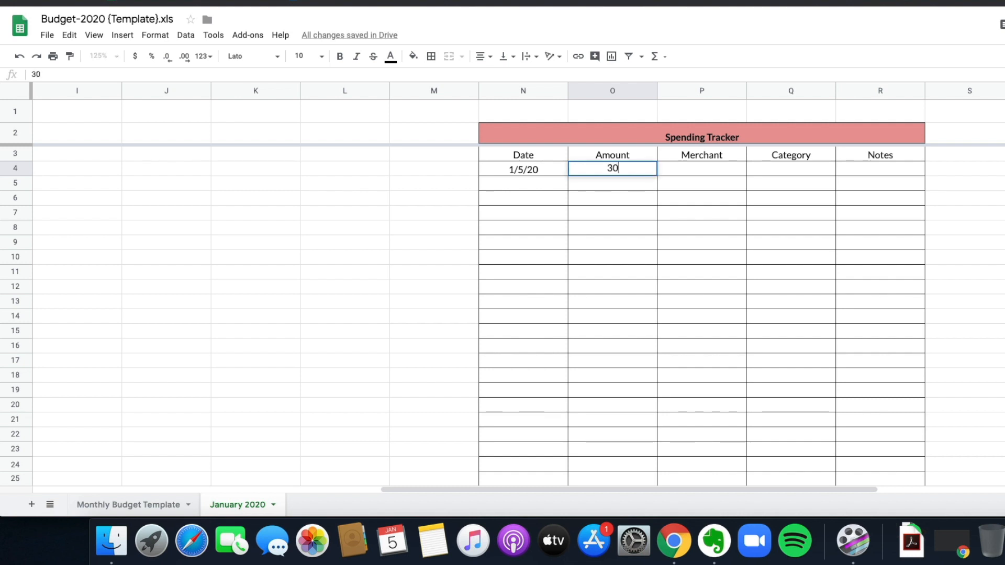
pyautogui.press('Tab')
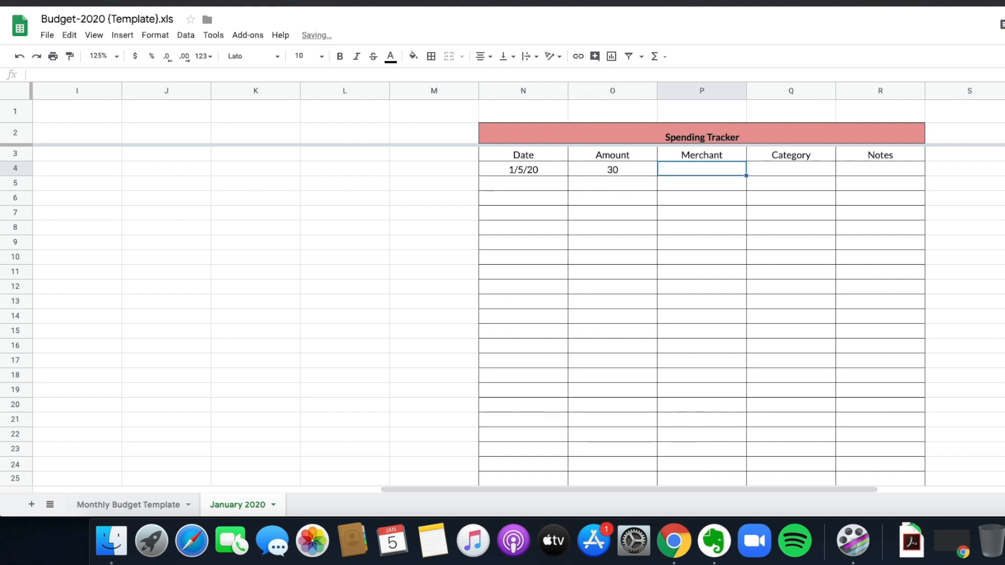
# Fill in Chipotle as the merchant and Eating Out as the category of the first Spending Tracker entry
pyautogui.write('Chipotle')
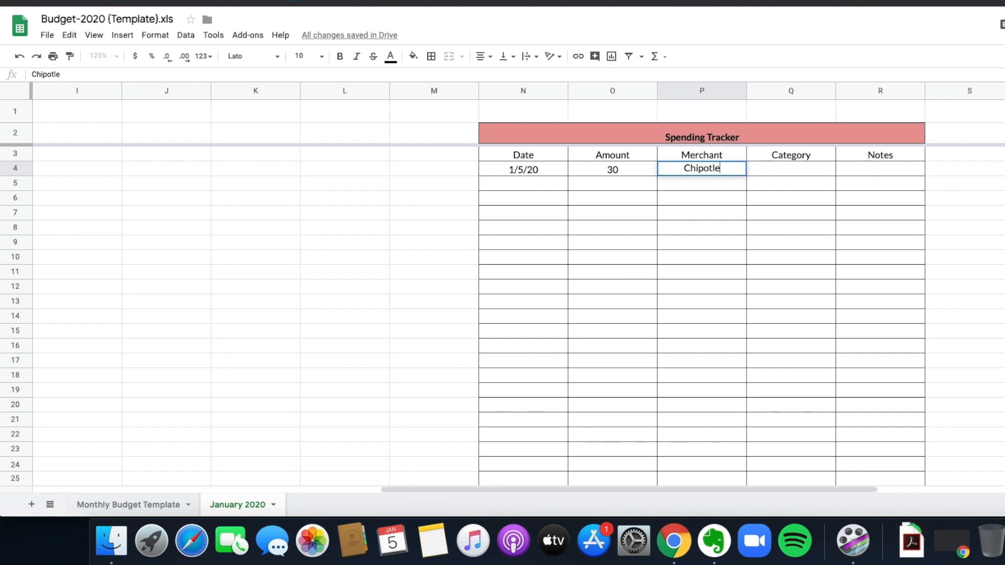
pyautogui.press('Tab')
pyautogui.write('Fo')
pyautogui.press('BackSpace')
pyautogui.press('BackSpace')
pyautogui.write('E')
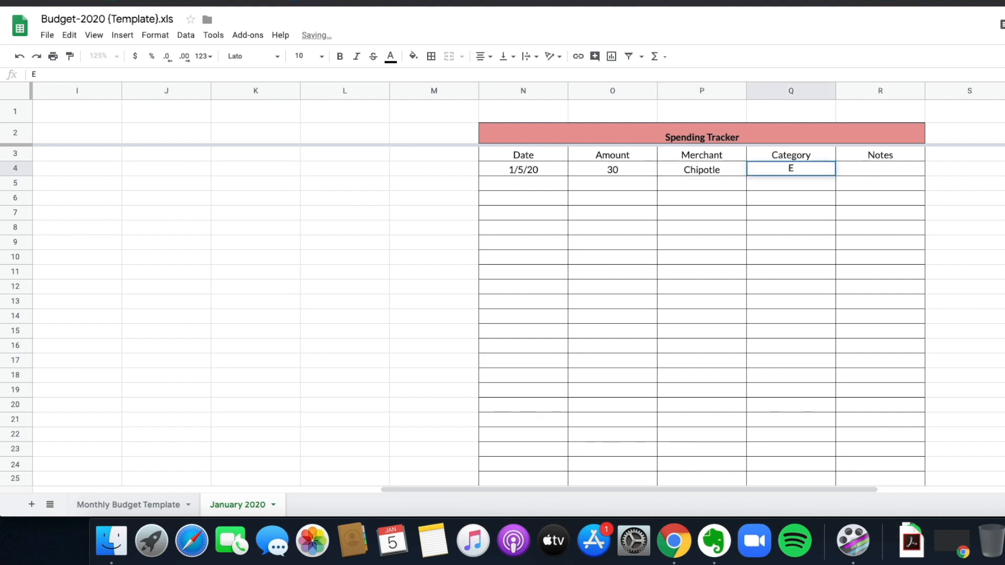
pyautogui.write('ating Out')
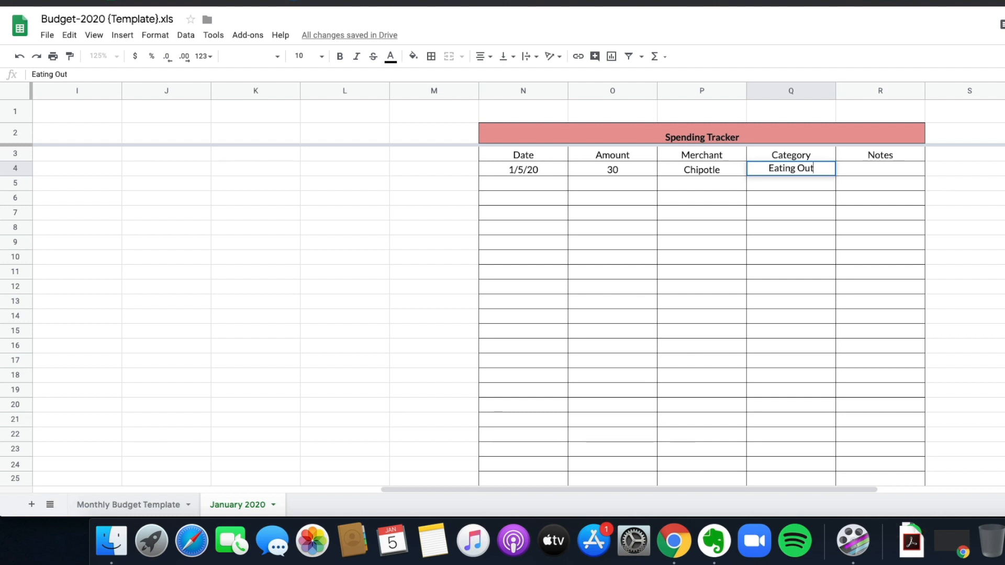
pyautogui.press('Tab')
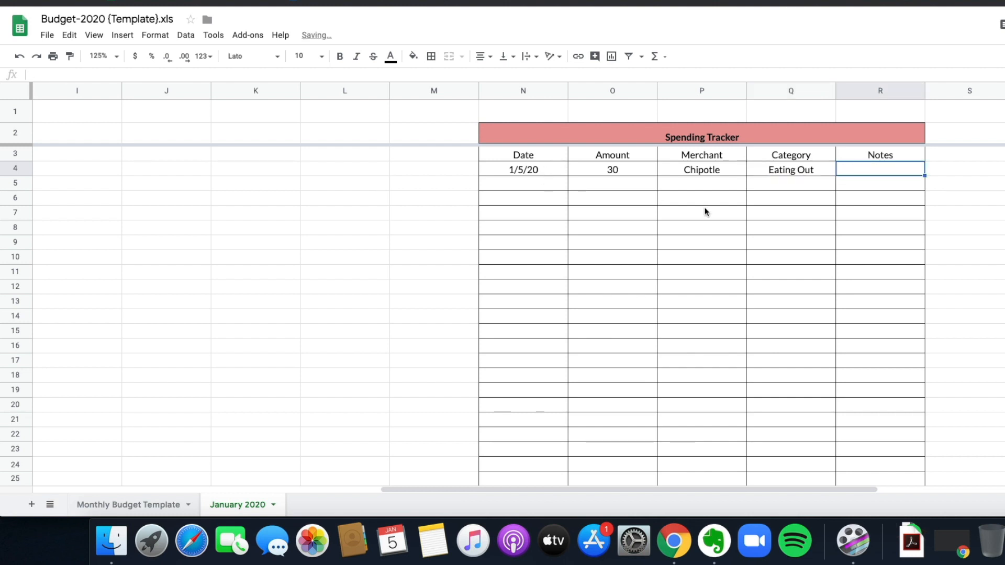
# Clear the sample entry's date, amount, merchant and category from the Spending Tracker's first row
pyautogui.scroll(-3, 839, 249)
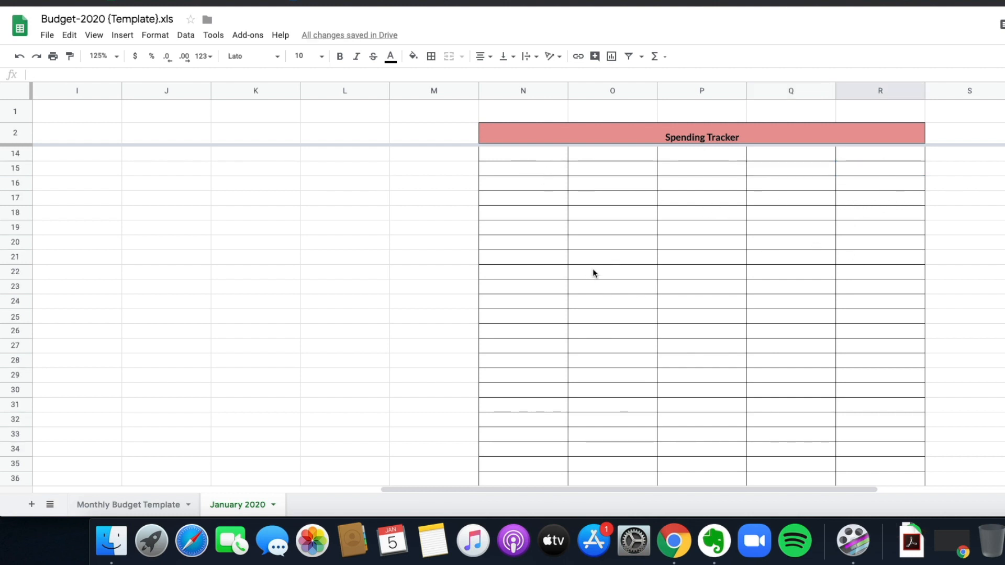
pyautogui.scroll(3, 601, 262)
pyautogui.click(620, 168)
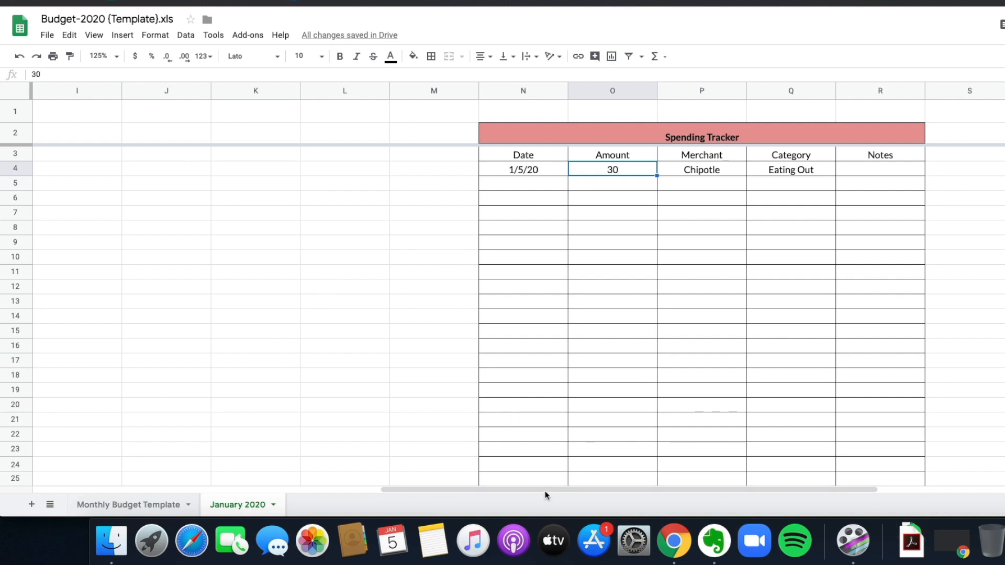
pyautogui.moveTo(544, 490); pyautogui.dragTo(576, 484)
pyautogui.moveTo(533, 169); pyautogui.dragTo(805, 179)
pyautogui.press('BackSpace')
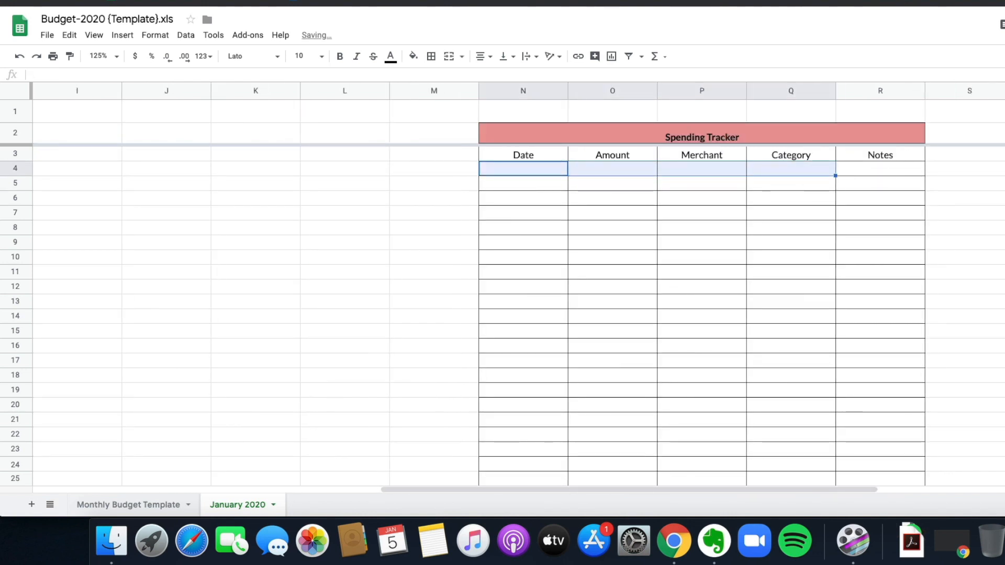
# Return to the budget table and look over its Income, Monthly Bills and Monthly Expenses sections
pyautogui.moveTo(632, 490); pyautogui.dragTo(331, 494)
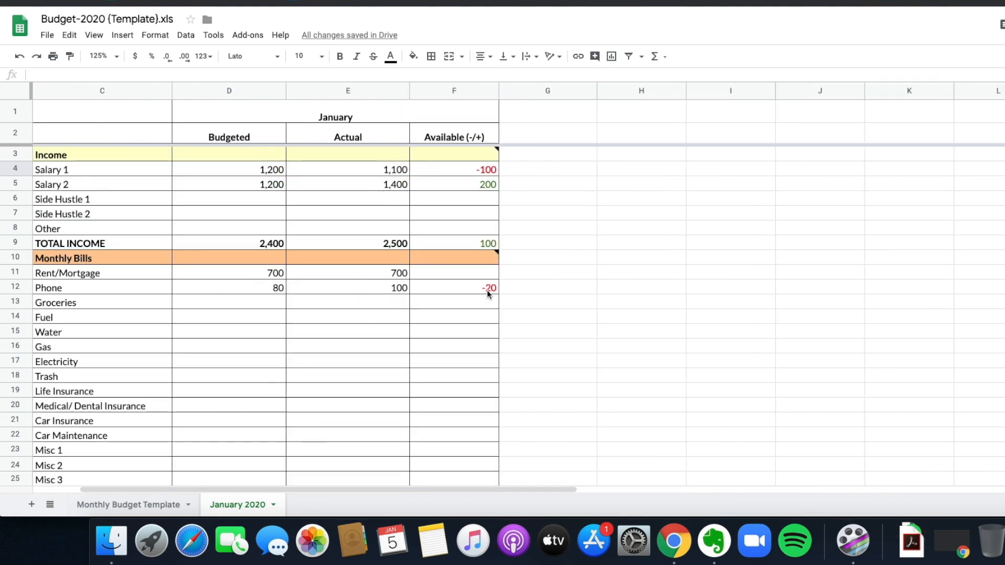
pyautogui.scroll(-3, 496, 285)
pyautogui.scroll(-2, 462, 289)
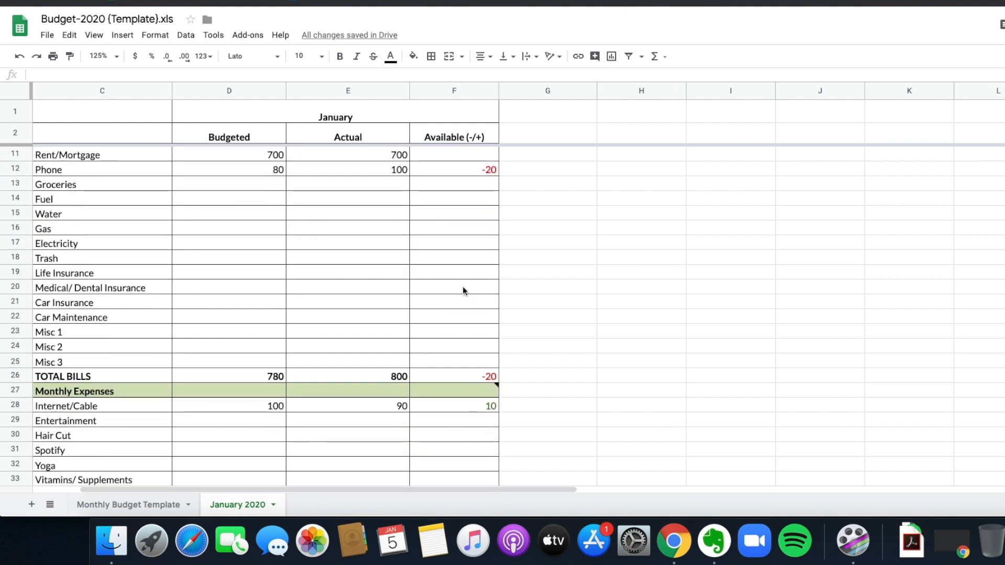
pyautogui.scroll(4, 462, 291)
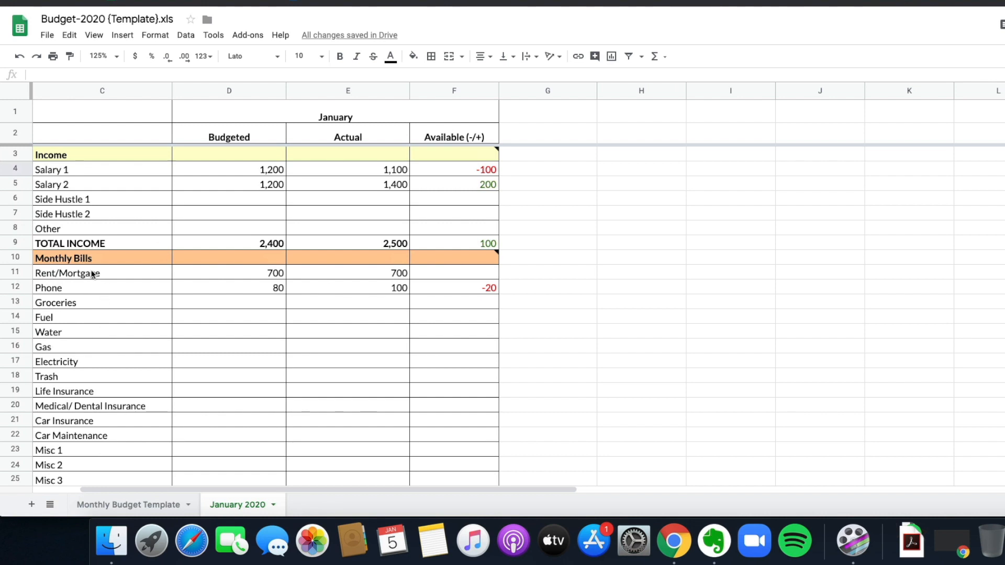
pyautogui.scroll(-1, 109, 270)
pyautogui.scroll(-4, 90, 291)
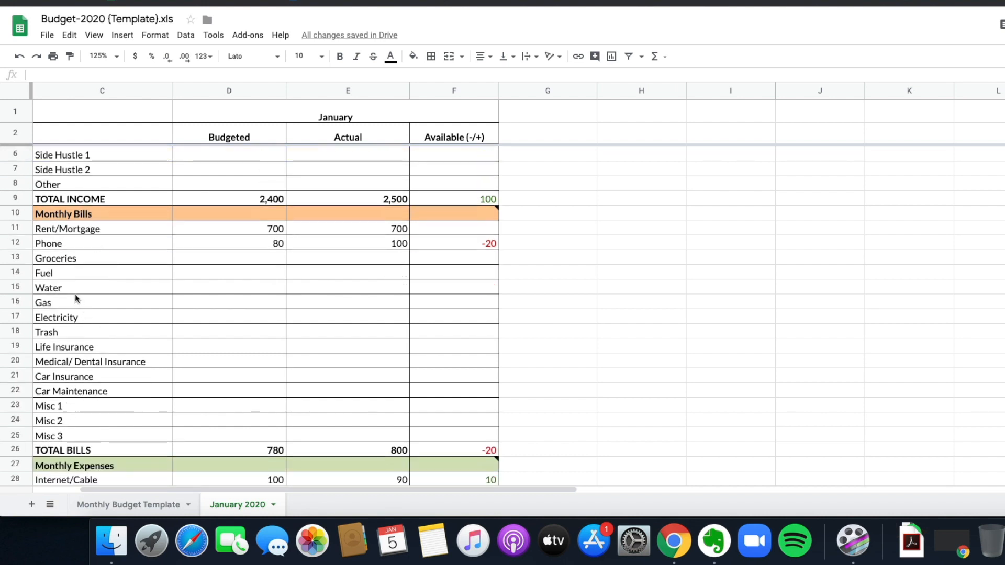
pyautogui.scroll(5, 98, 293)
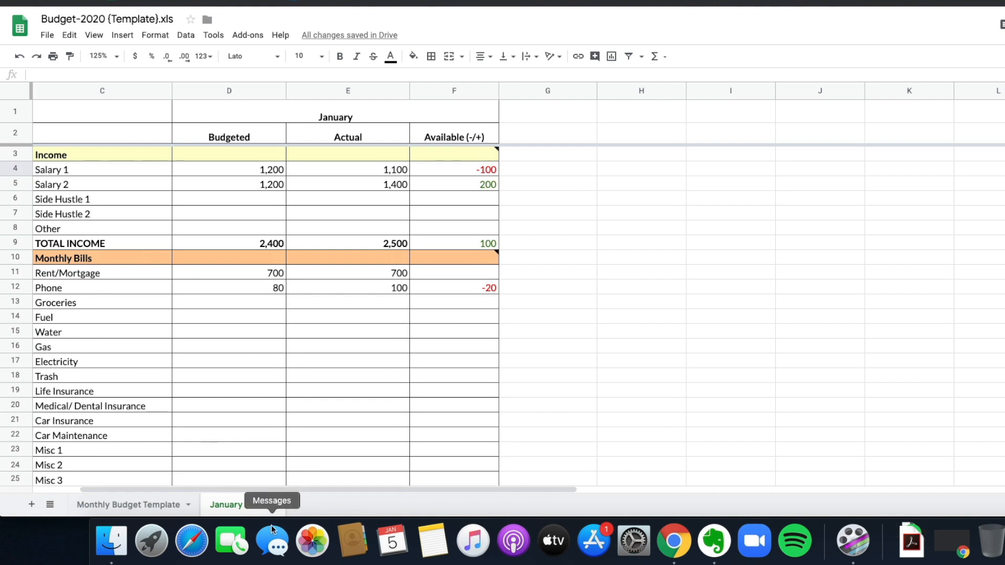
# Duplicate the Monthly Budget Template sheet and rename the copy Feb 2020
pyautogui.click(167, 510)
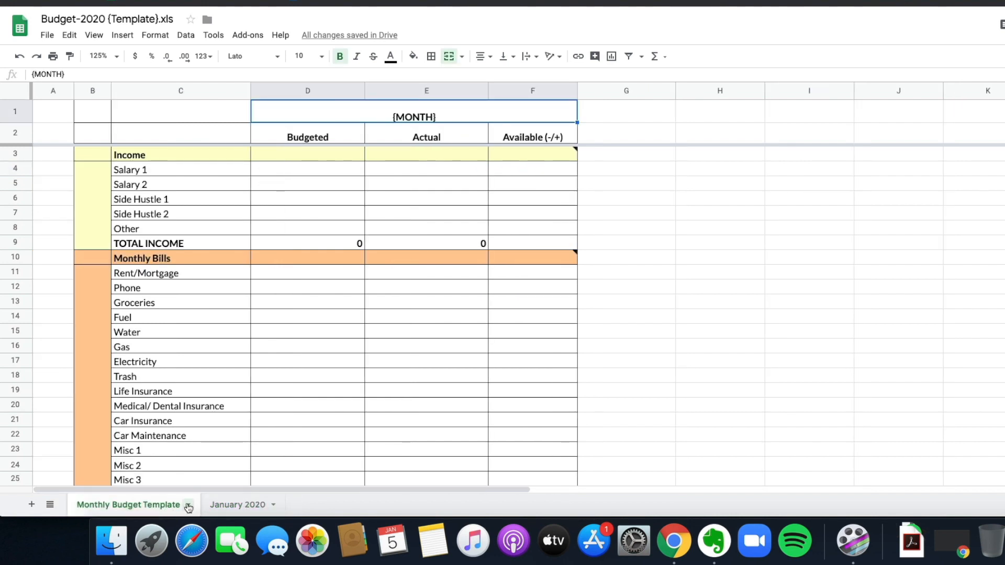
pyautogui.click(188, 506)
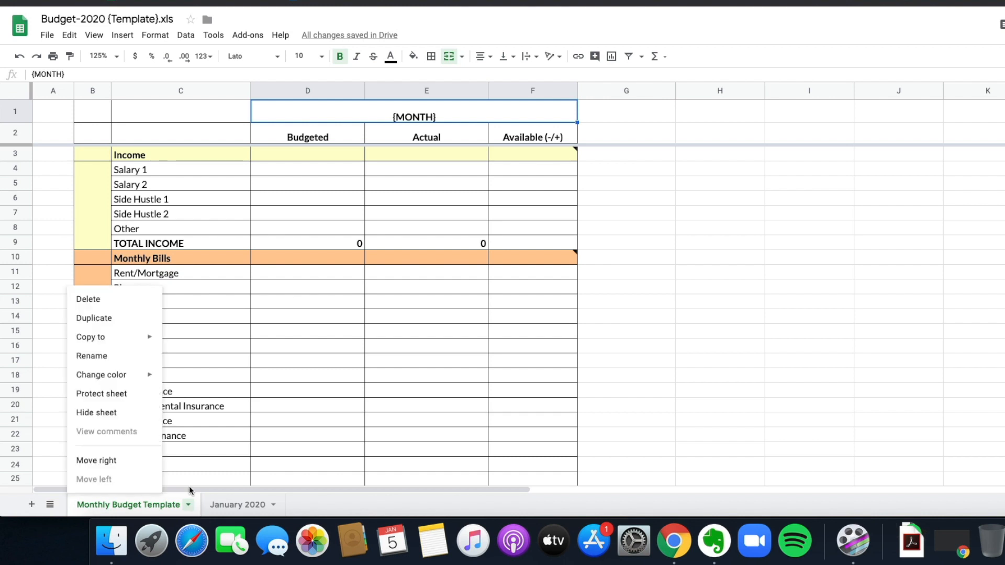
pyautogui.click(105, 318)
pyautogui.moveTo(314, 504); pyautogui.dragTo(440, 503)
pyautogui.click(440, 504)
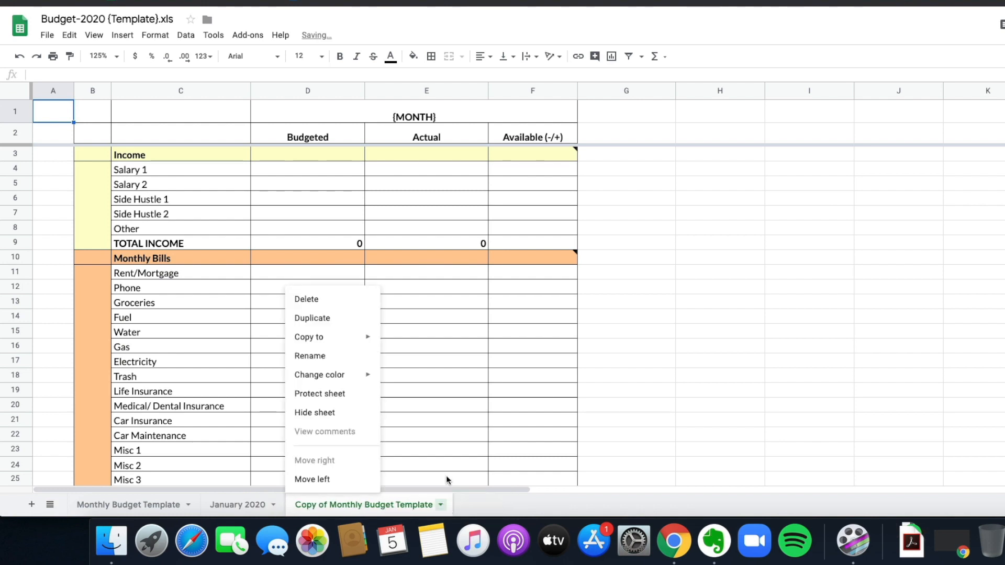
pyautogui.click(330, 356)
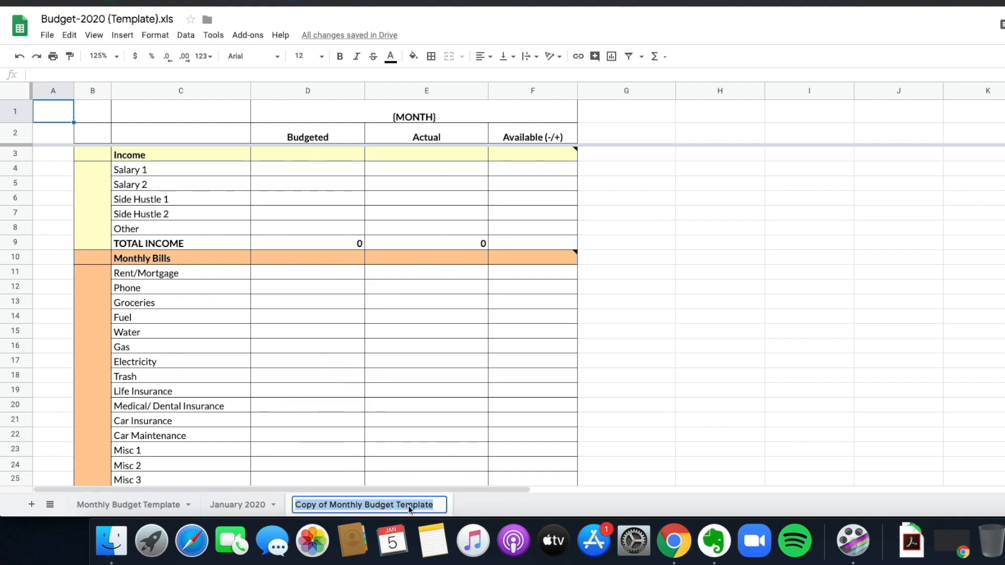
pyautogui.write('Feb ')
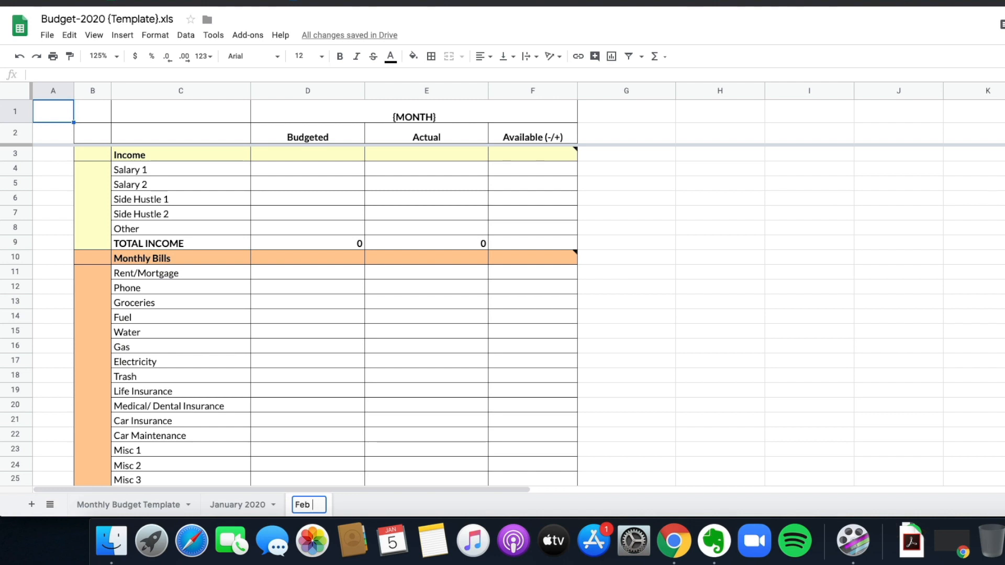
pyautogui.write('2020')
pyautogui.press('Return')
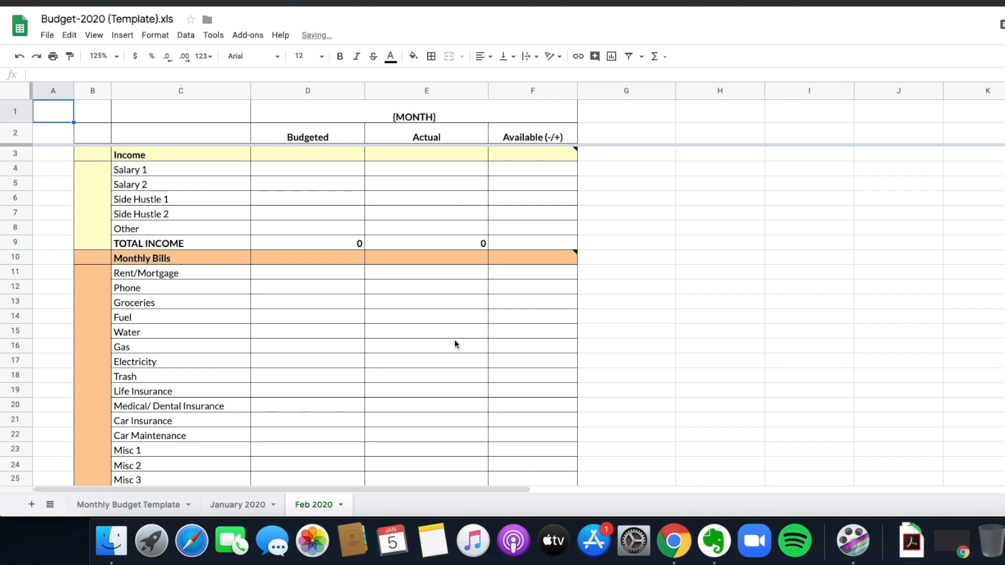
# Replace the {MONTH} placeholder heading on the Feb 2020 sheet with Feb, without the braces
pyautogui.click(409, 118)
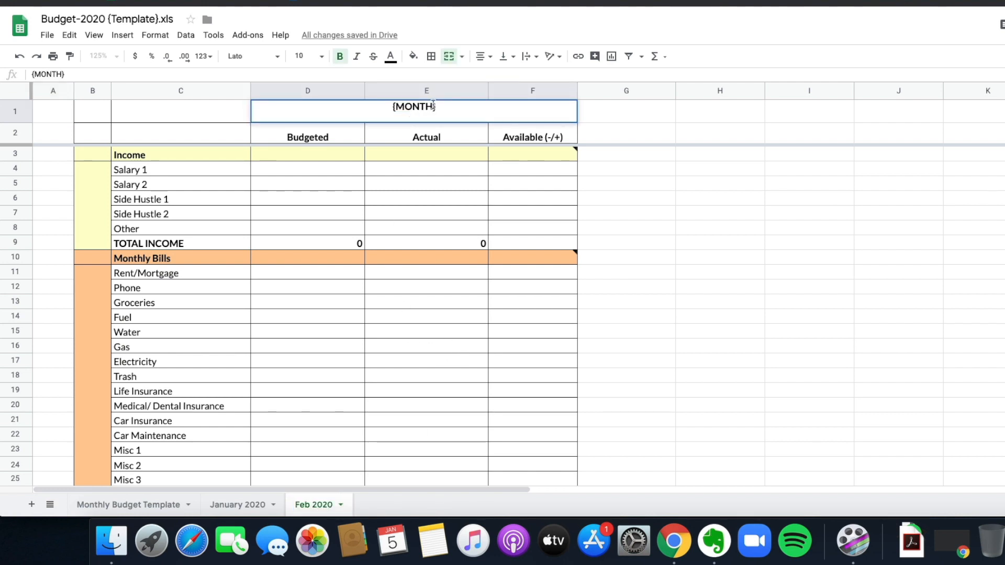
pyautogui.doubleClick(427, 106)
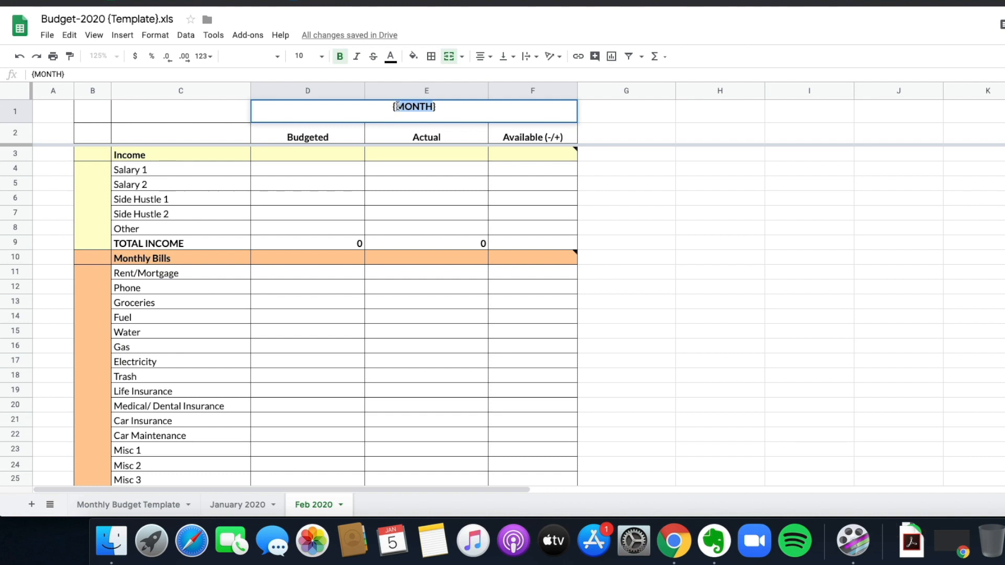
pyautogui.write('Feb')
pyautogui.press('Return')
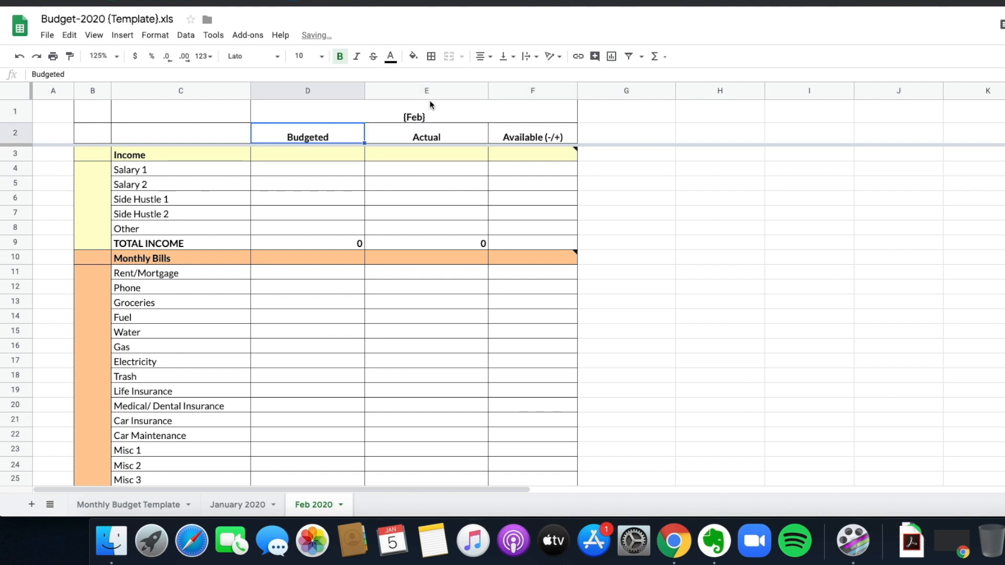
pyautogui.doubleClick(412, 117)
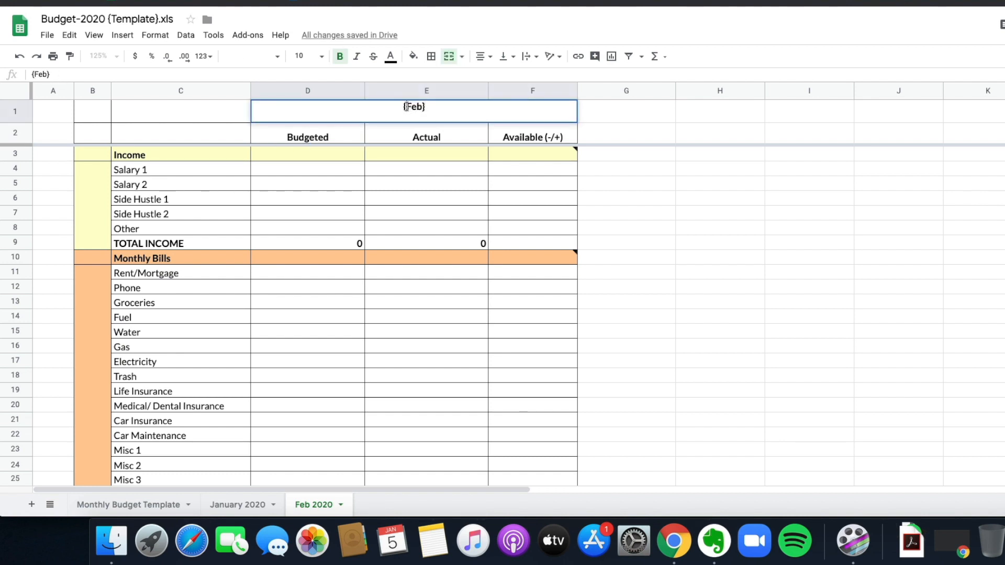
pyautogui.press('BackSpace')
pyautogui.click(435, 107)
pyautogui.press('BackSpace')
pyautogui.click(466, 226)
pyautogui.scroll(-5, 261, 361)
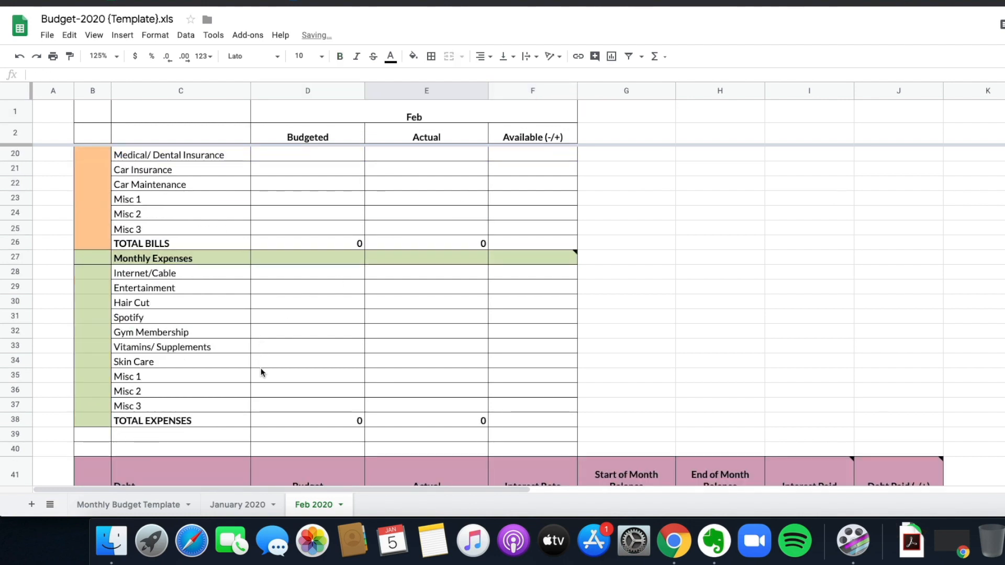
pyautogui.scroll(4, 262, 367)
pyautogui.scroll(2, 266, 350)
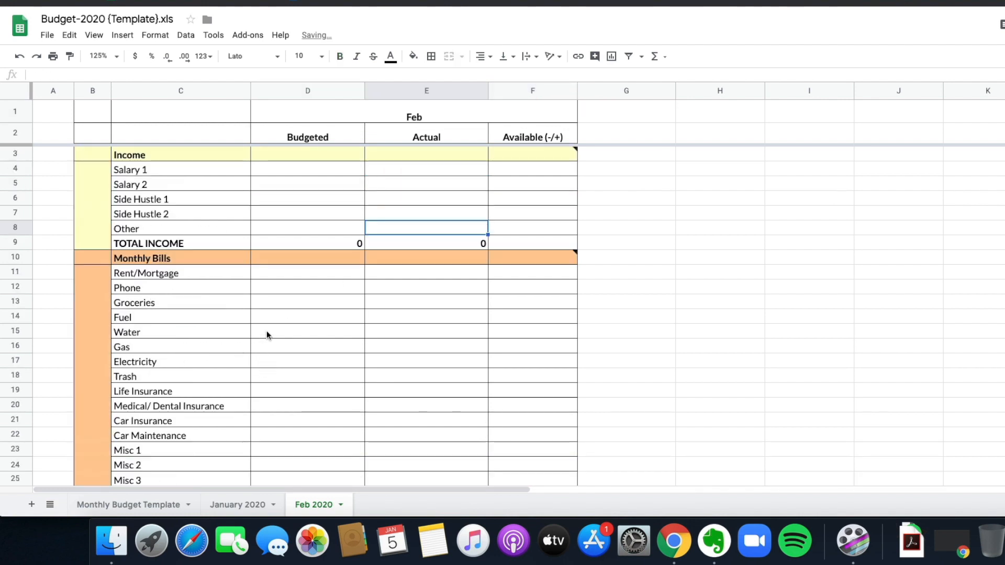
# Insert a row above Other in the Income section of the January 2020 sheet
pyautogui.click(240, 504)
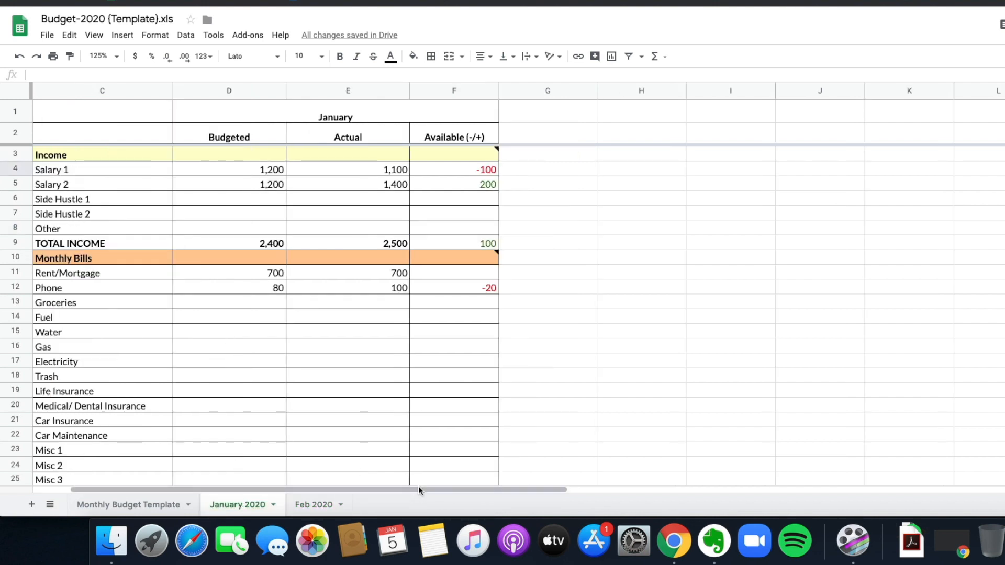
pyautogui.moveTo(419, 487); pyautogui.dragTo(297, 492)
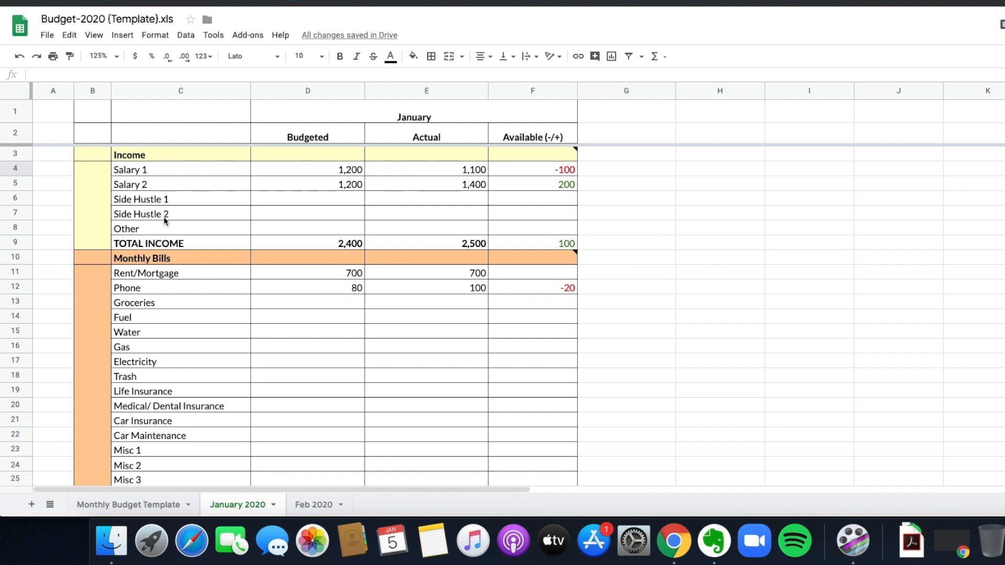
pyautogui.click(22, 227)
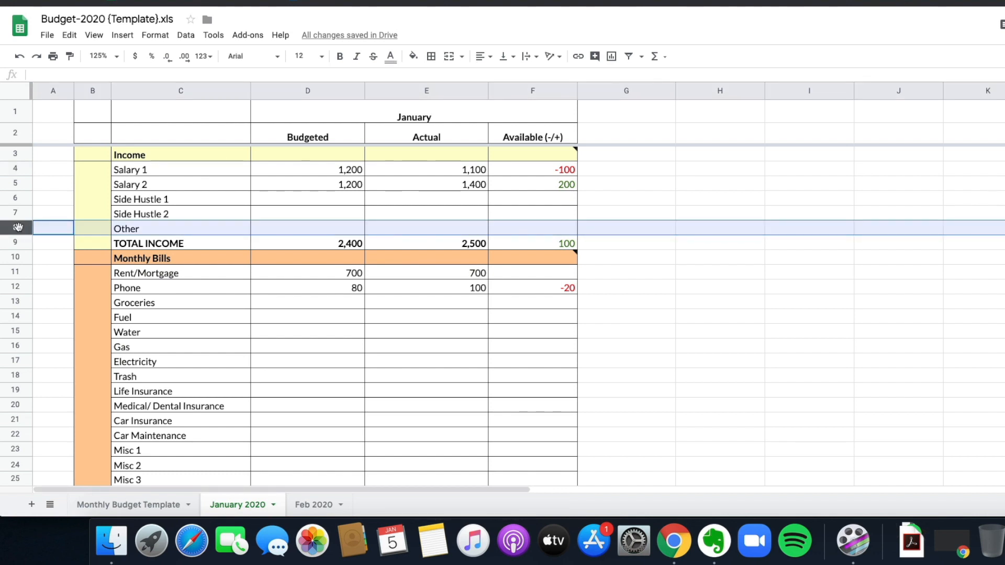
pyautogui.rightClick(62, 232)
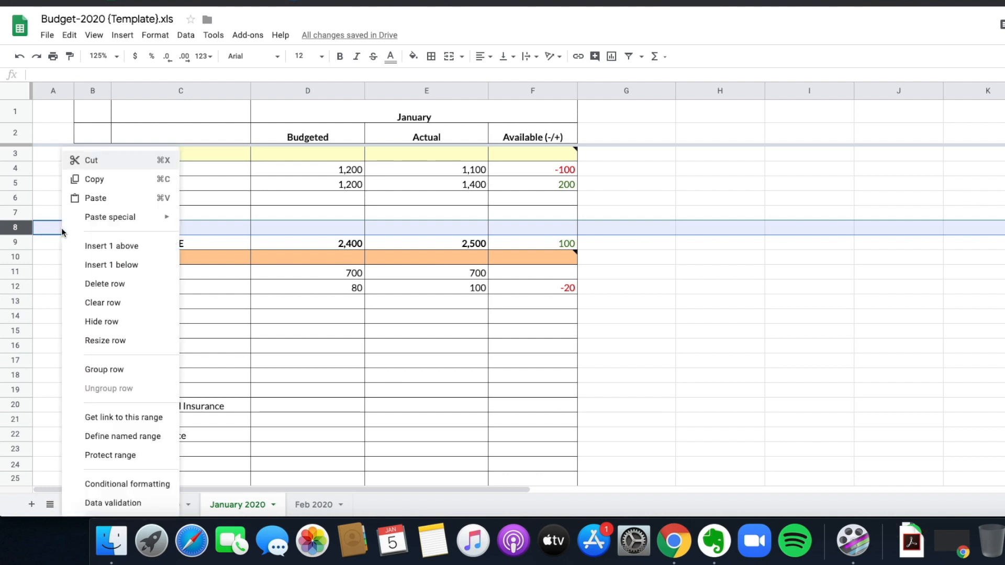
pyautogui.click(116, 246)
# Label the new Income row Misc
pyautogui.click(155, 227)
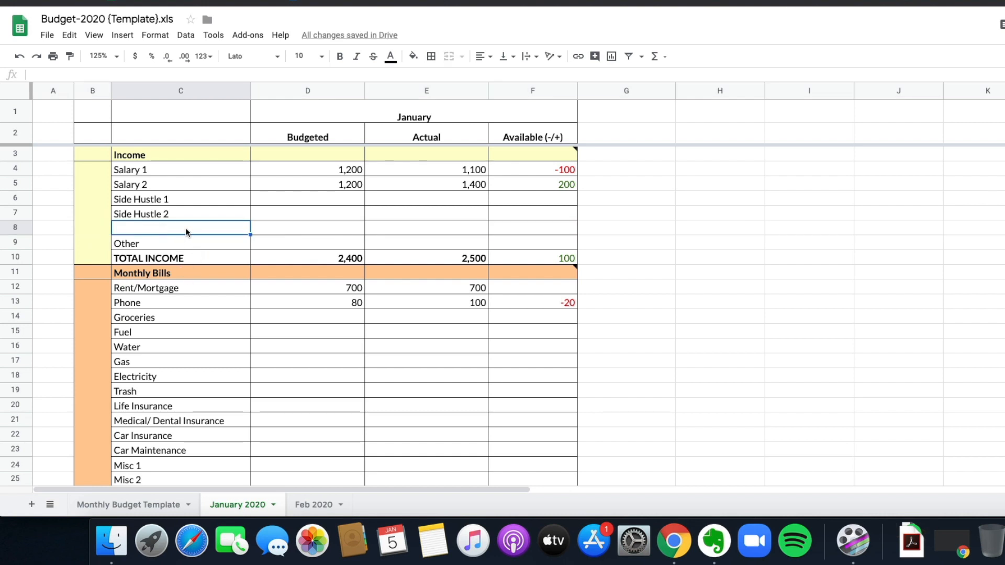
pyautogui.doubleClick(186, 228)
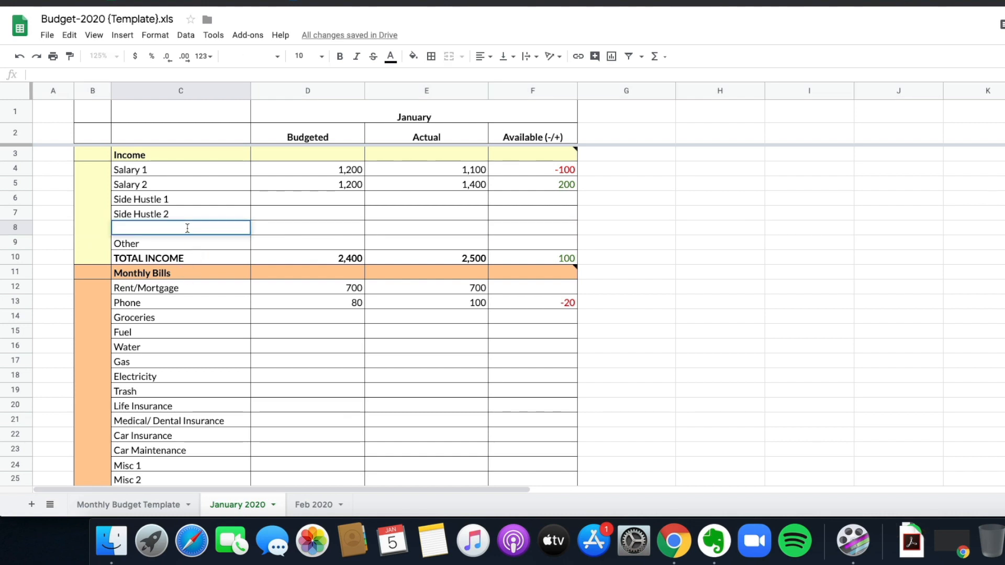
pyautogui.write('Misc')
pyautogui.press('BackSpace')
pyautogui.press('BackSpace')
pyautogui.press('BackSpace')
pyautogui.write('isc')
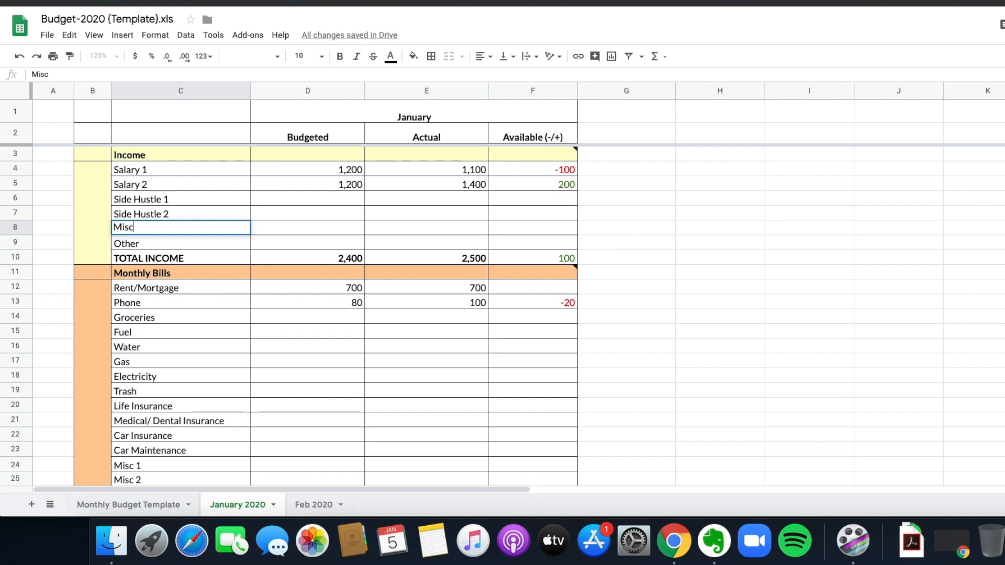
pyautogui.press('Tab')
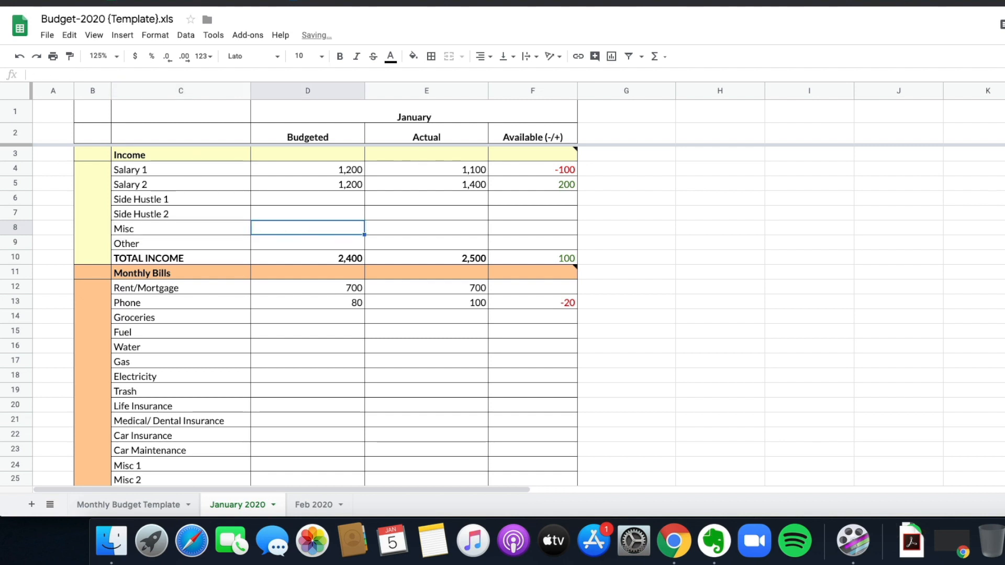
# Enter 100 as the budgeted and 200 as the actual amount for the Misc income row
pyautogui.write('100')
pyautogui.press('Tab')
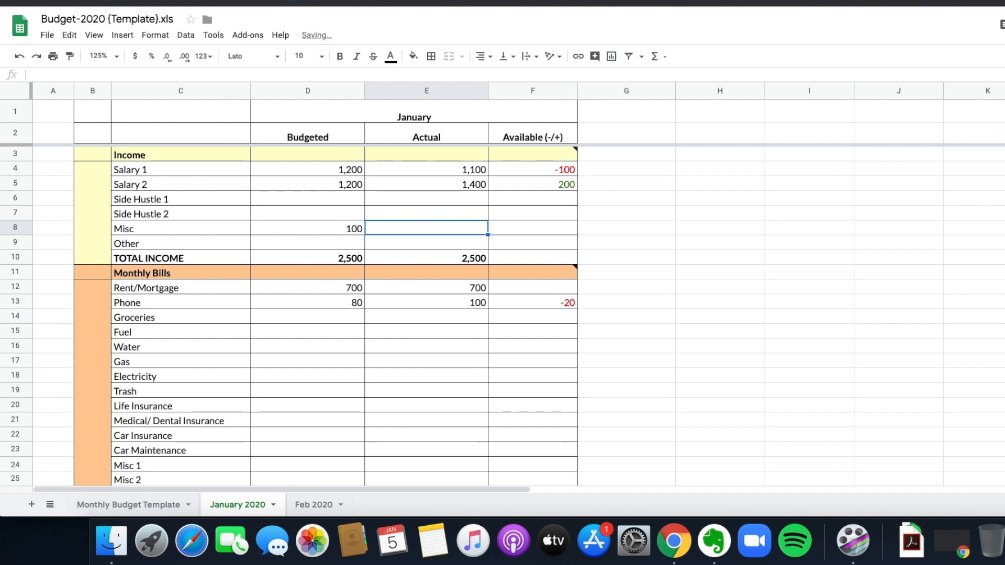
pyautogui.write('200')
pyautogui.press('Tab')
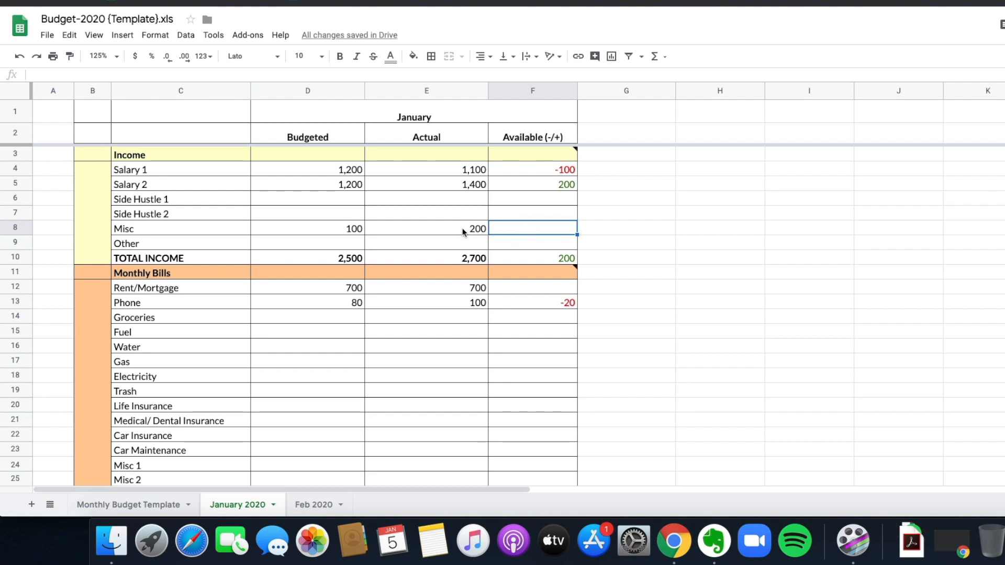
# Copy the Available formula from the Side Hustle 2 row into the Misc row, and clear it again
pyautogui.click(560, 212)
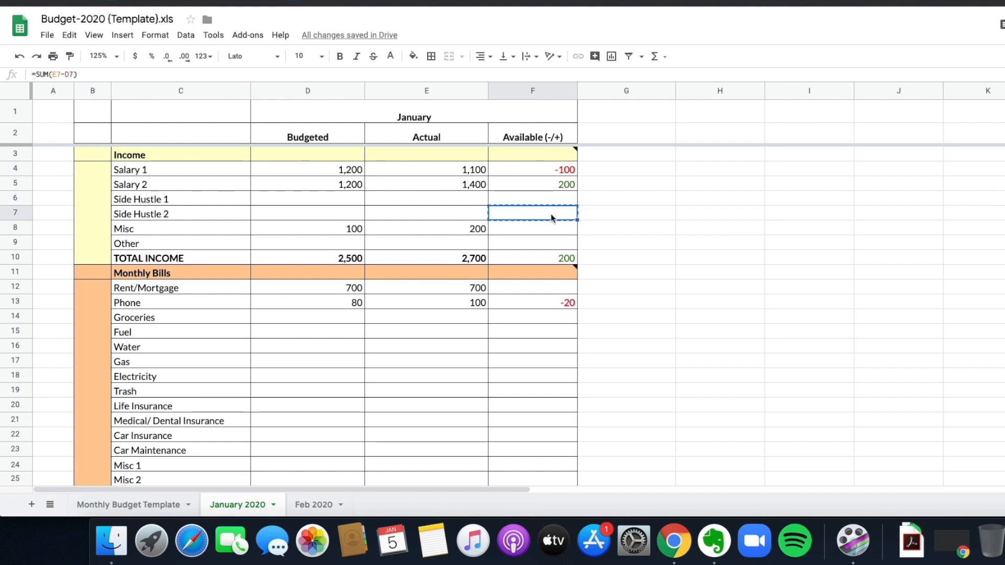
pyautogui.rightClick(551, 217)
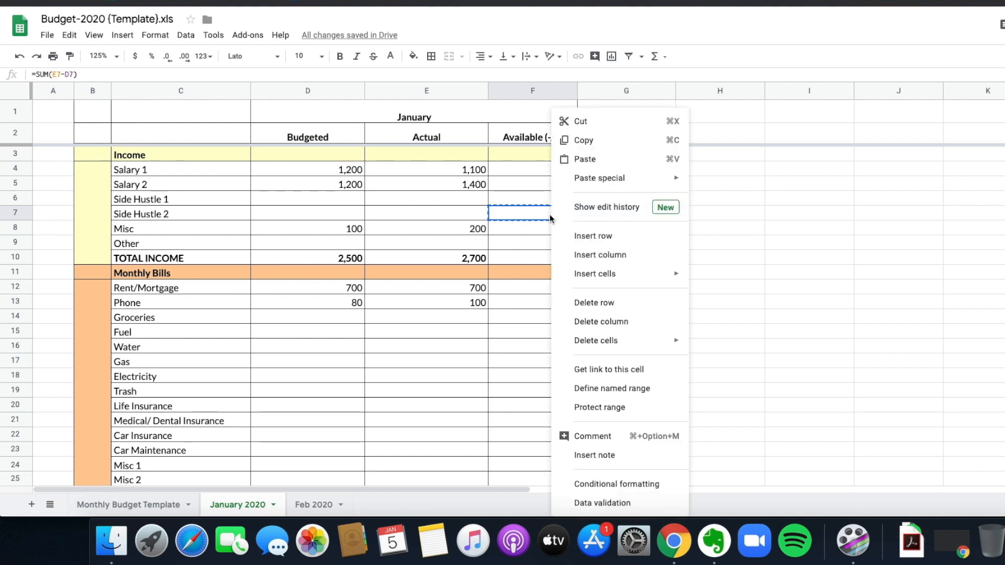
pyautogui.click(580, 141)
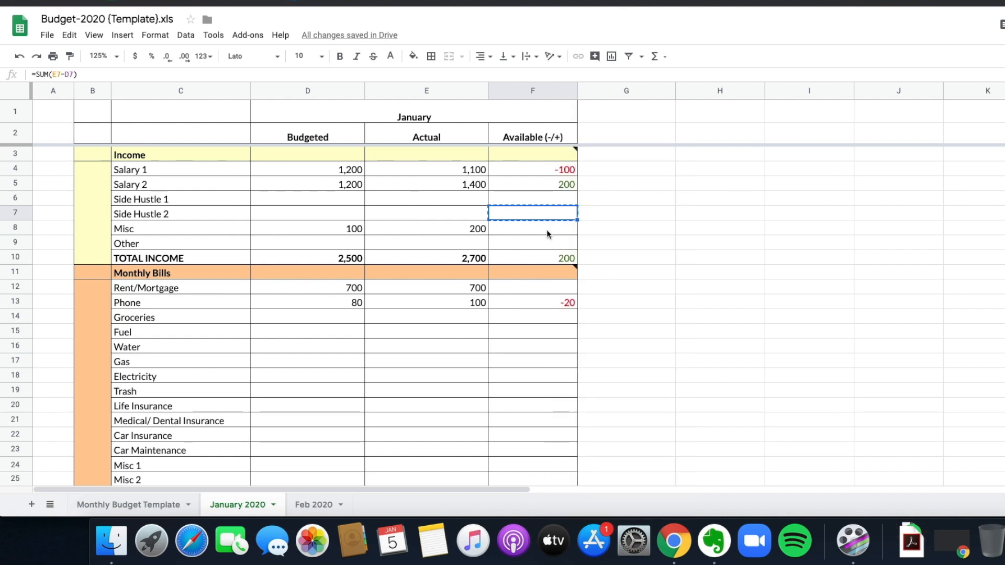
pyautogui.click(545, 230)
pyautogui.rightClick(545, 230)
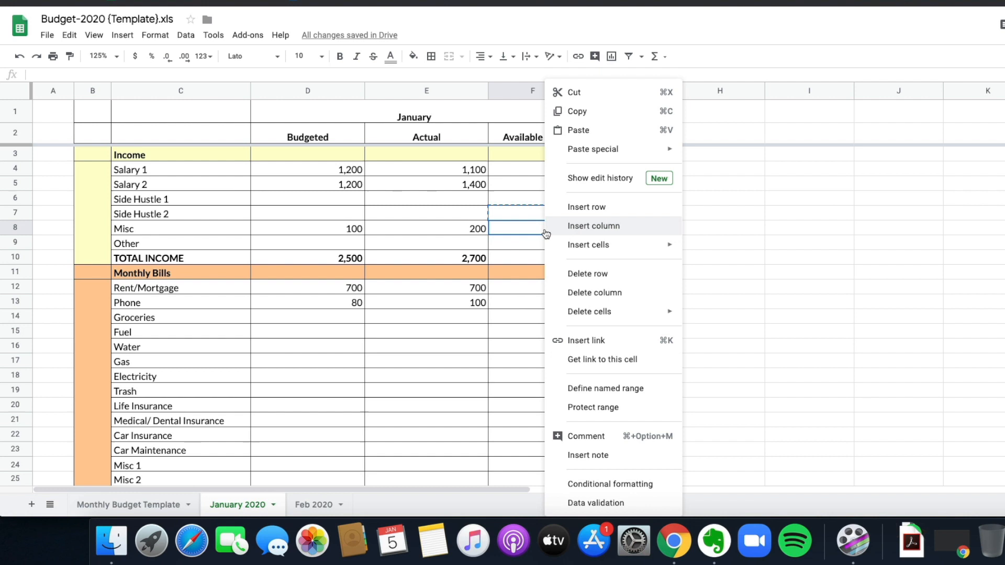
pyautogui.click(600, 130)
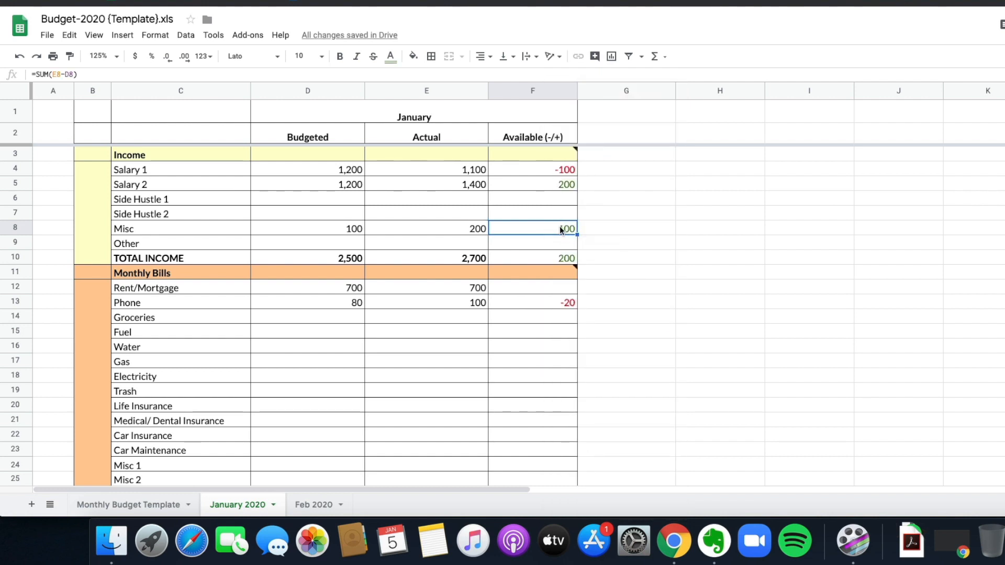
pyautogui.press('Delete')
# Fill the Side Hustle 2 row's Available formula down into the Misc row
pyautogui.click(564, 212)
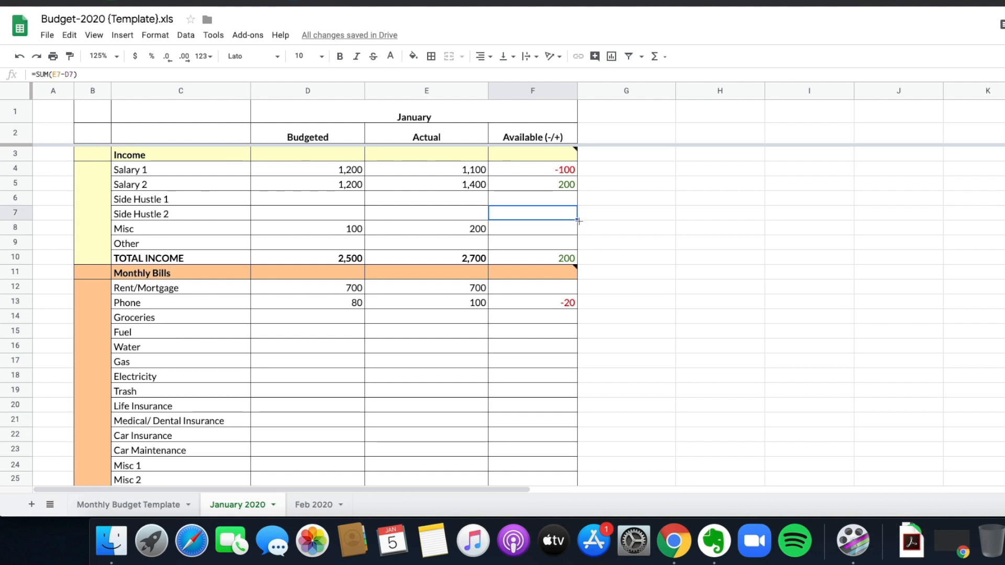
pyautogui.moveTo(577, 226); pyautogui.dragTo(575, 232)
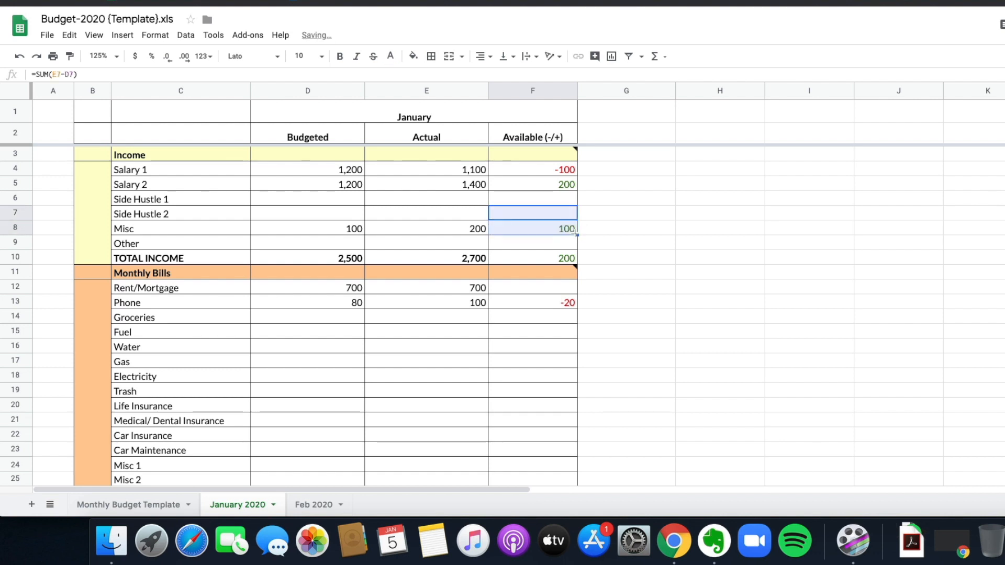
pyautogui.click(538, 246)
pyautogui.click(554, 224)
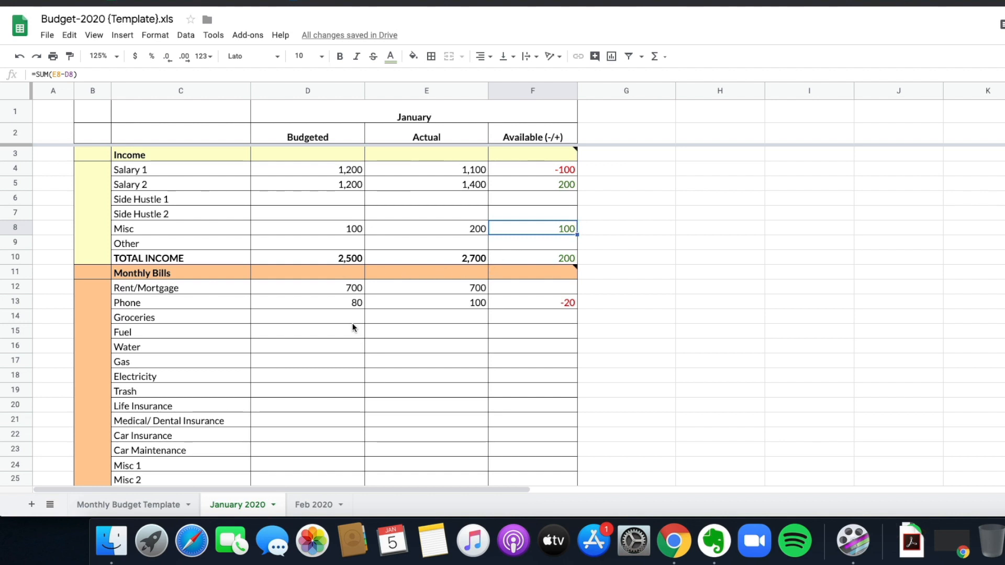
# Look over the January sheet's formula note and its bills, expenses, debt and savings sections, and return to Income
pyautogui.scroll(-2, 392, 301)
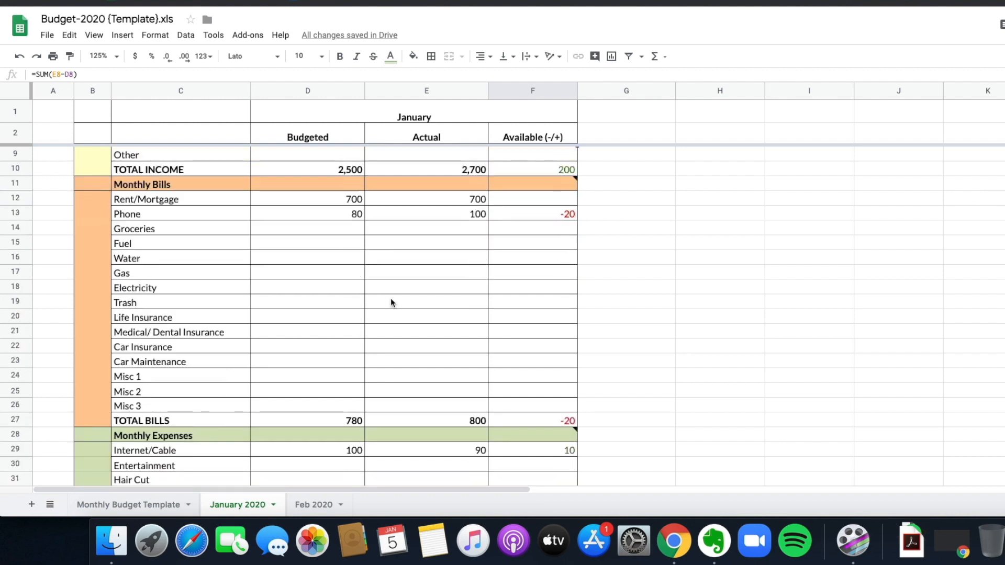
pyautogui.scroll(2, 579, 248)
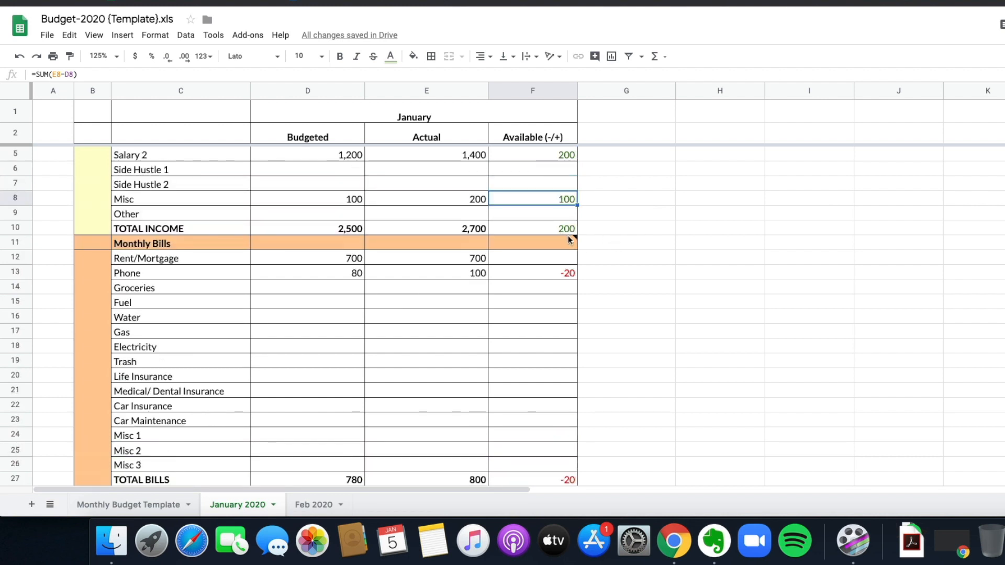
pyautogui.moveTo(551, 241)
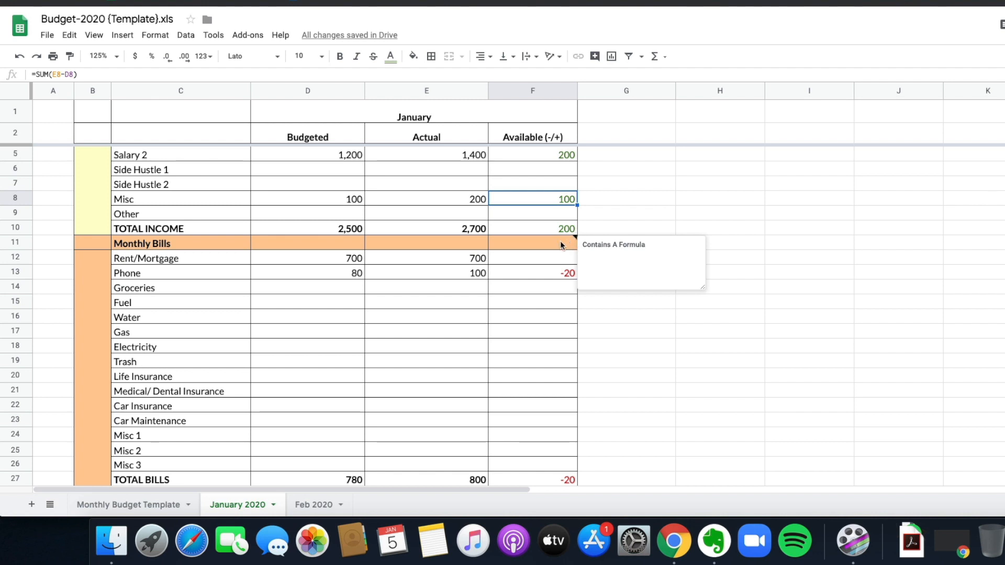
pyautogui.scroll(-6, 540, 247)
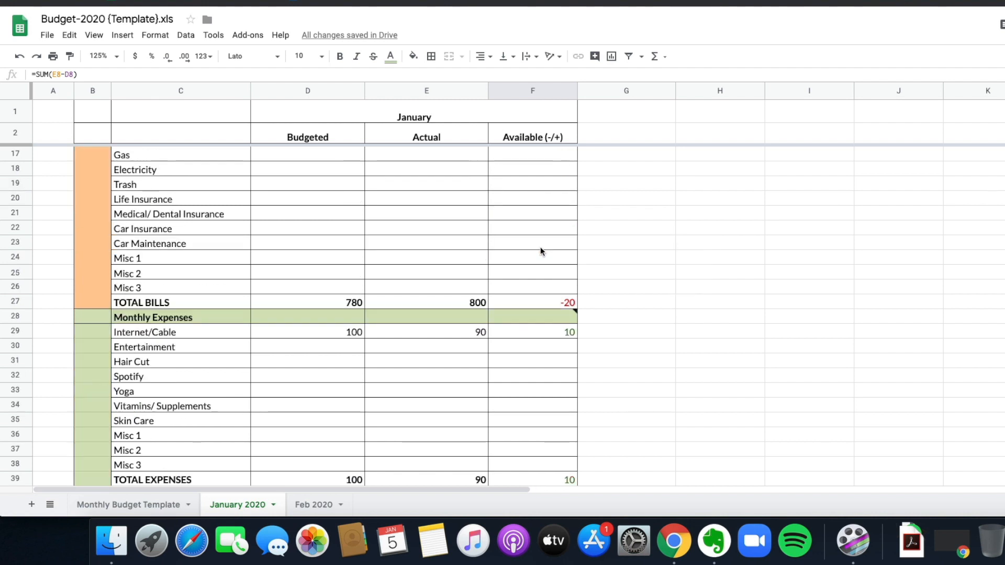
pyautogui.scroll(-11, 540, 246)
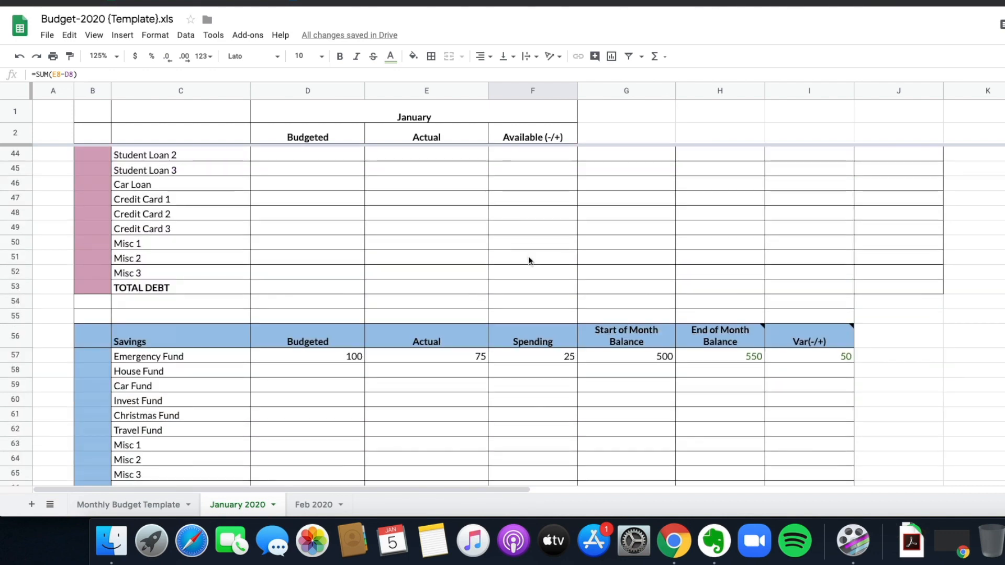
pyautogui.scroll(14, 500, 286)
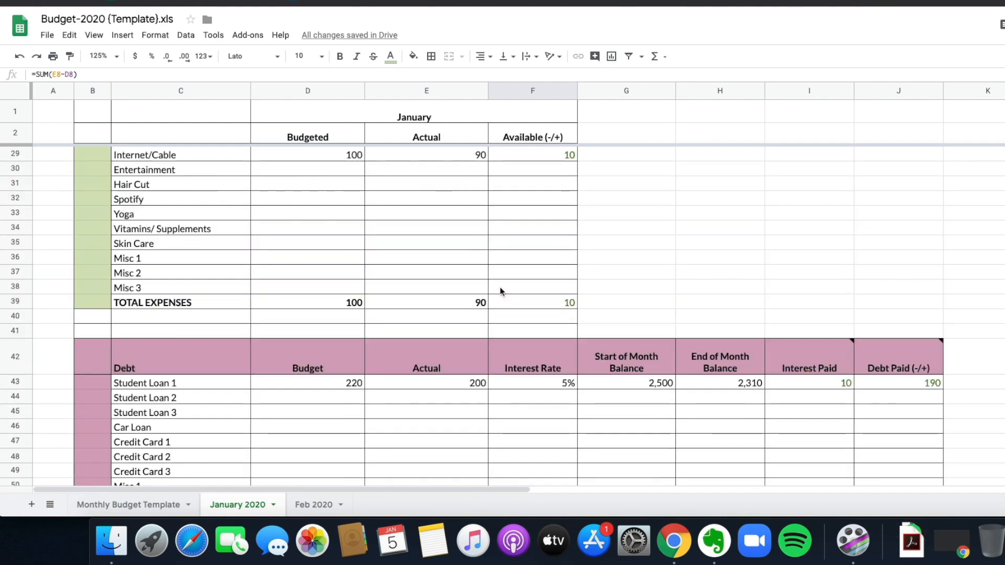
pyautogui.scroll(3, 500, 287)
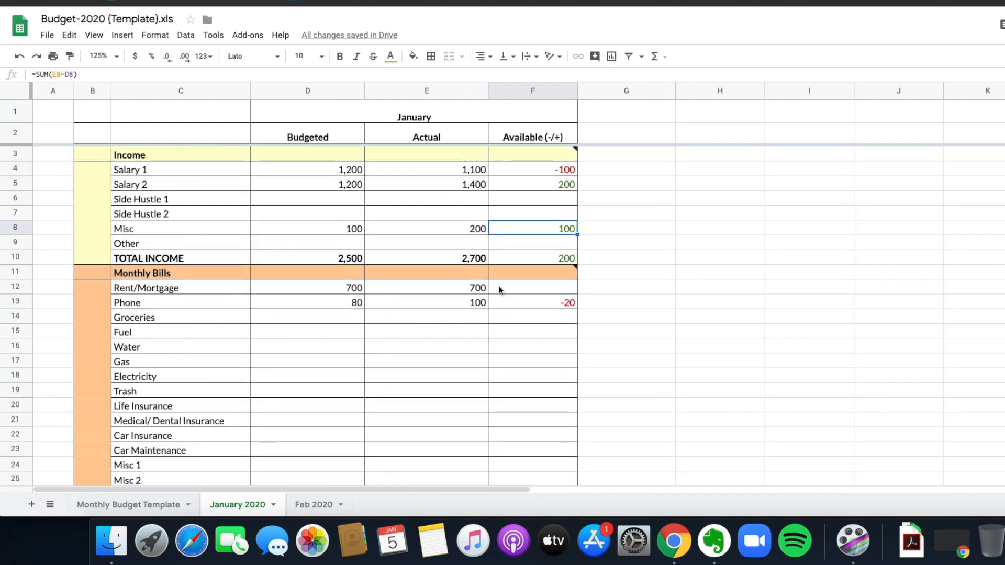